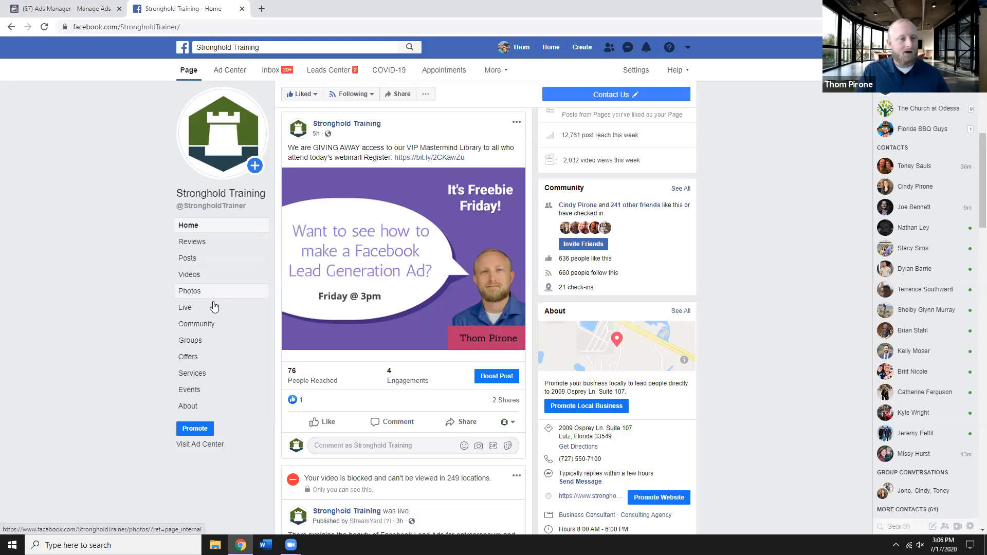
Step: Open the Stronghold Training page's Ad Center and look through the full list of its past ads
{"action": "left_click", "coordinate": [235, 76]}
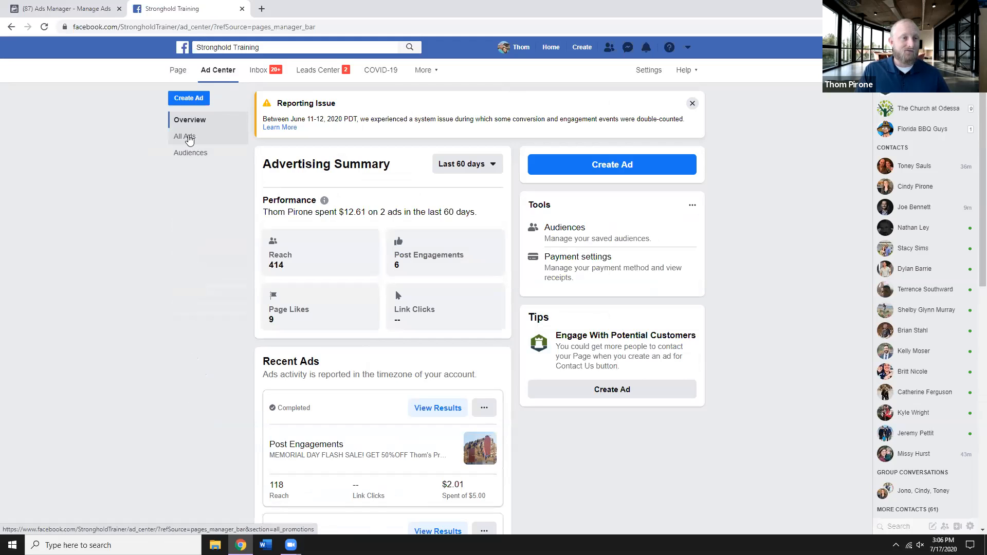
{"action": "left_click", "coordinate": [194, 140]}
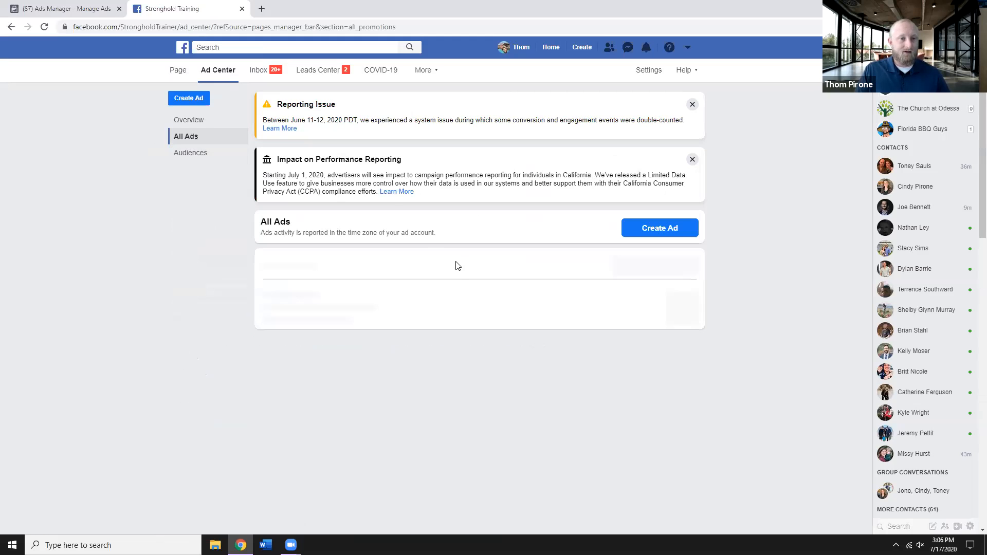
{"action": "scroll", "coordinate": [457, 263], "scroll_direction": "down", "scroll_amount": 5}
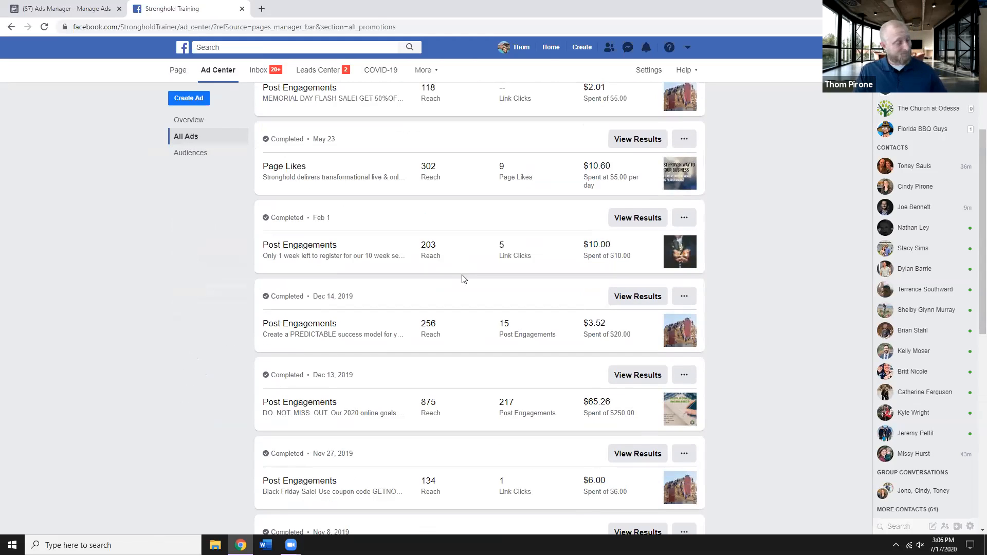
{"action": "scroll", "coordinate": [461, 274], "scroll_direction": "down", "scroll_amount": 2}
{"action": "scroll", "coordinate": [461, 275], "scroll_direction": "down", "scroll_amount": 5}
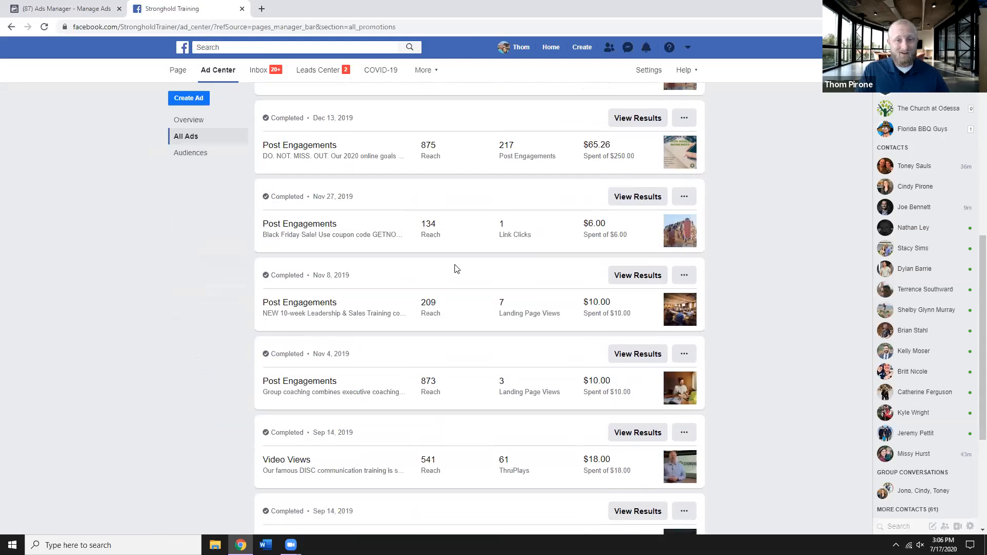
{"action": "scroll", "coordinate": [455, 268], "scroll_direction": "down", "scroll_amount": 2}
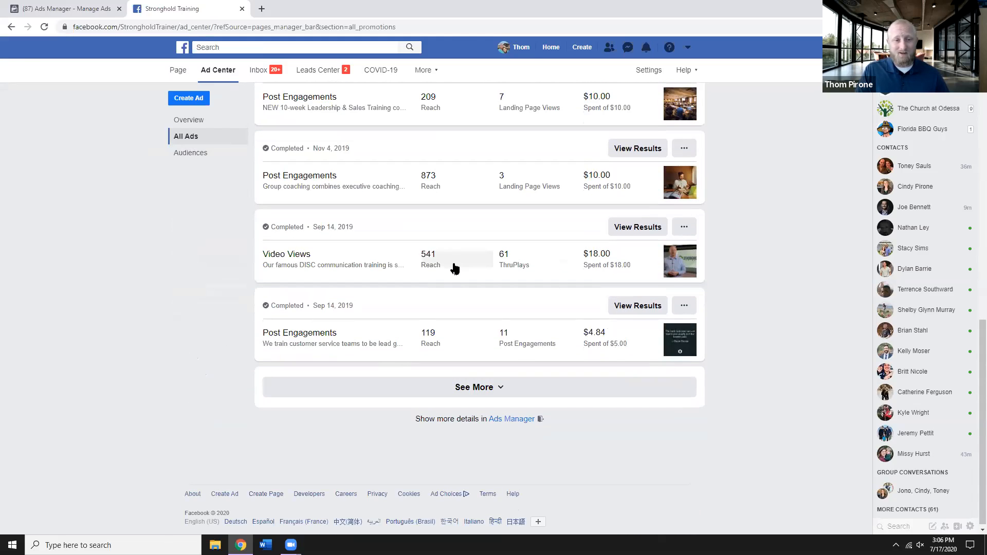
{"action": "scroll", "coordinate": [438, 267], "scroll_direction": "down", "scroll_amount": 1}
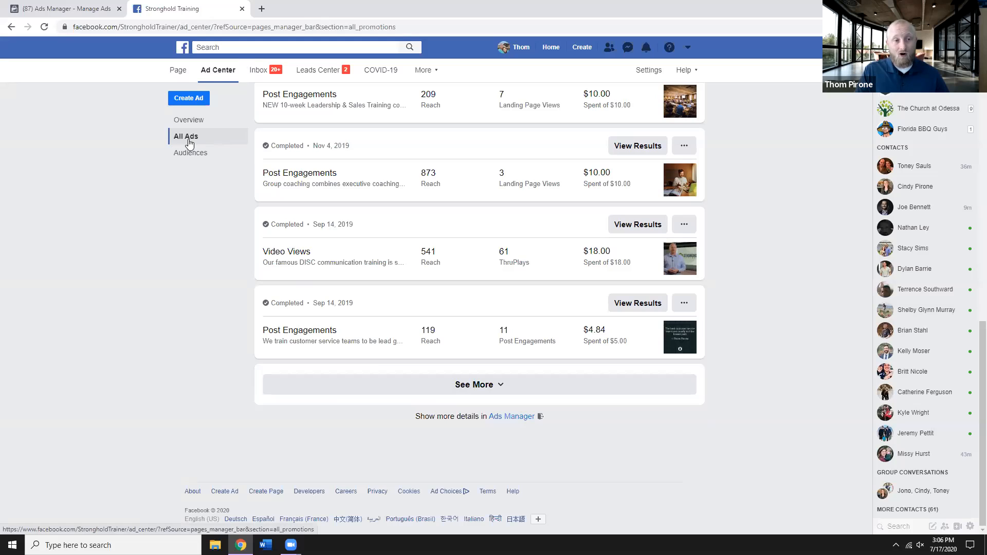
Step: Open Ads Manager from the ad list, look over the personal account's campaigns and close that browser page
{"action": "left_click", "coordinate": [523, 420]}
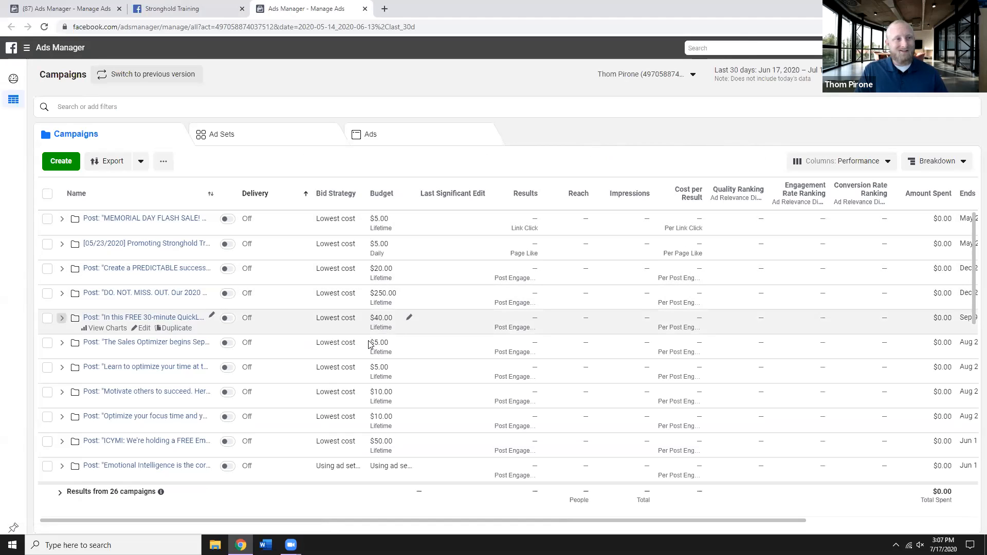
{"action": "scroll", "coordinate": [282, 310], "scroll_direction": "down", "scroll_amount": 2}
{"action": "scroll", "coordinate": [282, 310], "scroll_direction": "up", "scroll_amount": 2}
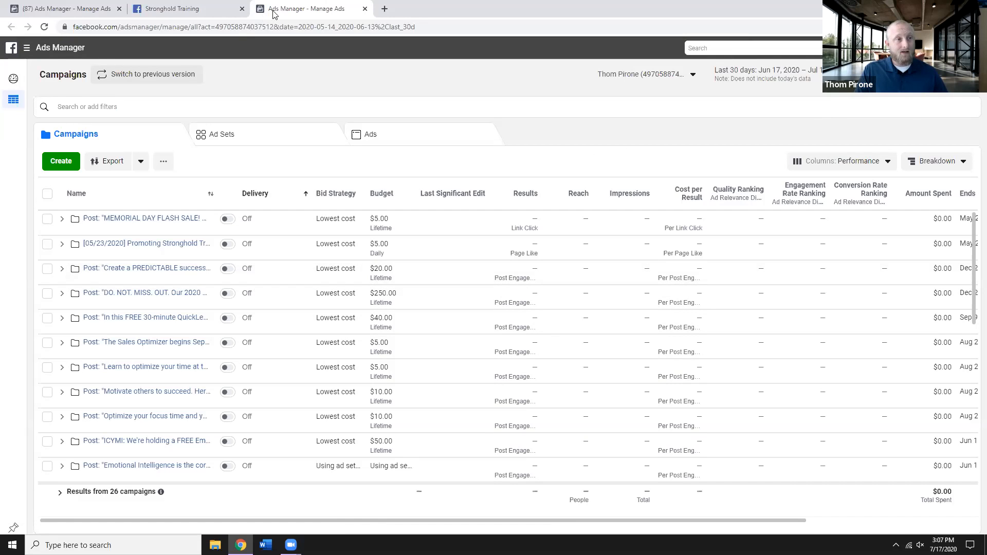
{"action": "key", "text": "ctrl+w"}
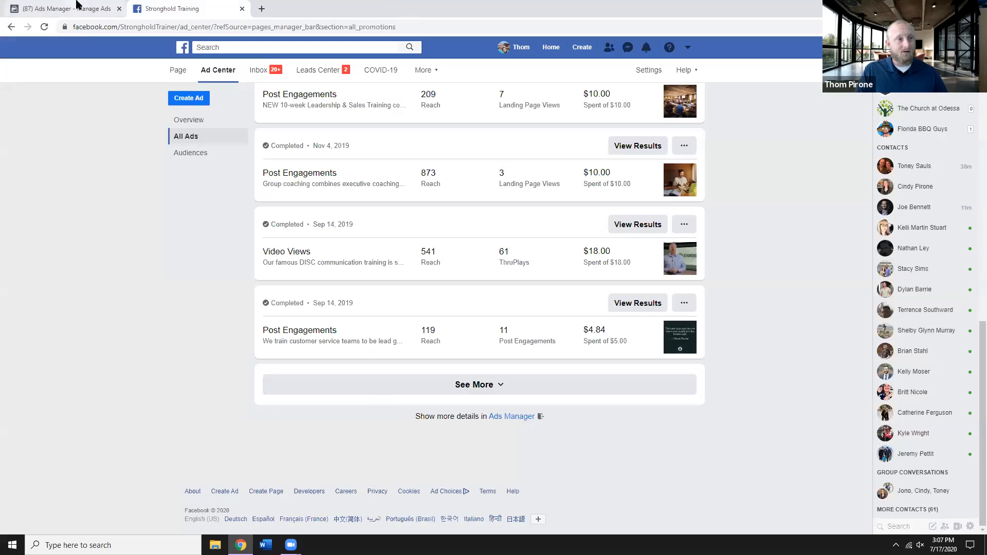
Step: Switch to the business Ads Manager and view the list of available ad accounts without changing the account
{"action": "left_click", "coordinate": [75, 8]}
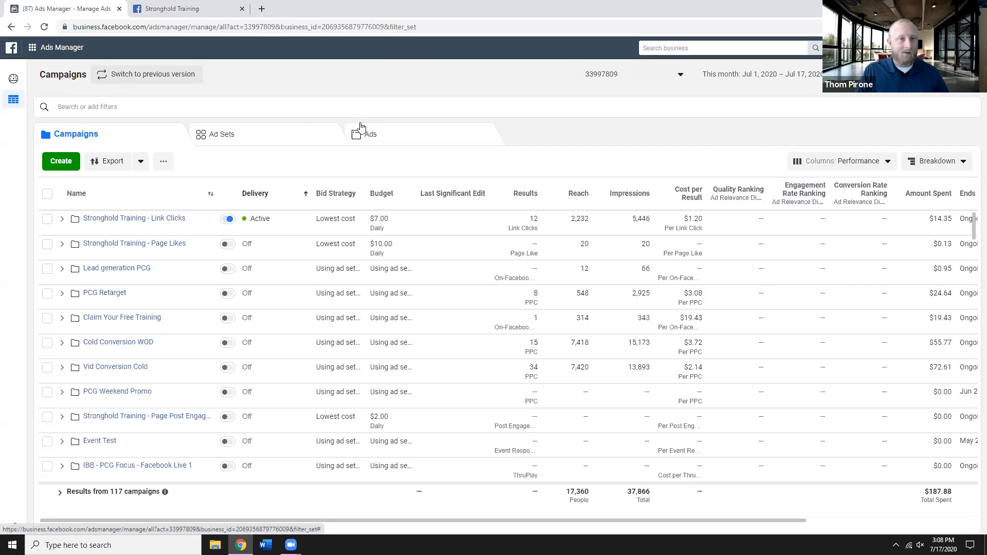
{"action": "left_click", "coordinate": [681, 78]}
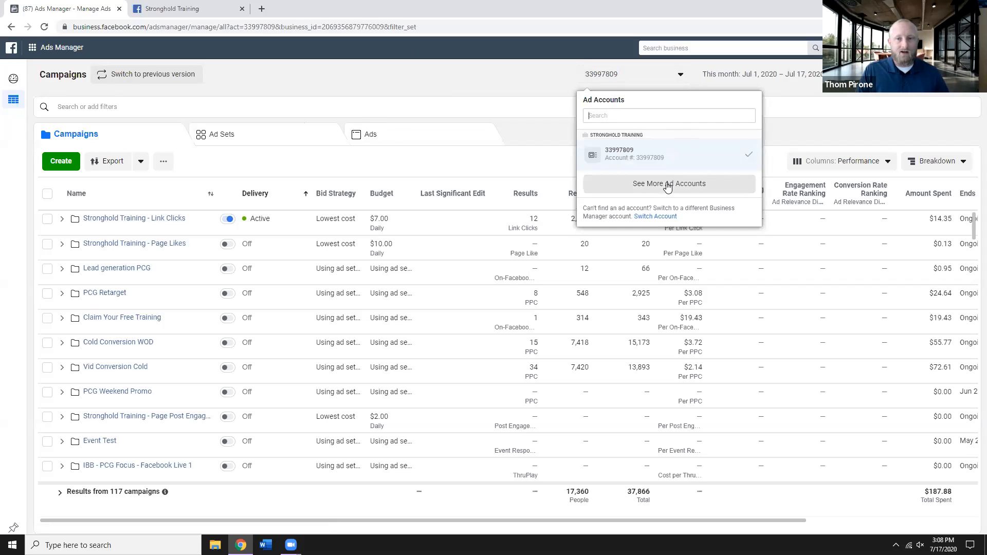
{"action": "left_click", "coordinate": [532, 83]}
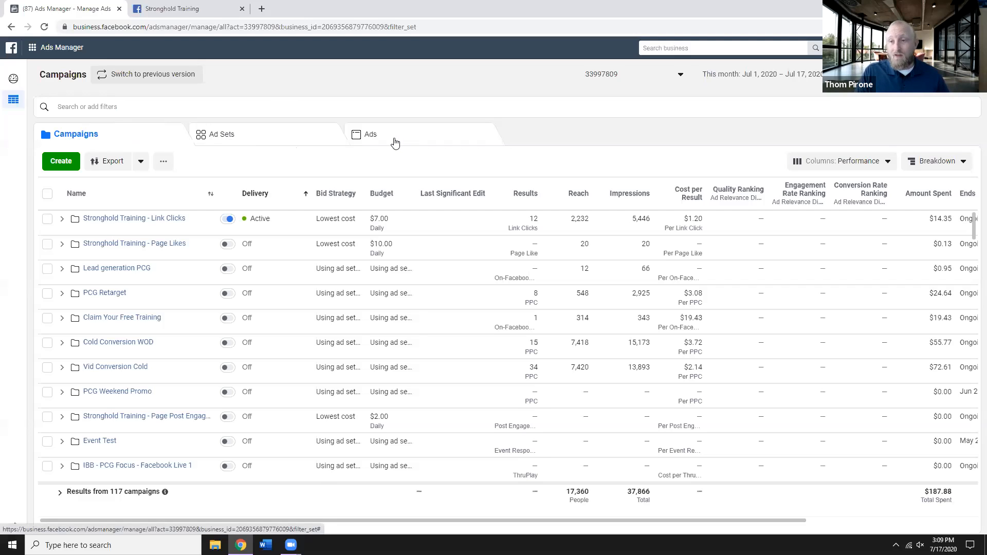
Step: Start a new campaign, discarding the unfinished draft, and choose Lead generation as the marketing objective
{"action": "left_click", "coordinate": [64, 163]}
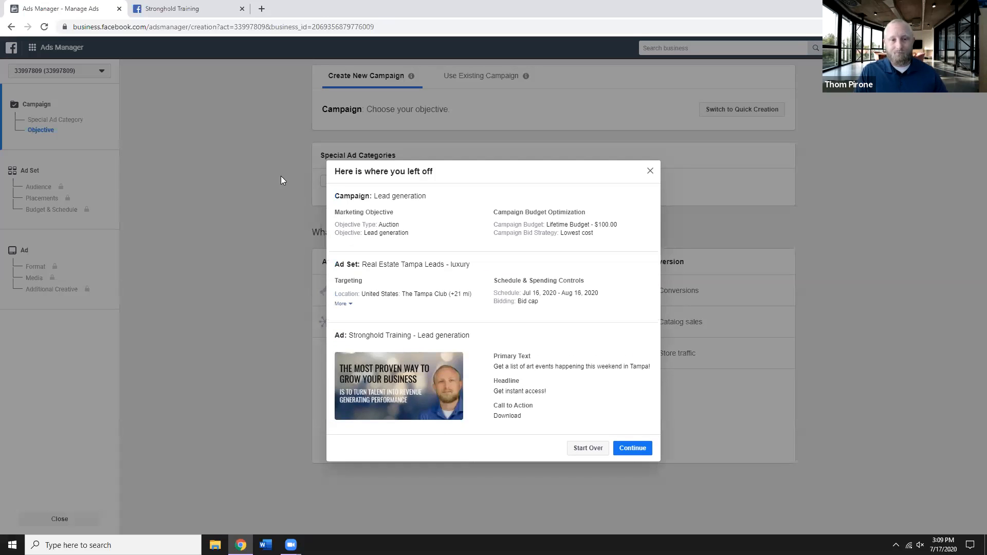
{"action": "left_click", "coordinate": [586, 448]}
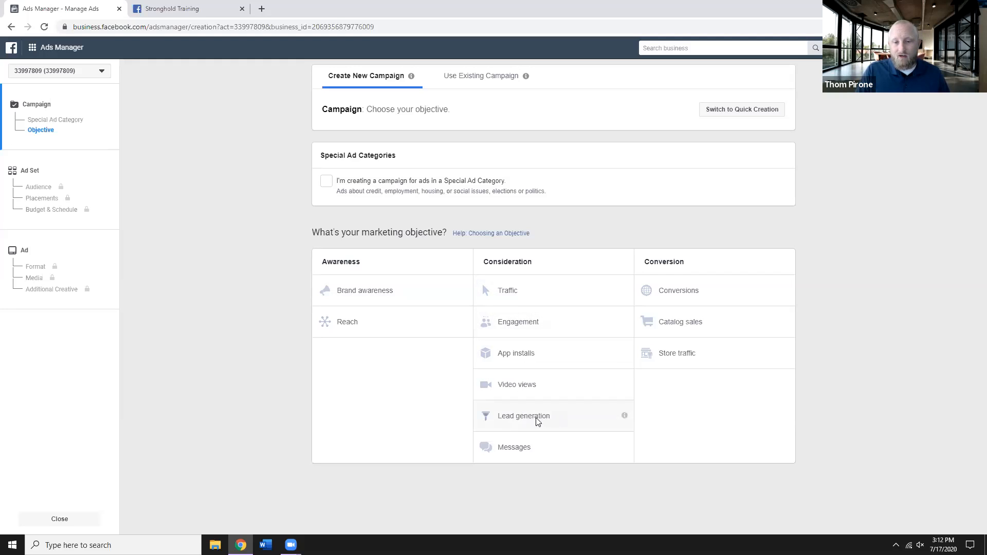
{"action": "mouse_move", "coordinate": [625, 417]}
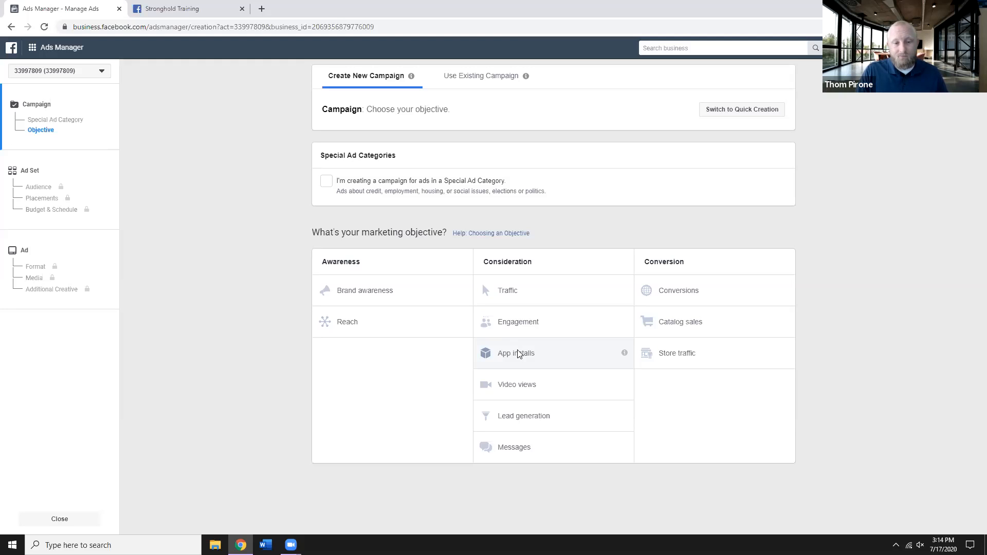
{"action": "left_click", "coordinate": [530, 419]}
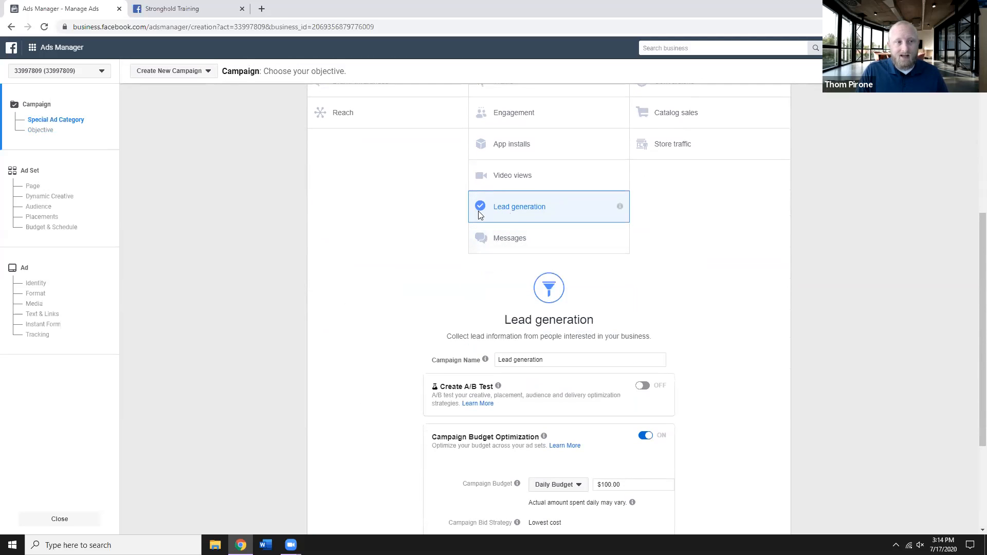
Step: Review the lead generation campaign's name, A/B test and budget optimization settings, along with the chosen objective
{"action": "scroll", "coordinate": [441, 292], "scroll_direction": "down", "scroll_amount": 2}
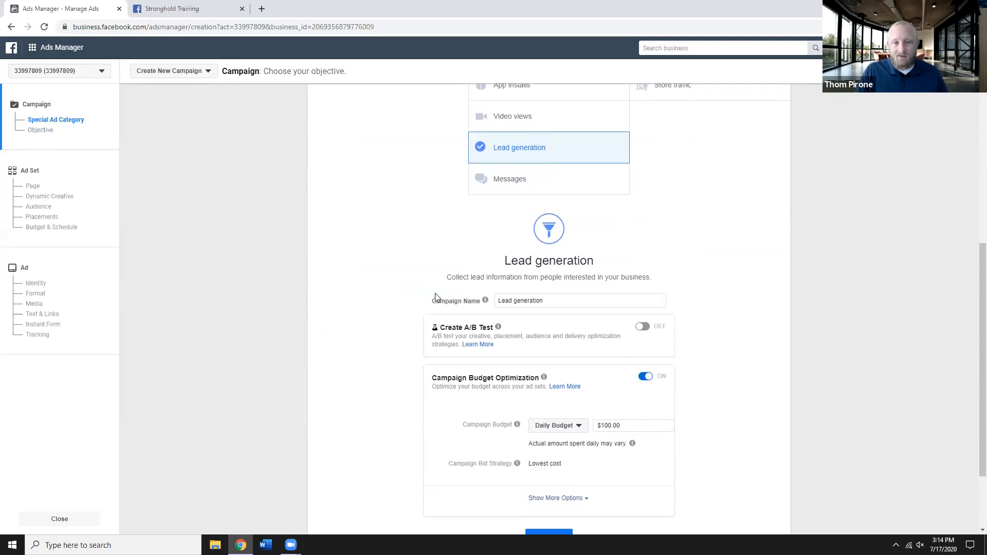
{"action": "left_click_drag", "start_coordinate": [564, 261], "coordinate": [449, 262]}
{"action": "left_click", "coordinate": [561, 258]}
{"action": "scroll", "coordinate": [550, 285], "scroll_direction": "down", "scroll_amount": 1}
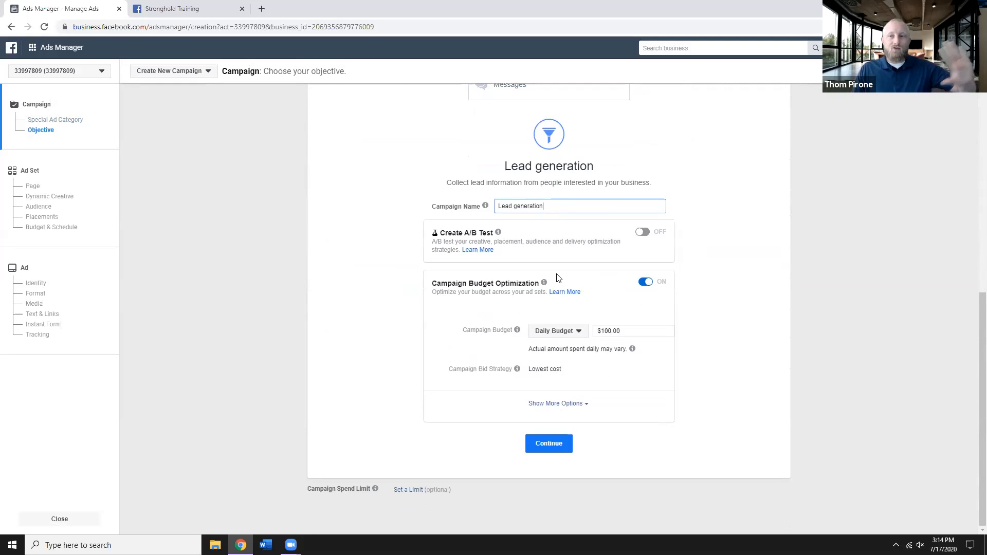
{"action": "scroll", "coordinate": [559, 278], "scroll_direction": "up", "scroll_amount": 5}
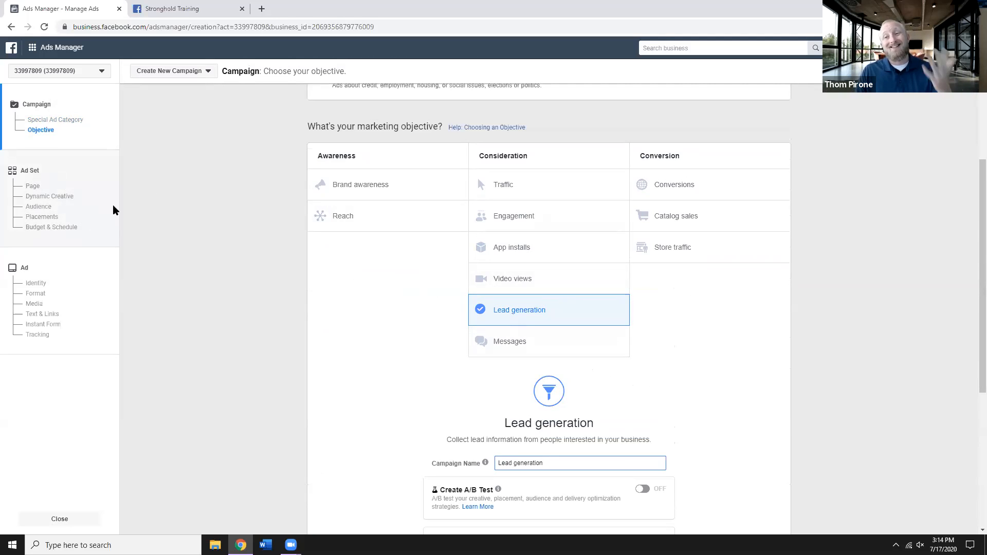
{"action": "scroll", "coordinate": [214, 252], "scroll_direction": "down", "scroll_amount": 2}
{"action": "scroll", "coordinate": [215, 252], "scroll_direction": "down", "scroll_amount": 2}
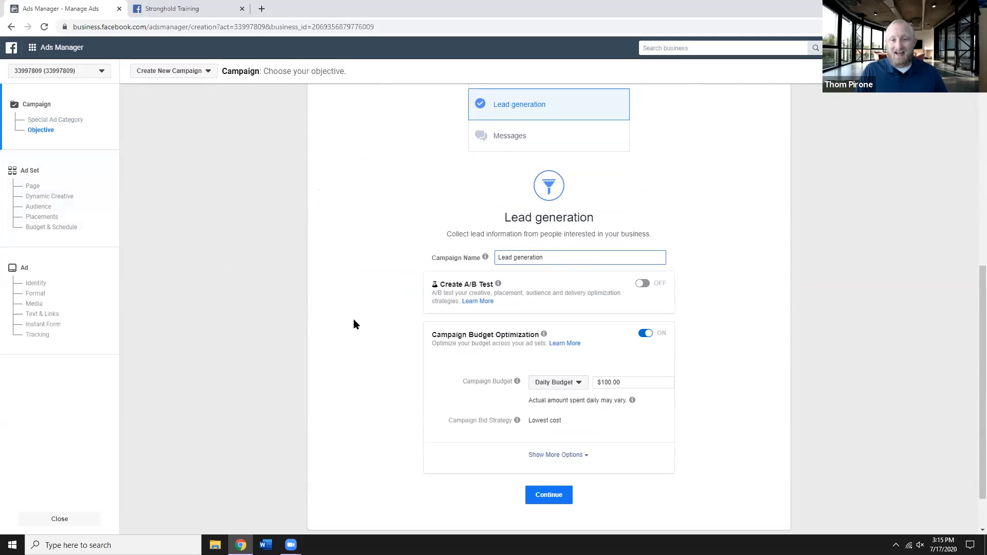
Step: Set the campaign to a lifetime budget of $100.00 and continue to the ad set settings
{"action": "scroll", "coordinate": [515, 372], "scroll_direction": "down", "scroll_amount": 1}
{"action": "left_click", "coordinate": [564, 332]}
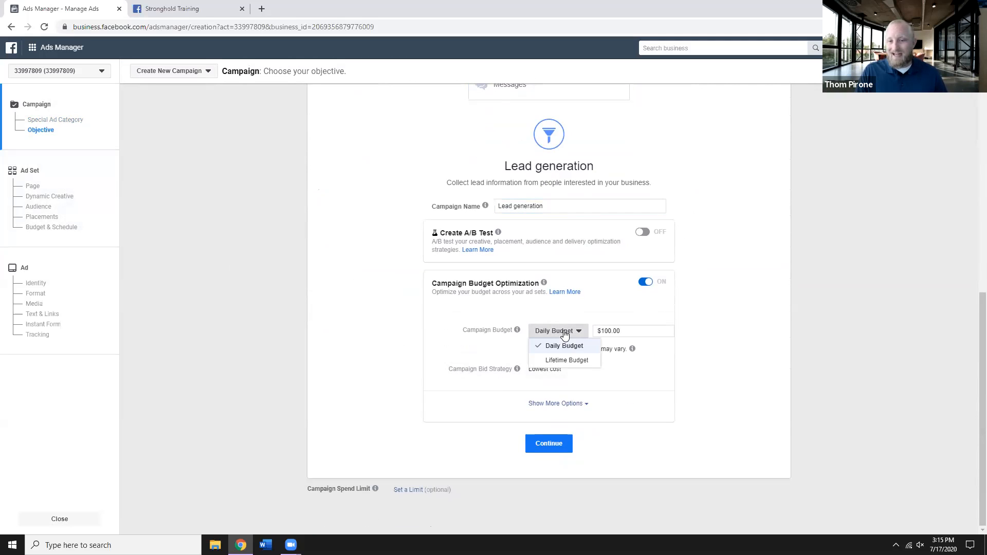
{"action": "left_click", "coordinate": [690, 331]}
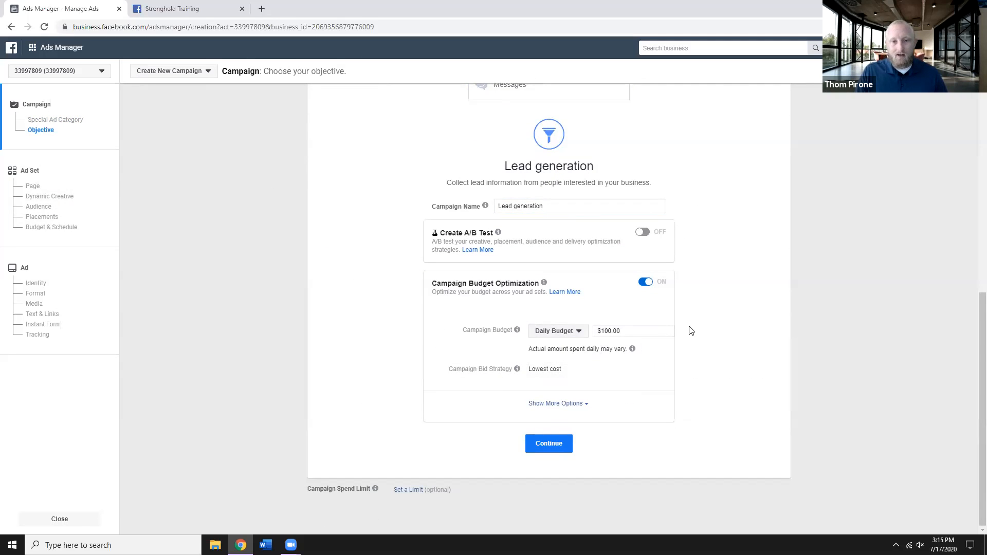
{"action": "left_click", "coordinate": [555, 333]}
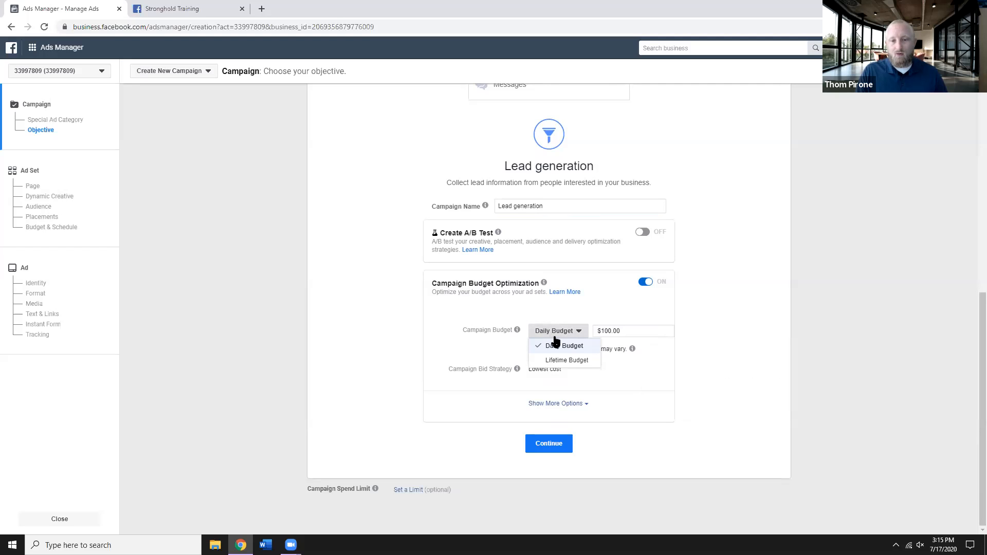
{"action": "left_click", "coordinate": [566, 361]}
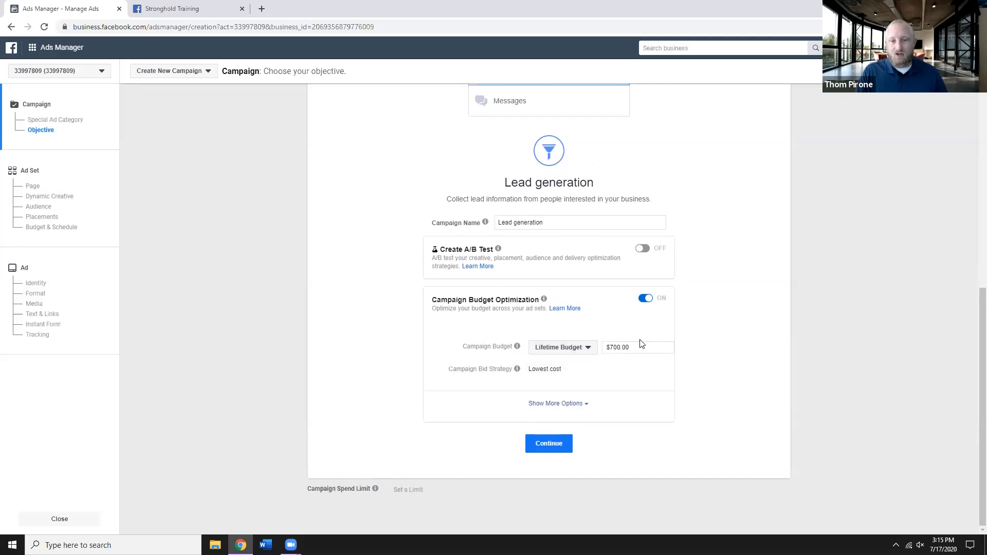
{"action": "left_click_drag", "start_coordinate": [642, 347], "coordinate": [582, 354]}
{"action": "type", "text": "1"}
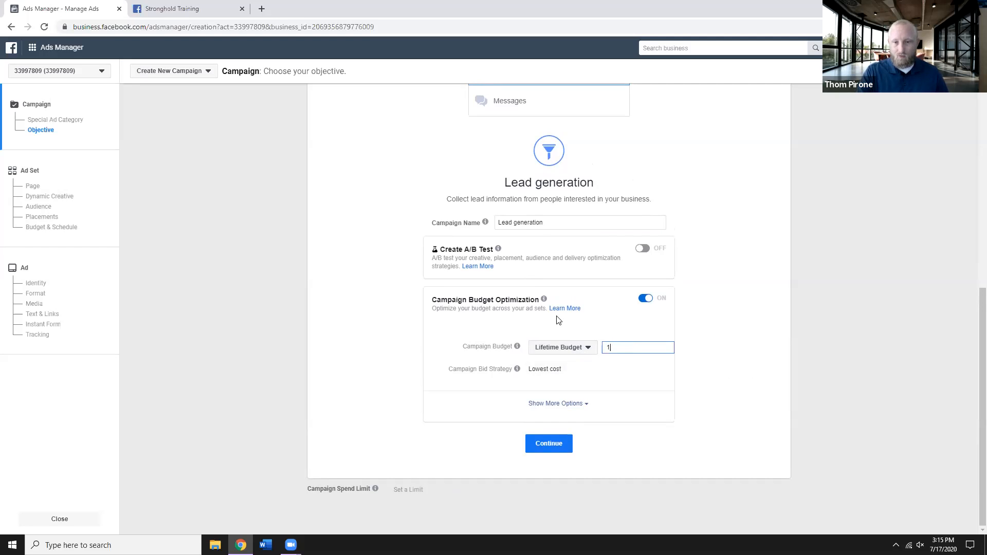
{"action": "type", "text": ".000.0"}
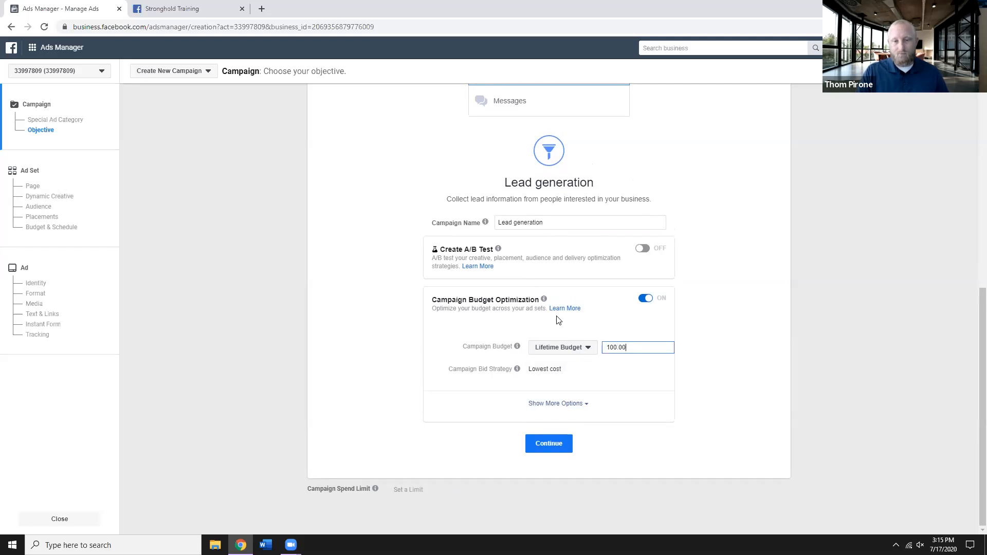
{"action": "left_click", "coordinate": [758, 285]}
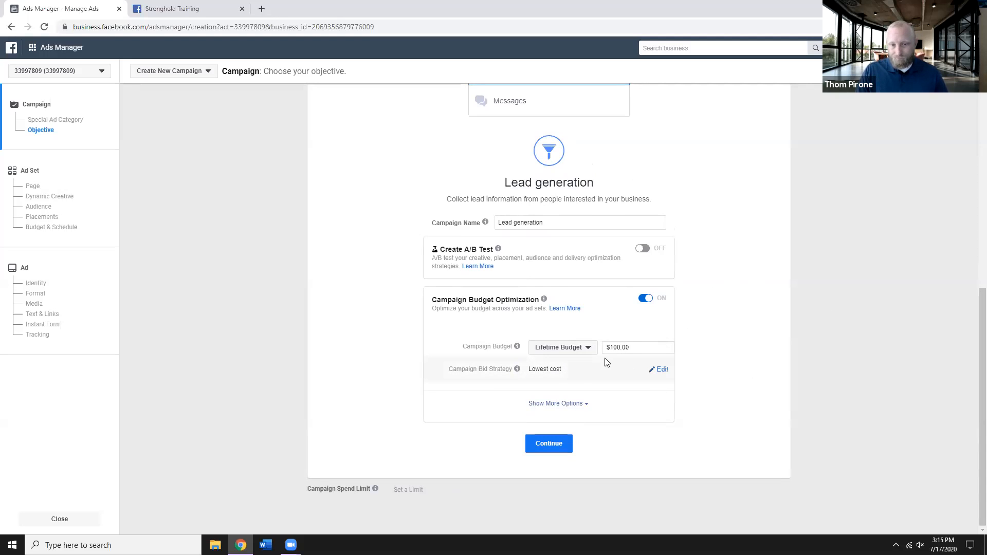
{"action": "left_click", "coordinate": [547, 443]}
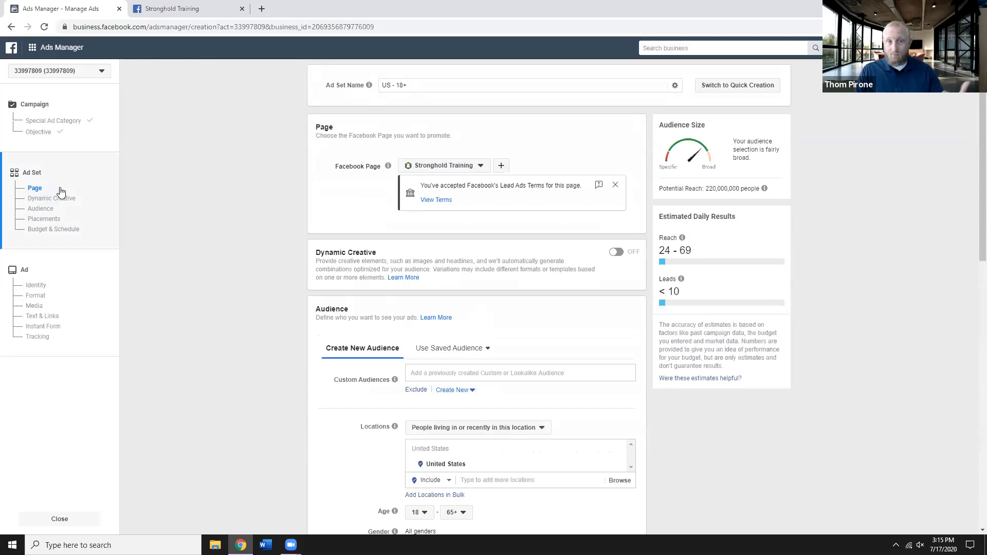
Step: Review the ad set's name, Facebook Page, Dynamic Creative and audience targeting settings
{"action": "mouse_move", "coordinate": [385, 93]}
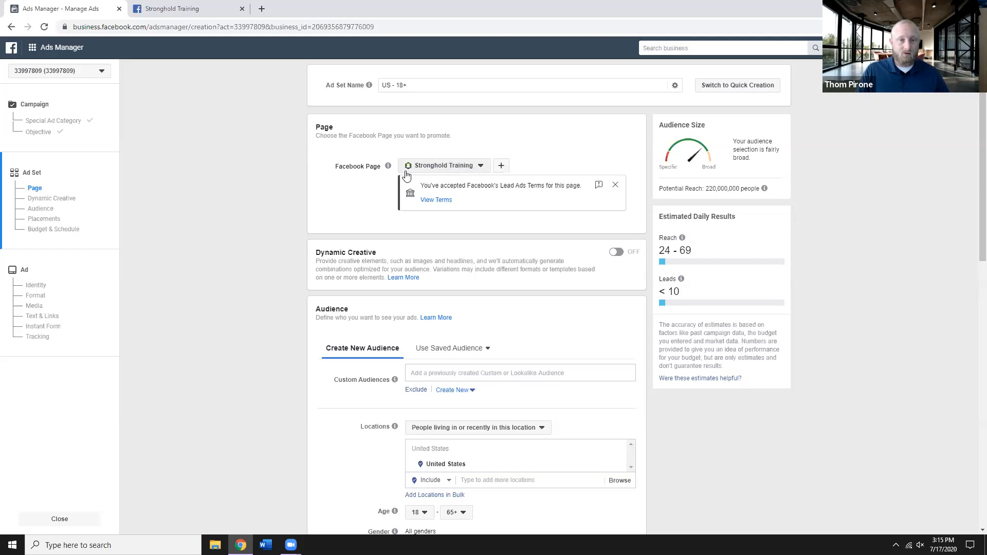
{"action": "scroll", "coordinate": [401, 177], "scroll_direction": "down", "scroll_amount": 2}
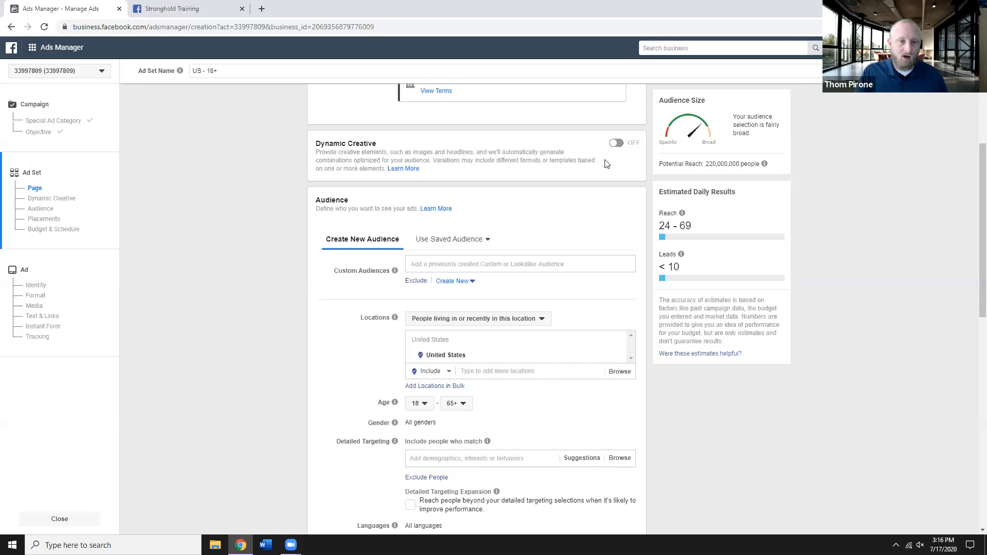
{"action": "scroll", "coordinate": [606, 164], "scroll_direction": "down", "scroll_amount": 1}
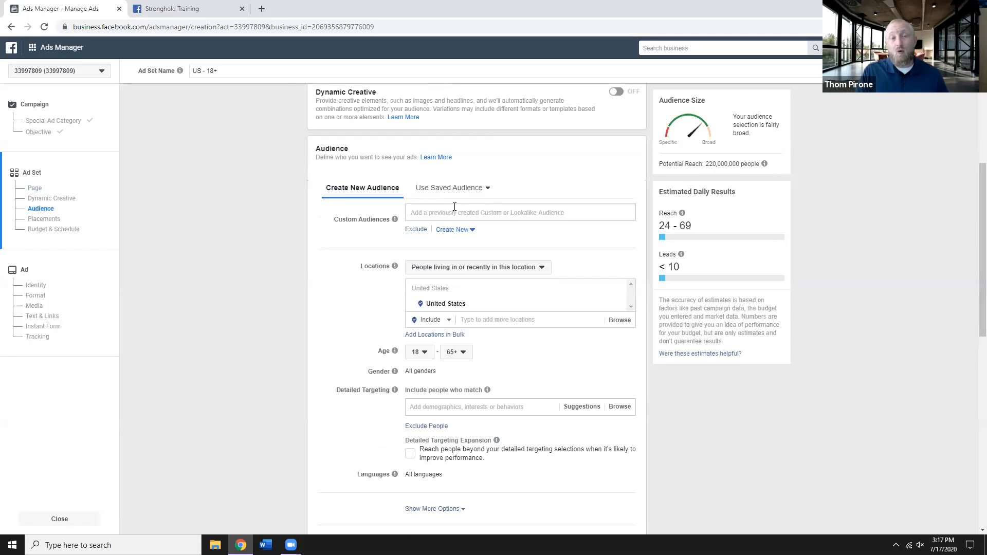
{"action": "scroll", "coordinate": [456, 212], "scroll_direction": "down", "scroll_amount": 1}
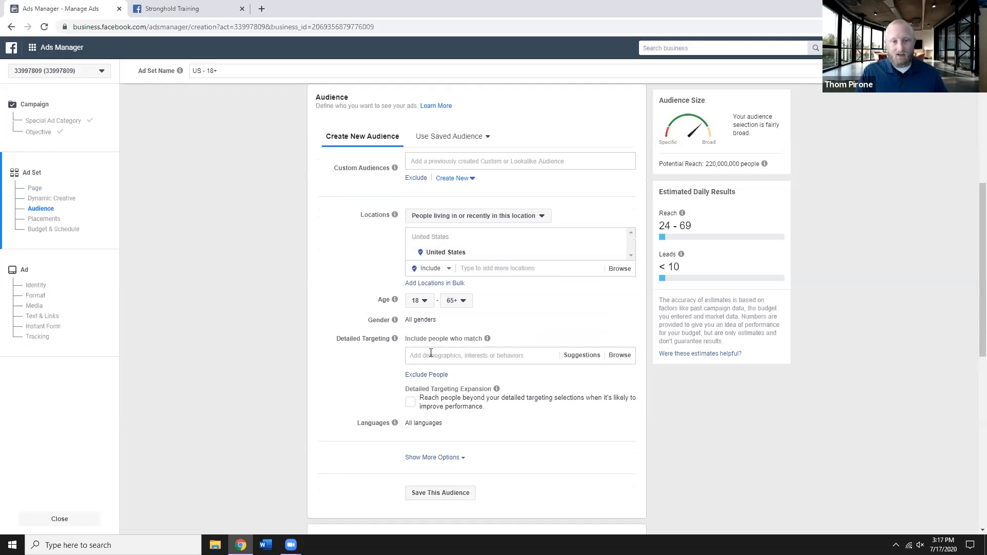
{"action": "mouse_move", "coordinate": [485, 343]}
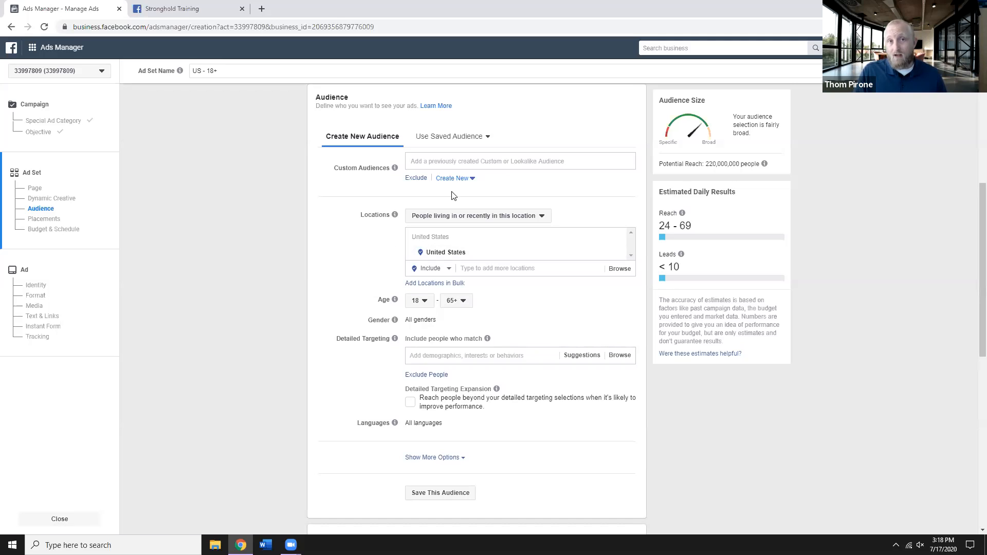
Step: View the available sources for creating a custom audience, and close the dialog without choosing one
{"action": "left_click", "coordinate": [452, 179]}
{"action": "left_click", "coordinate": [473, 206]}
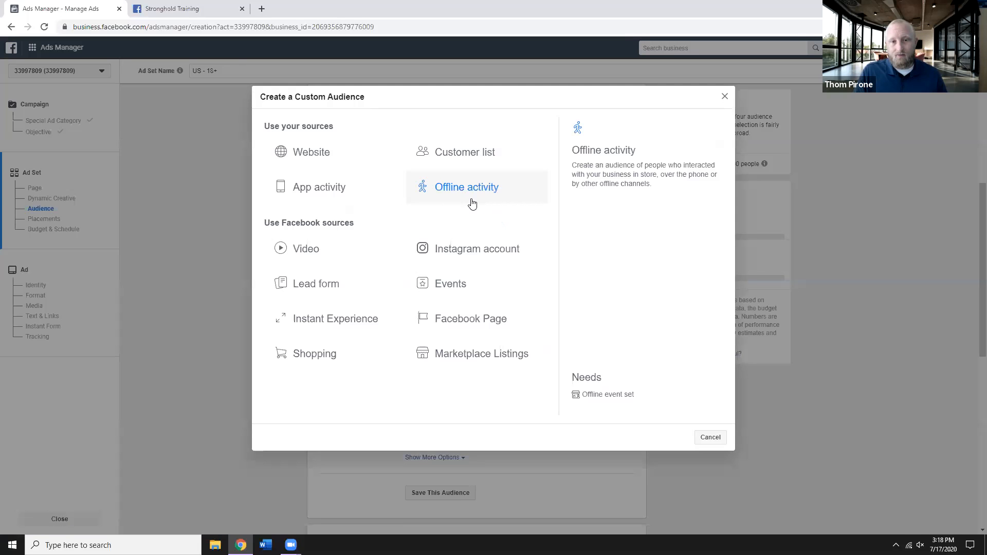
{"action": "left_click", "coordinate": [726, 98]}
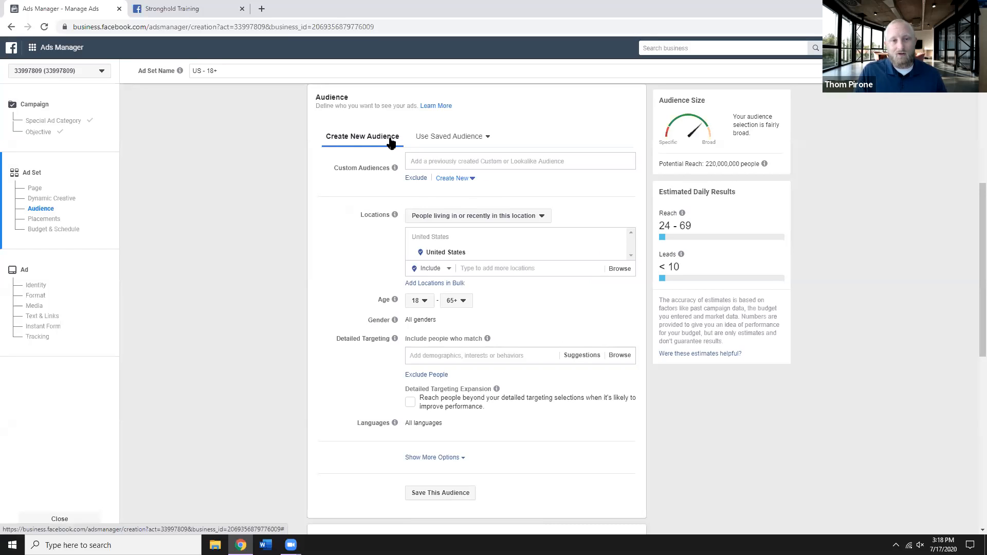
Step: Start a video engagement custom audience of people who have watched at 25% of your video
{"action": "left_click", "coordinate": [458, 180]}
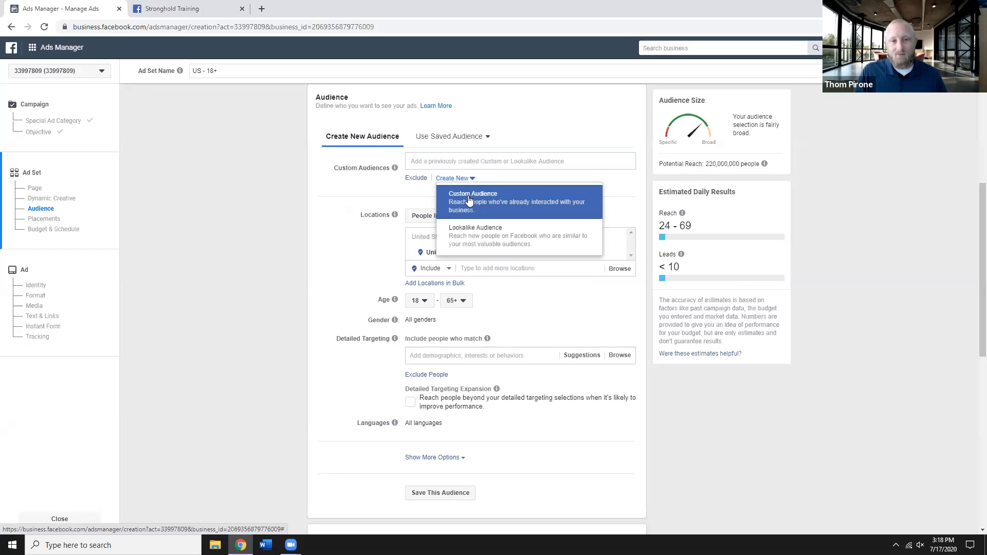
{"action": "left_click", "coordinate": [468, 200]}
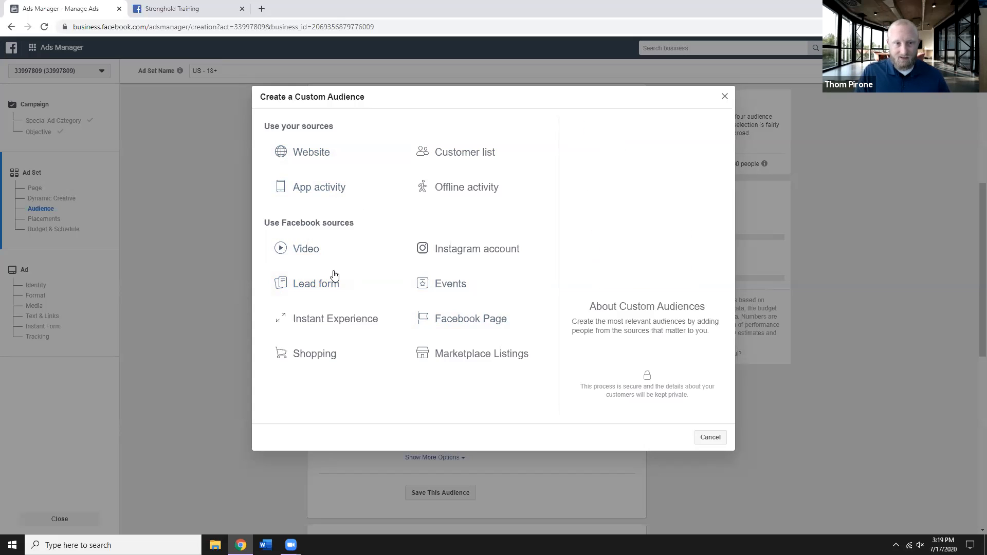
{"action": "left_click", "coordinate": [315, 254]}
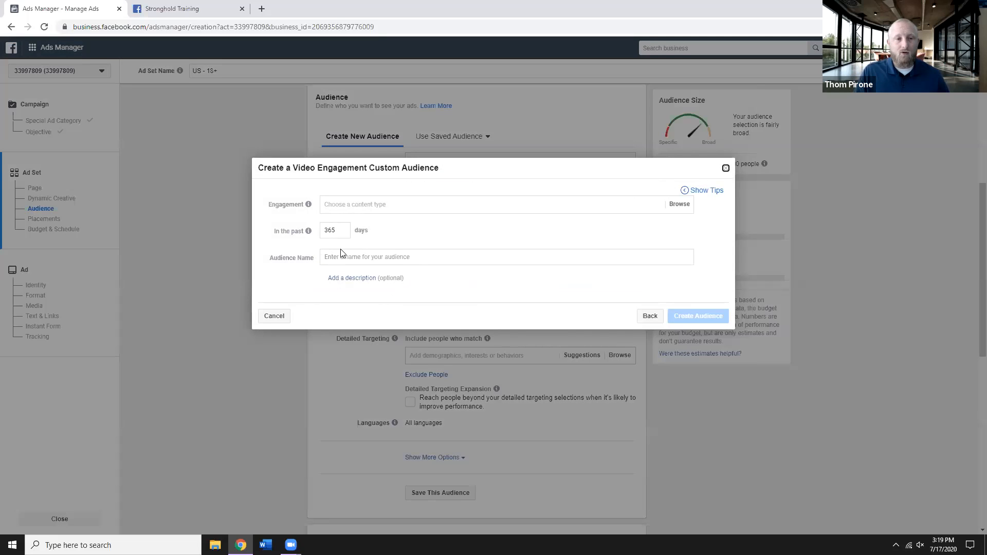
{"action": "left_click", "coordinate": [388, 207]}
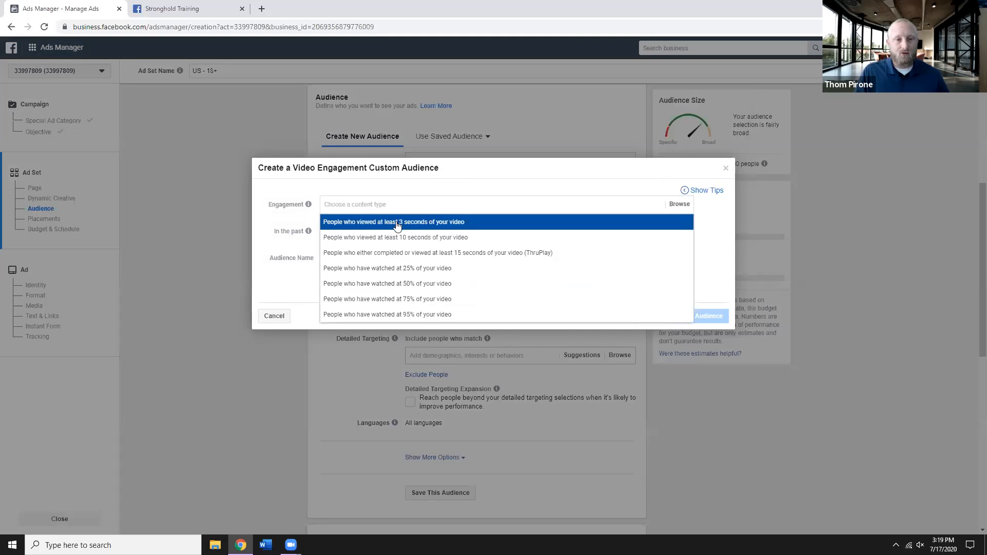
{"action": "left_click", "coordinate": [403, 268]}
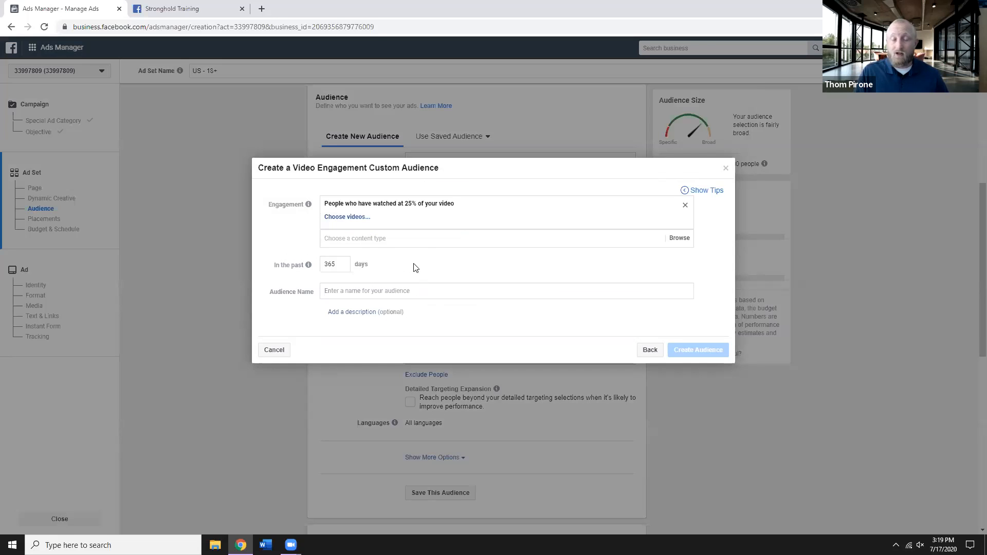
Step: Choose the six listed Stronghold Training page videos as the custom audience's engagement source and confirm the selection
{"action": "left_click", "coordinate": [352, 218]}
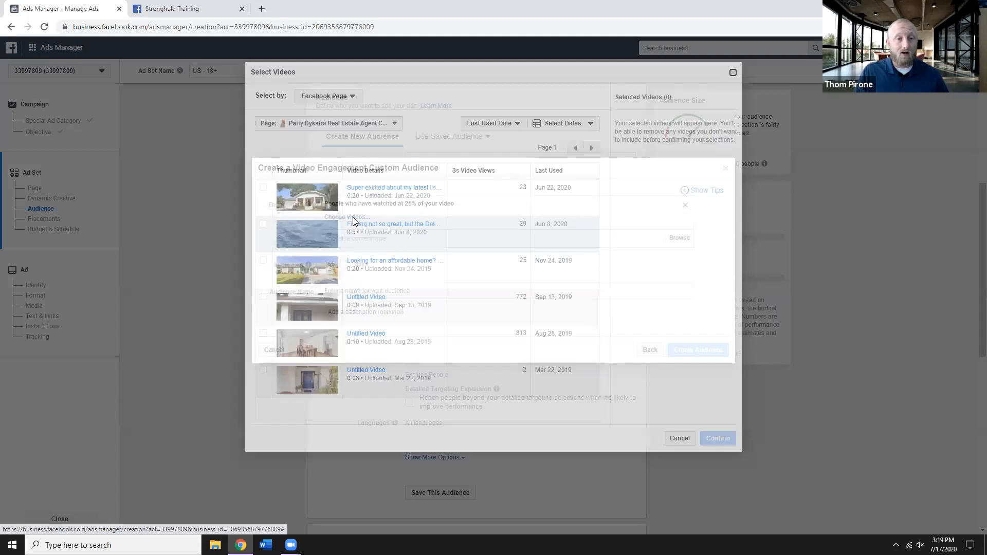
{"action": "left_click", "coordinate": [350, 125]}
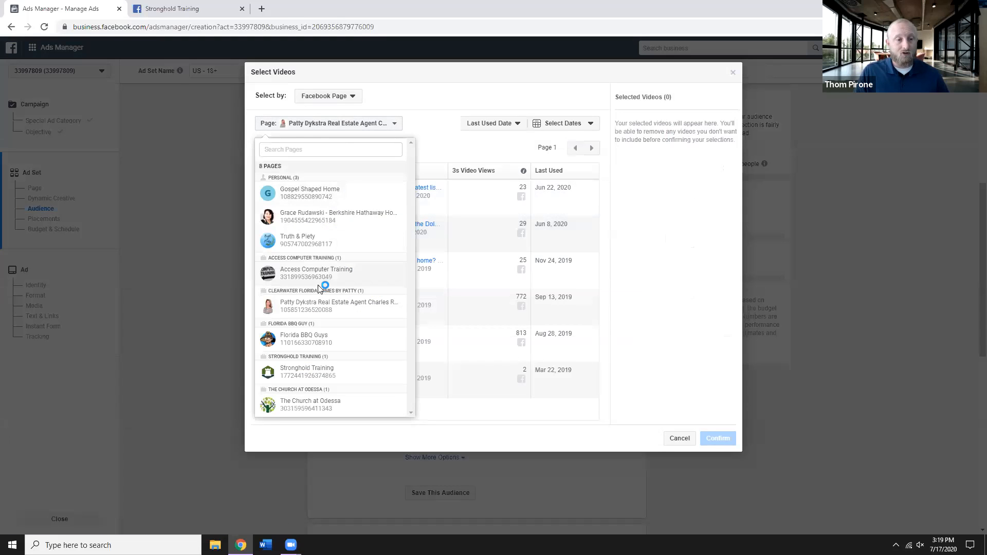
{"action": "left_click", "coordinate": [310, 374]}
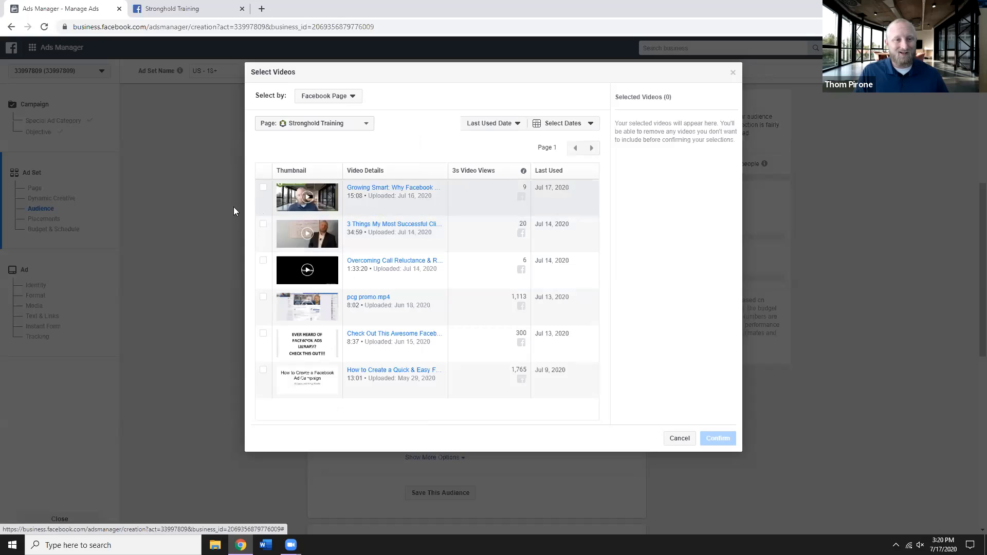
{"action": "left_click", "coordinate": [263, 194]}
{"action": "left_click", "coordinate": [263, 227]}
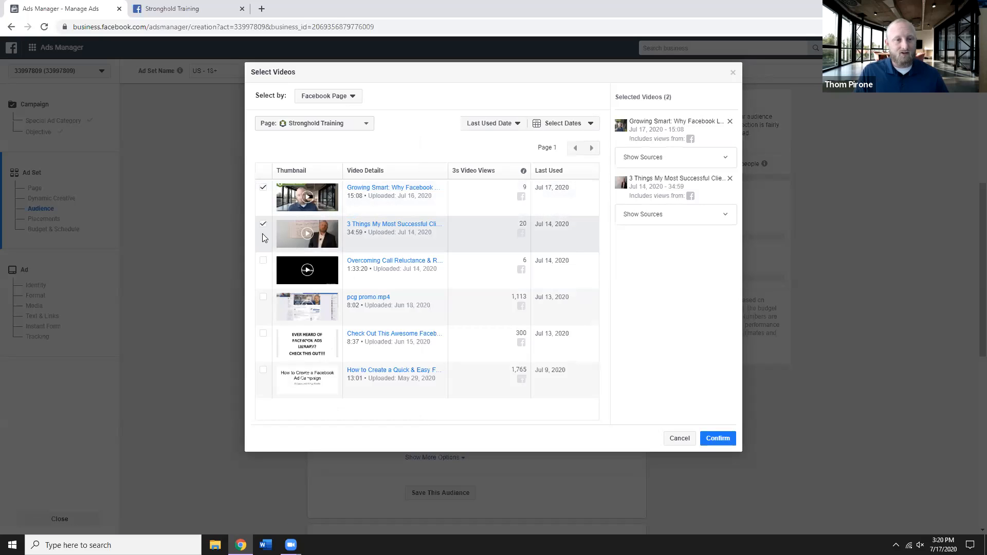
{"action": "left_click", "coordinate": [262, 263]}
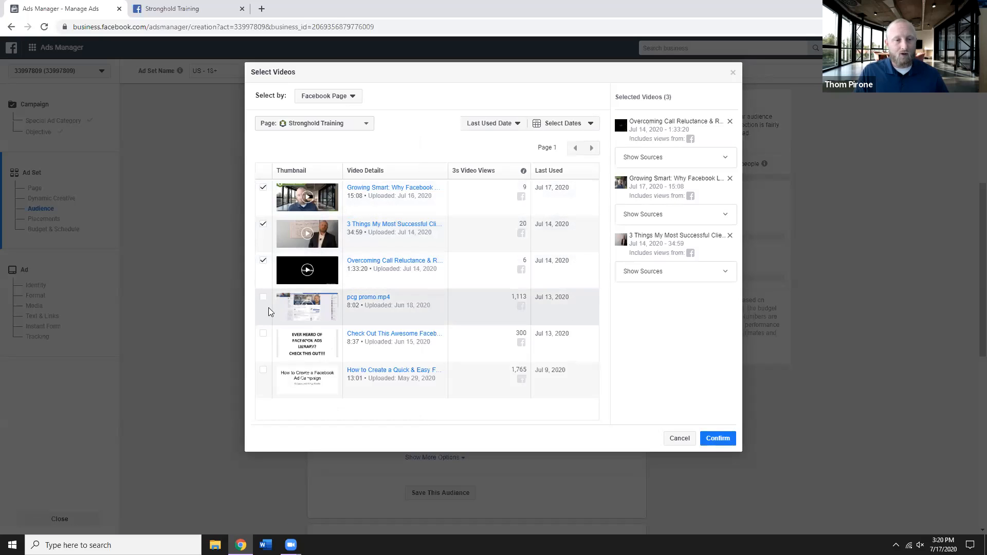
{"action": "left_click", "coordinate": [263, 300]}
{"action": "left_click", "coordinate": [263, 335]}
{"action": "left_click", "coordinate": [264, 371]}
{"action": "left_click", "coordinate": [731, 442]}
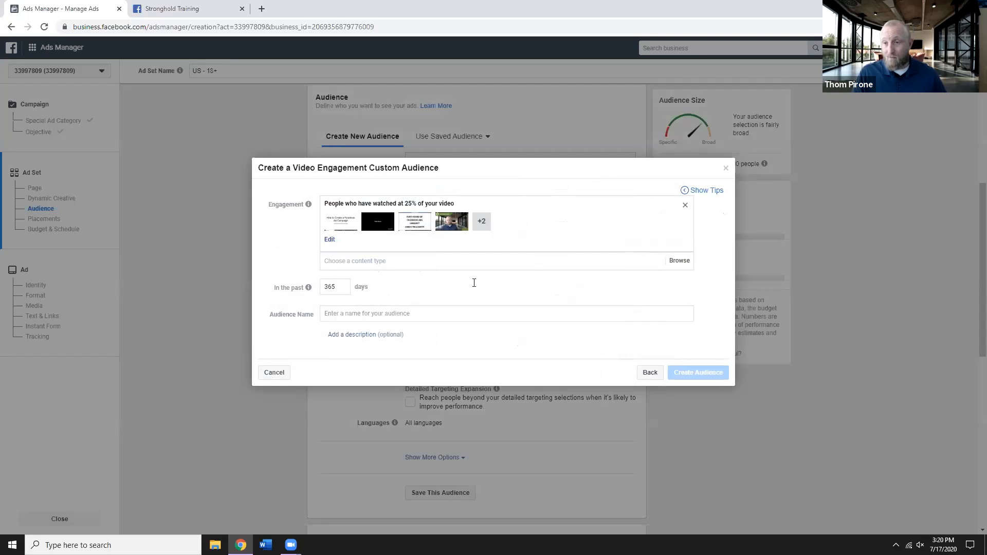
Step: Go to the audience name field, and close the video engagement dialog without creating the audience
{"action": "left_click", "coordinate": [404, 314]}
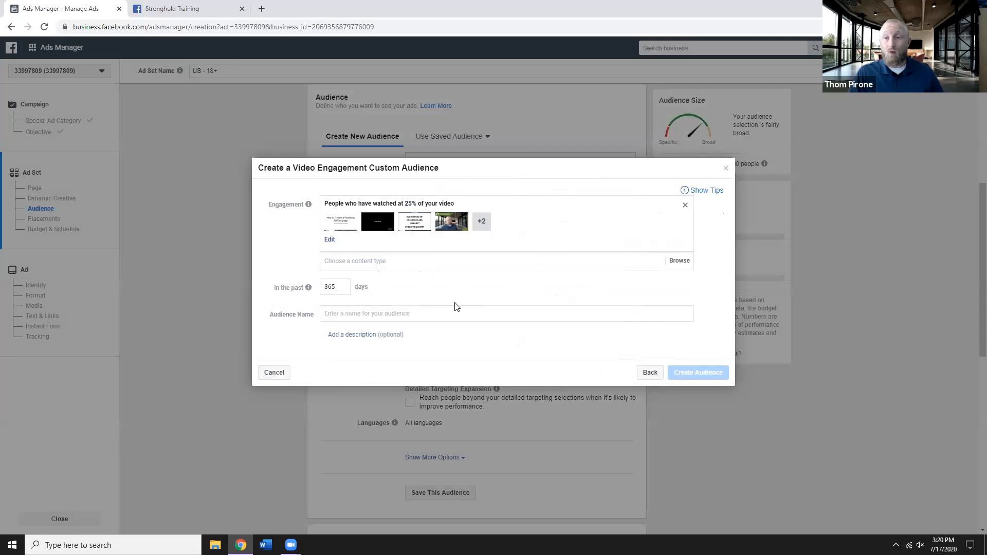
{"action": "left_click", "coordinate": [418, 314]}
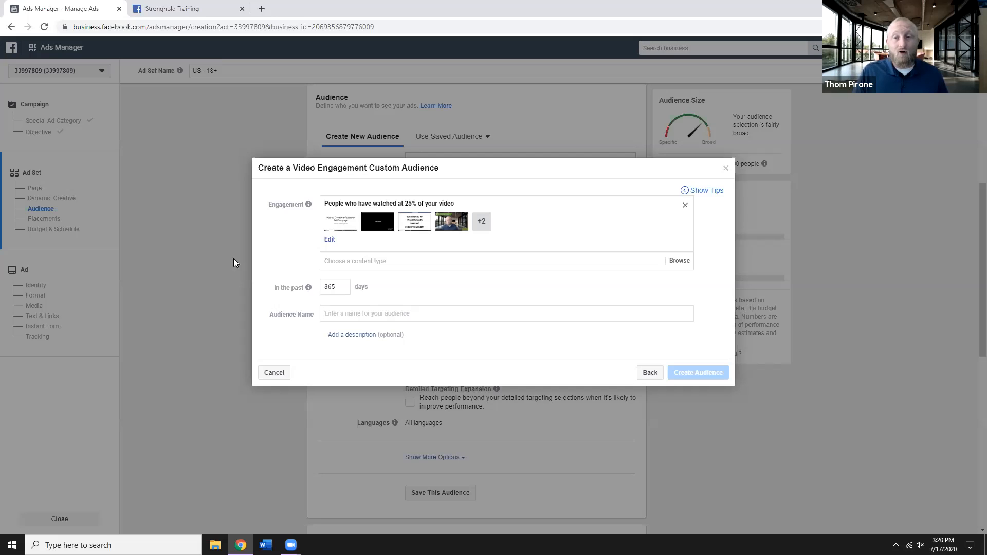
{"action": "left_click", "coordinate": [726, 170]}
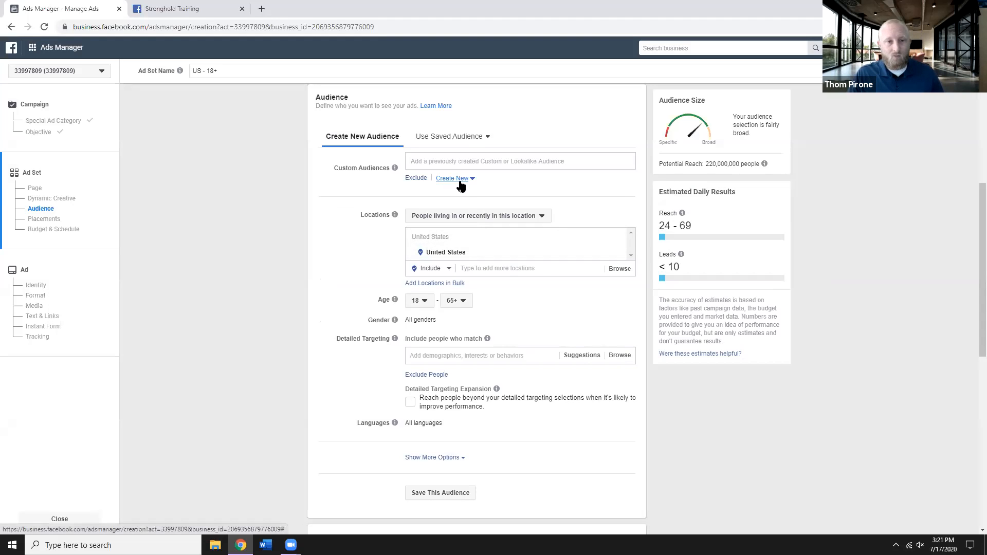
Step: Apply the saved audience "ANY PCG relevant Video Retarget" to the ad set
{"action": "left_click", "coordinate": [447, 139]}
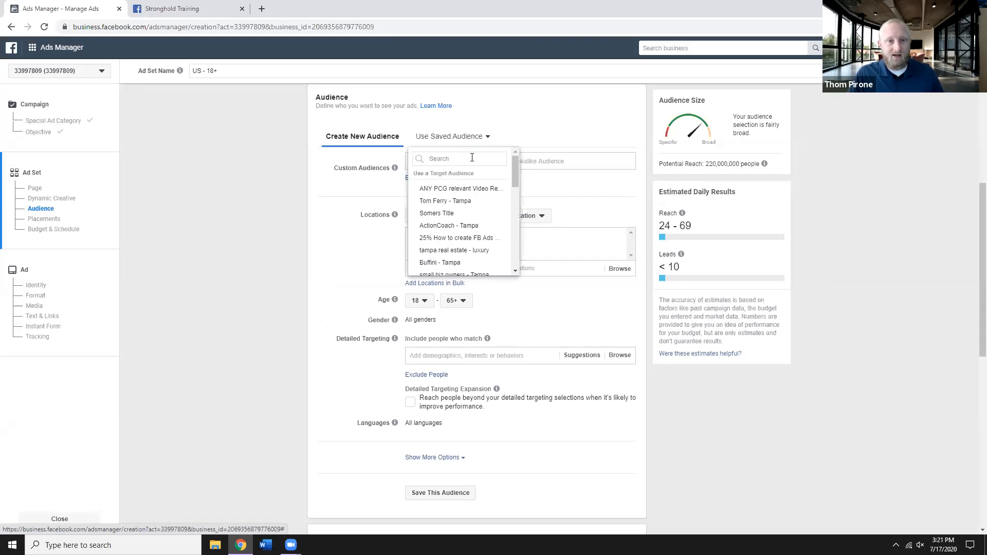
{"action": "left_click", "coordinate": [475, 190]}
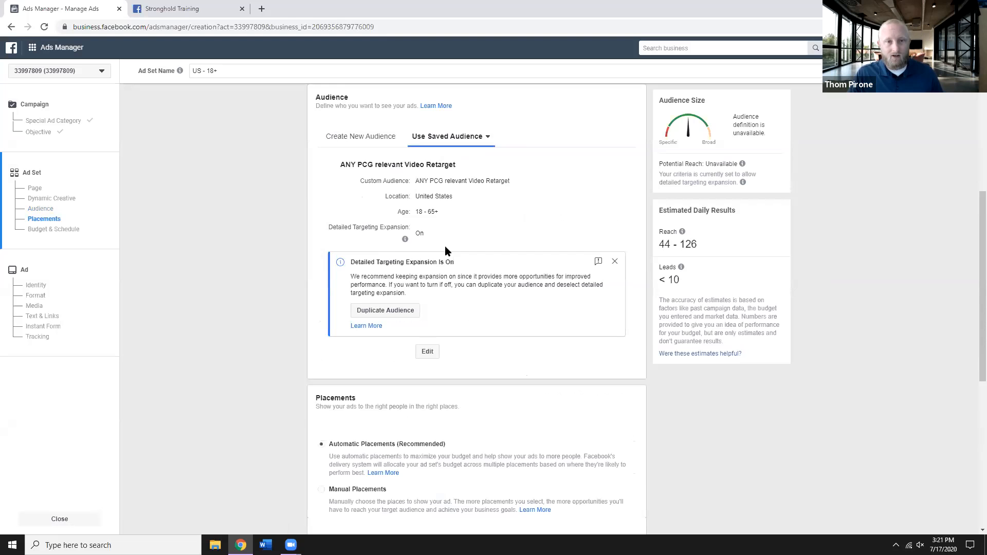
Step: Reset the ad set's schedule start date to today and continue to the ad settings
{"action": "scroll", "coordinate": [440, 237], "scroll_direction": "down", "scroll_amount": 1}
{"action": "scroll", "coordinate": [437, 228], "scroll_direction": "down", "scroll_amount": 5}
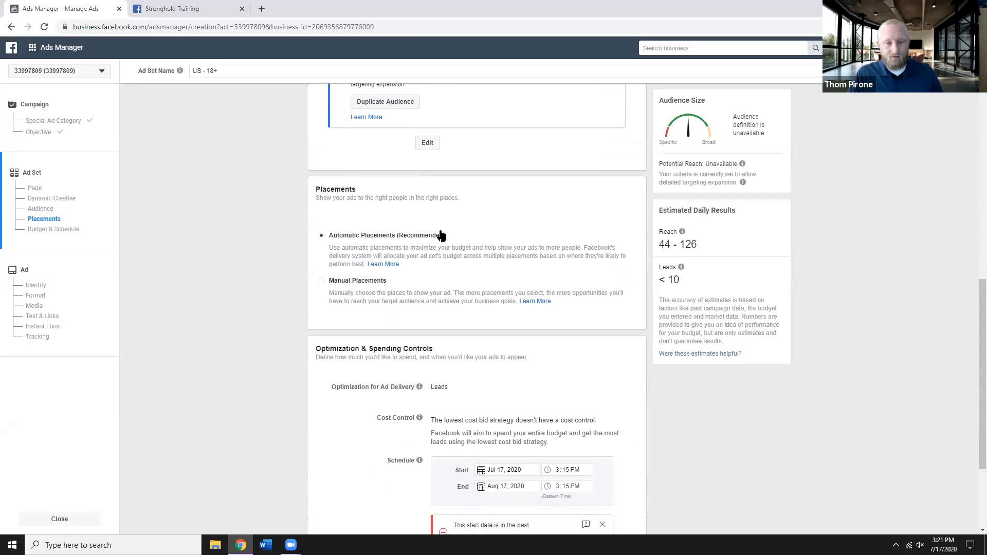
{"action": "scroll", "coordinate": [437, 229], "scroll_direction": "down", "scroll_amount": 1}
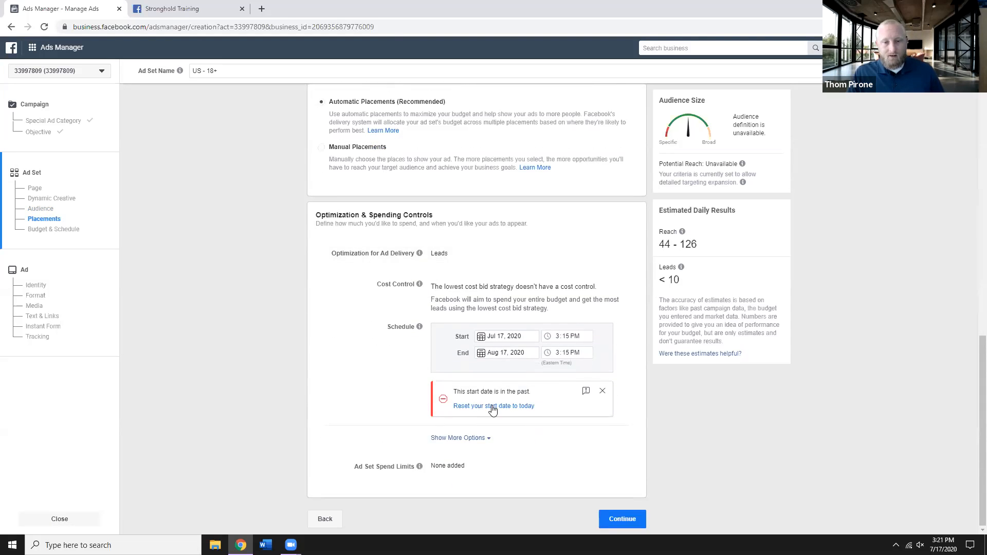
{"action": "left_click", "coordinate": [475, 408]}
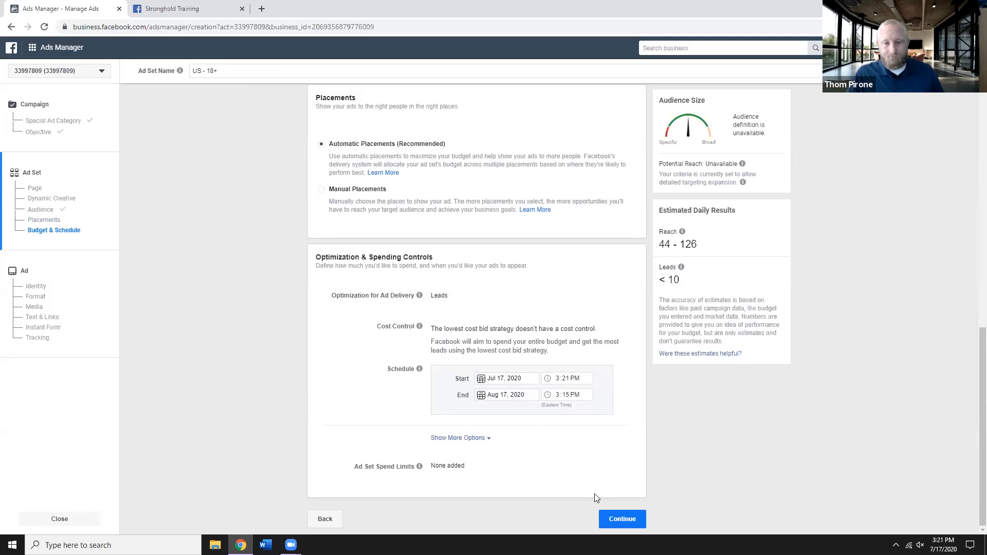
{"action": "left_click", "coordinate": [630, 519]}
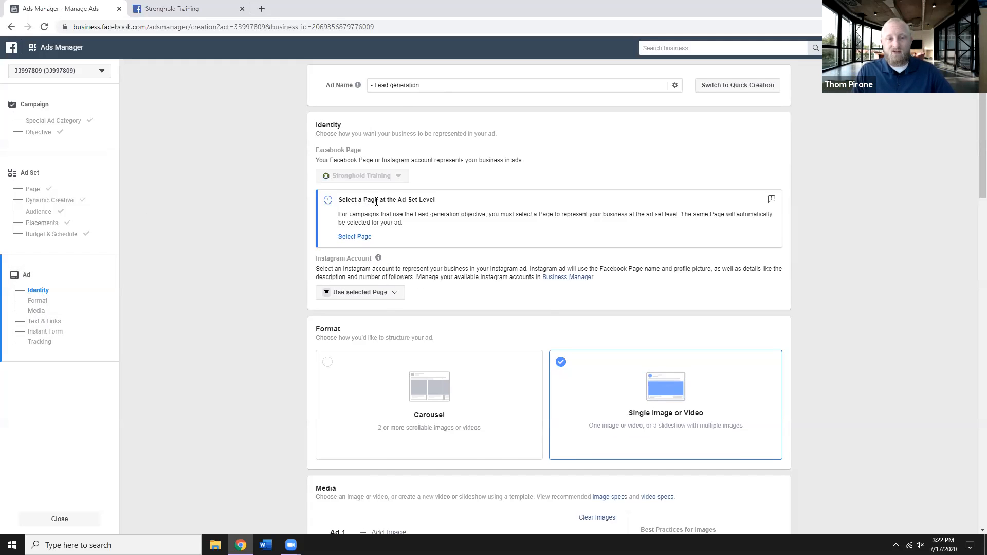
Step: Add the 1300 × 806 photo.jpg from the account images as a second image for the single image ad
{"action": "scroll", "coordinate": [376, 202], "scroll_direction": "down", "scroll_amount": 1}
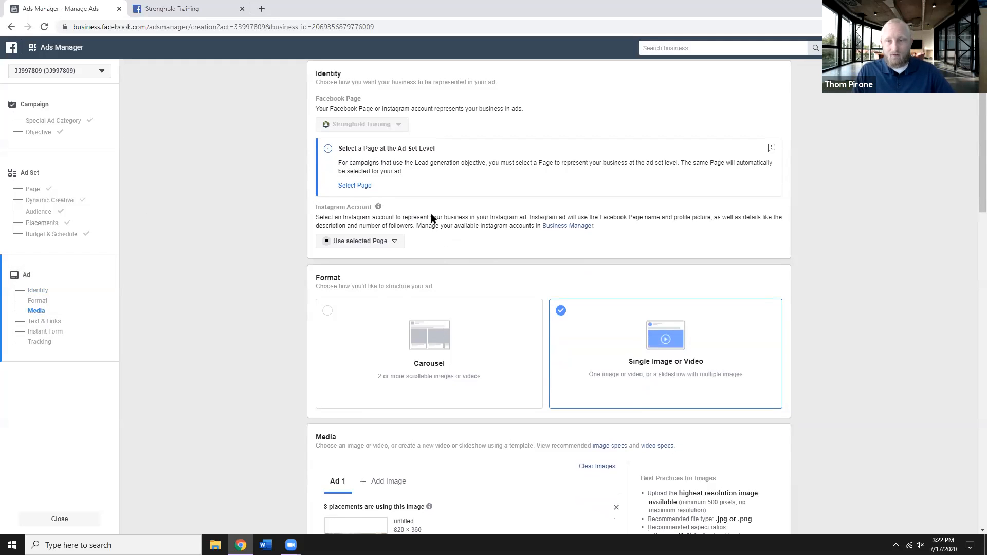
{"action": "scroll", "coordinate": [435, 216], "scroll_direction": "down", "scroll_amount": 2}
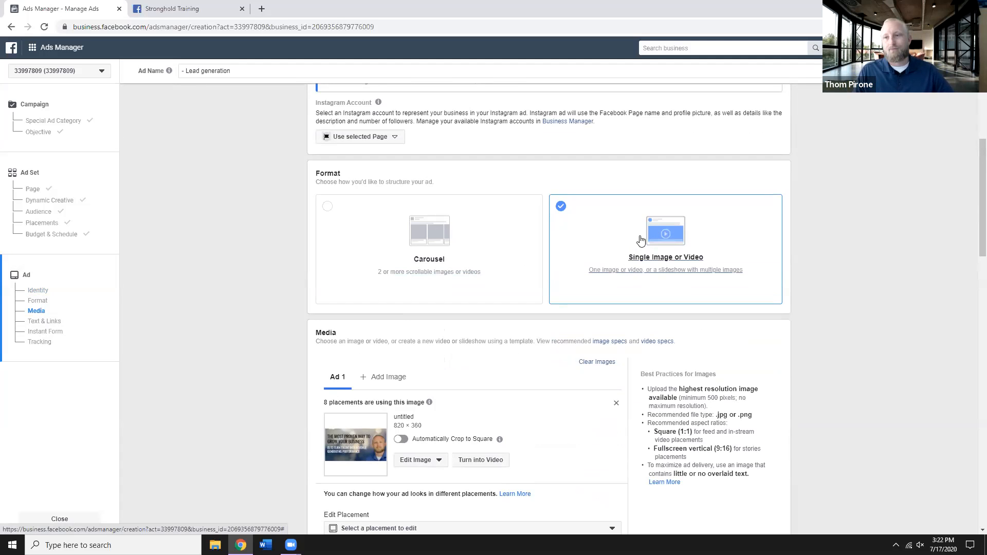
{"action": "scroll", "coordinate": [639, 242], "scroll_direction": "down", "scroll_amount": 1}
{"action": "scroll", "coordinate": [633, 246], "scroll_direction": "down", "scroll_amount": 1}
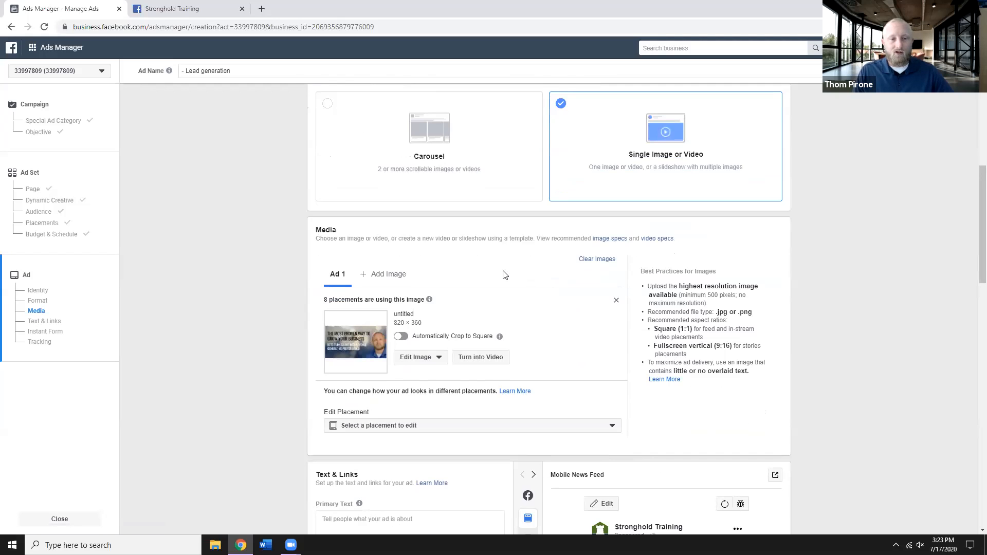
{"action": "scroll", "coordinate": [504, 275], "scroll_direction": "down", "scroll_amount": 1}
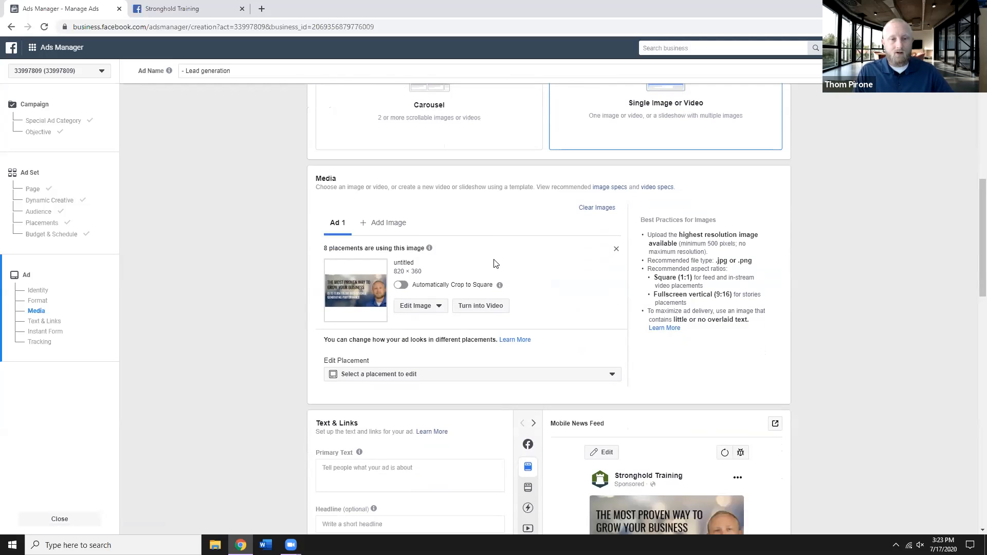
{"action": "left_click", "coordinate": [379, 223]}
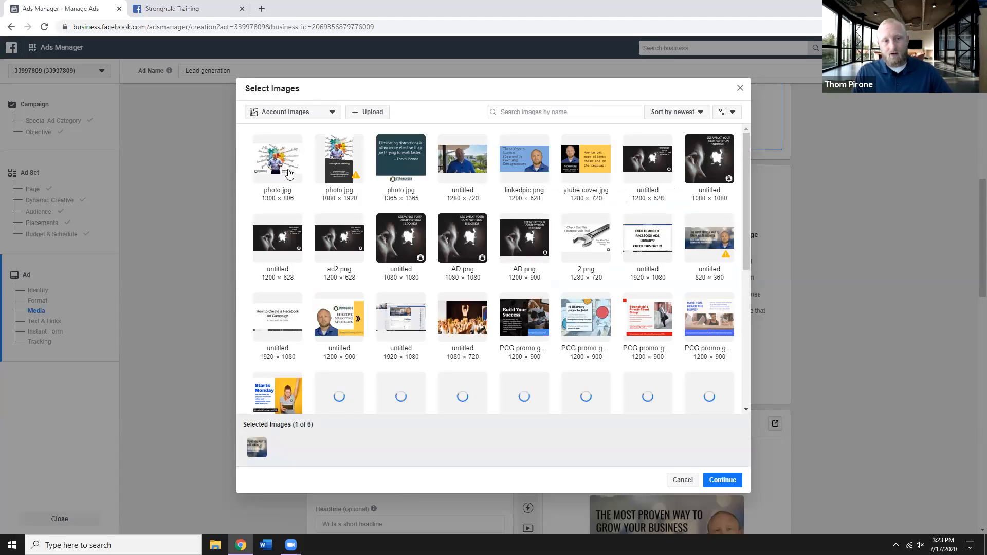
{"action": "left_click", "coordinate": [285, 177]}
{"action": "left_click", "coordinate": [721, 478]}
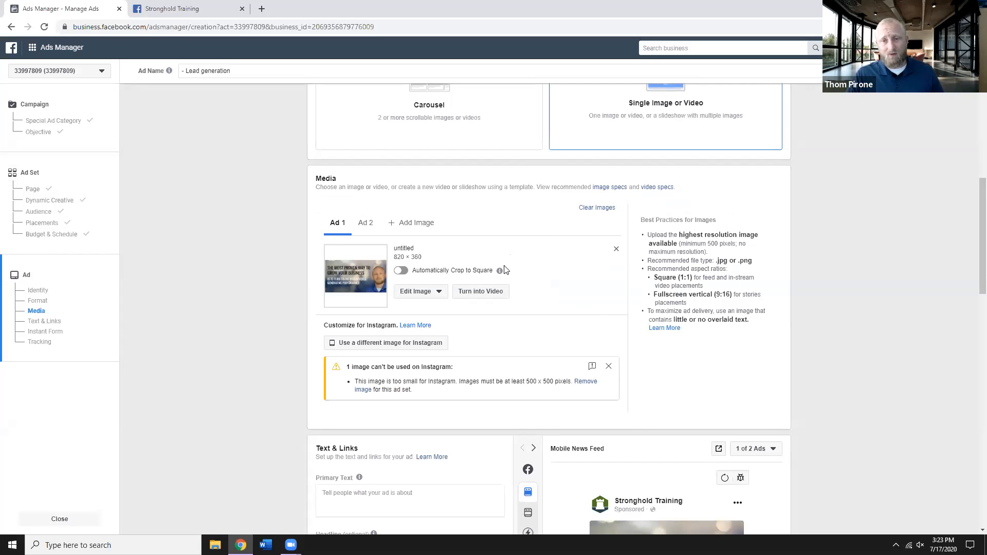
Step: Review the ad's format options, media settings, text fields and preview, and show the second ad's image
{"action": "scroll", "coordinate": [504, 270], "scroll_direction": "up", "scroll_amount": 3}
{"action": "scroll", "coordinate": [490, 275], "scroll_direction": "down", "scroll_amount": 1}
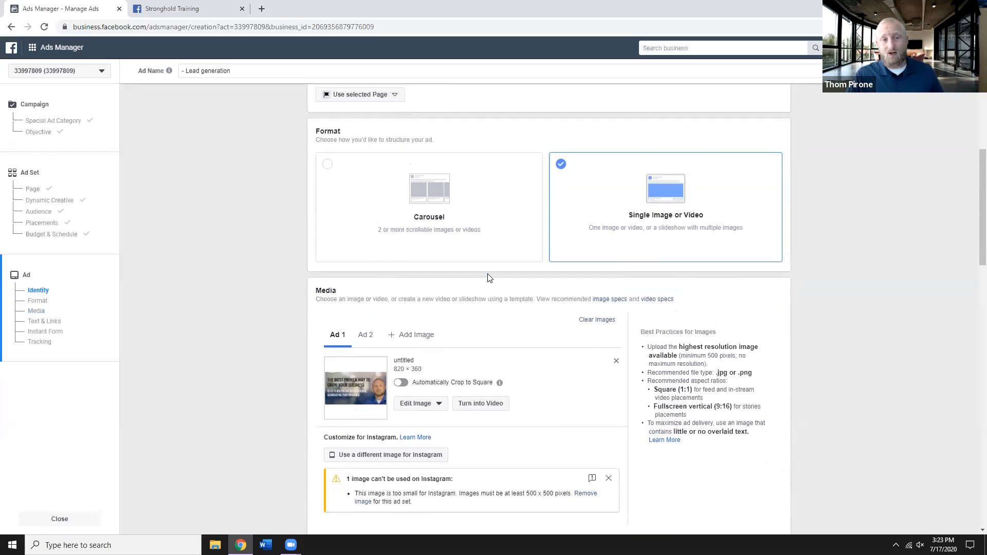
{"action": "scroll", "coordinate": [489, 278], "scroll_direction": "up", "scroll_amount": 1}
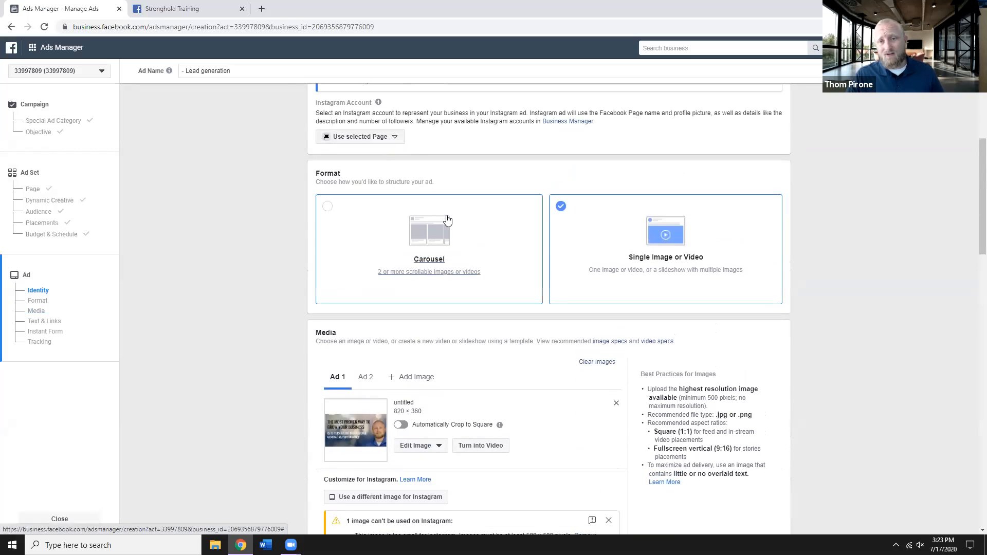
{"action": "scroll", "coordinate": [451, 244], "scroll_direction": "down", "scroll_amount": 2}
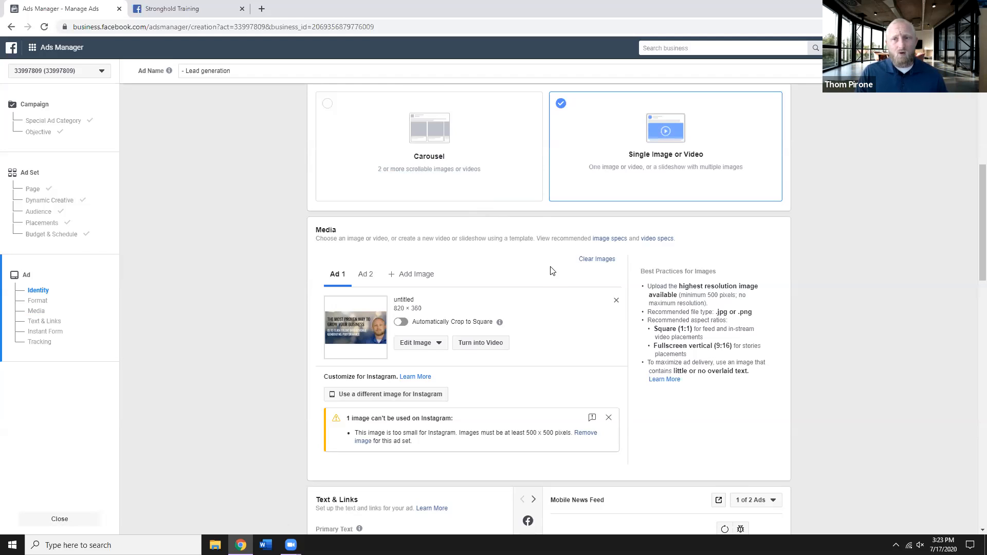
{"action": "scroll", "coordinate": [550, 273], "scroll_direction": "down", "scroll_amount": 1}
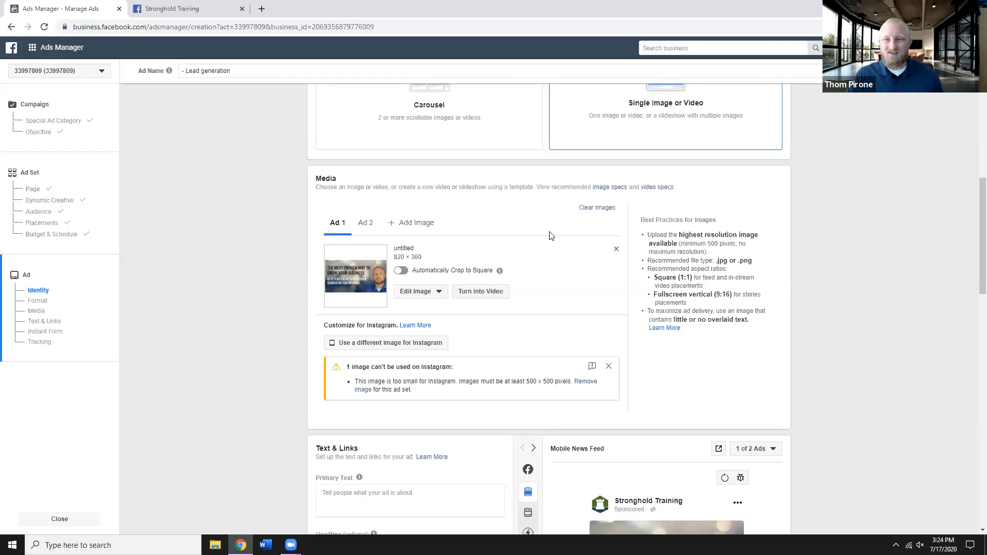
{"action": "scroll", "coordinate": [507, 258], "scroll_direction": "down", "scroll_amount": 2}
{"action": "scroll", "coordinate": [508, 257], "scroll_direction": "up", "scroll_amount": 2}
{"action": "scroll", "coordinate": [501, 265], "scroll_direction": "down", "scroll_amount": 1}
{"action": "scroll", "coordinate": [502, 265], "scroll_direction": "down", "scroll_amount": 2}
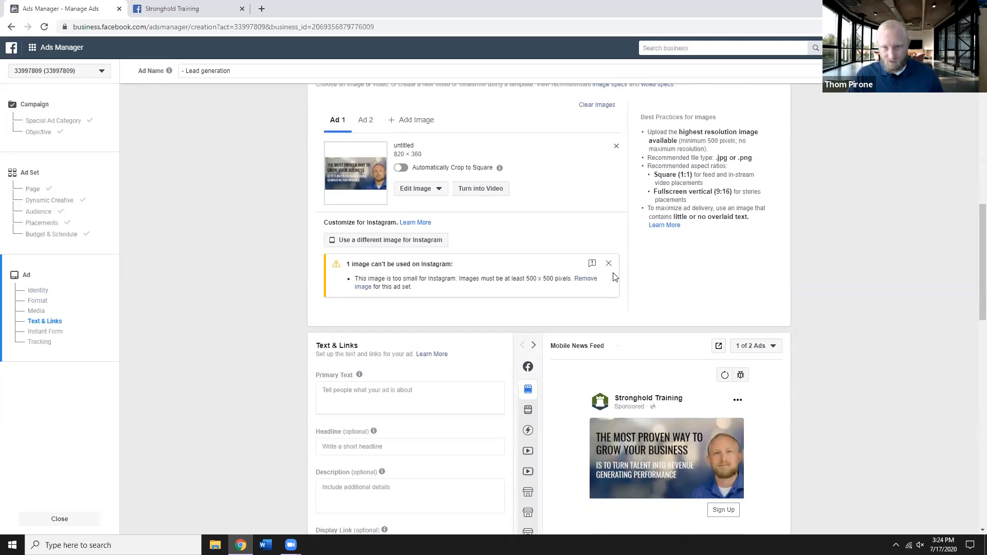
{"action": "scroll", "coordinate": [496, 221], "scroll_direction": "up", "scroll_amount": 3}
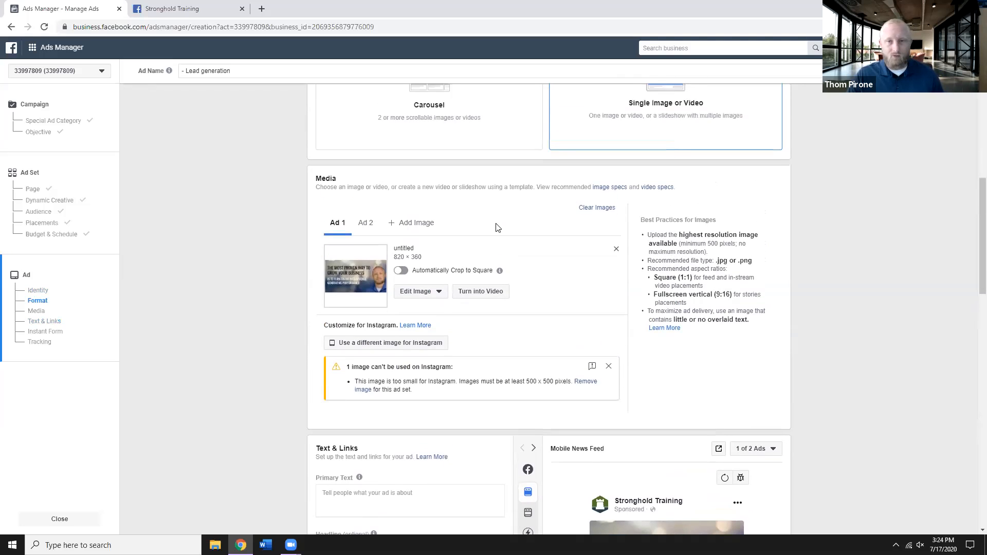
{"action": "scroll", "coordinate": [497, 228], "scroll_direction": "up", "scroll_amount": 1}
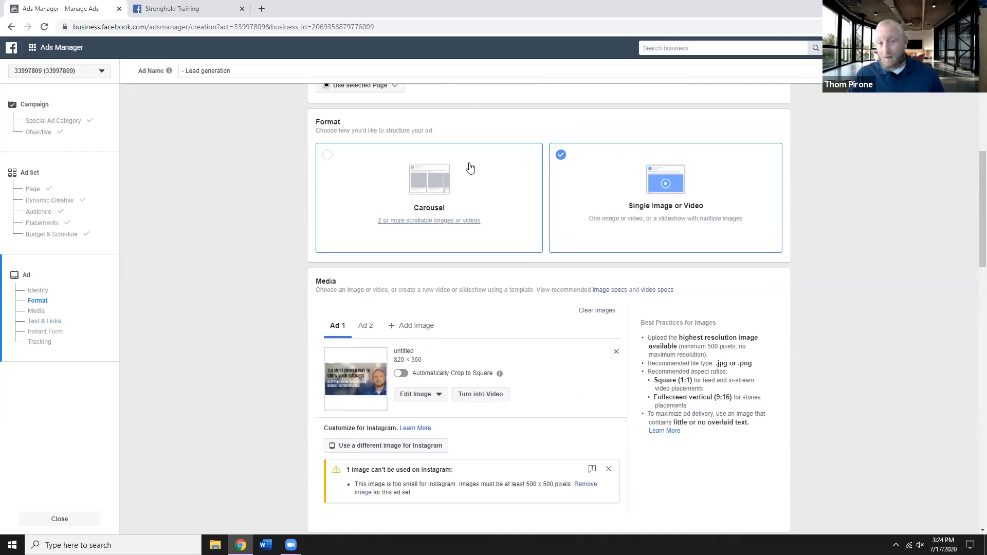
{"action": "scroll", "coordinate": [544, 247], "scroll_direction": "down", "scroll_amount": 1}
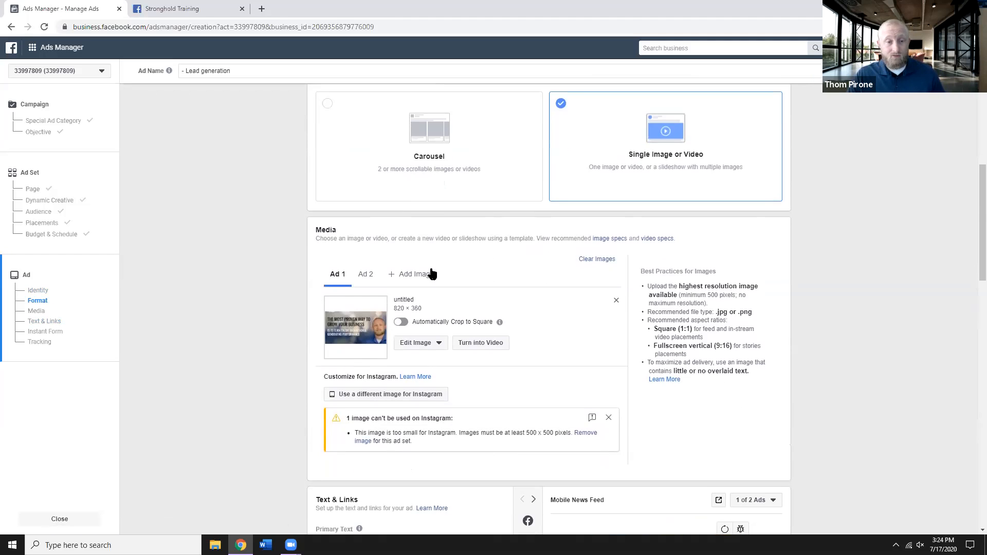
{"action": "left_click", "coordinate": [366, 277]}
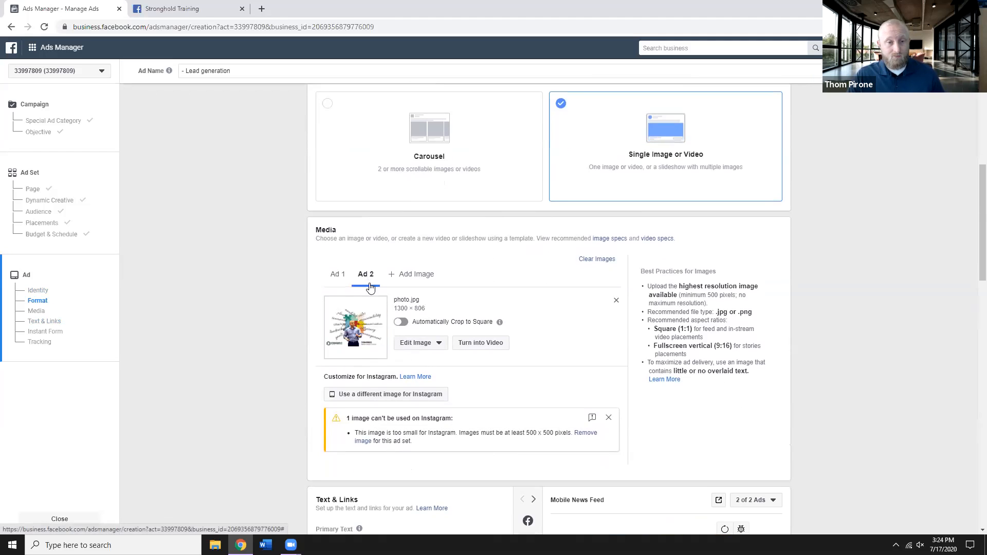
Step: Remove the first ad's image, and try the automatic square crop on the remaining 1300 × 806 photo.jpg before switching it back off
{"action": "left_click", "coordinate": [337, 275]}
{"action": "left_click", "coordinate": [616, 302]}
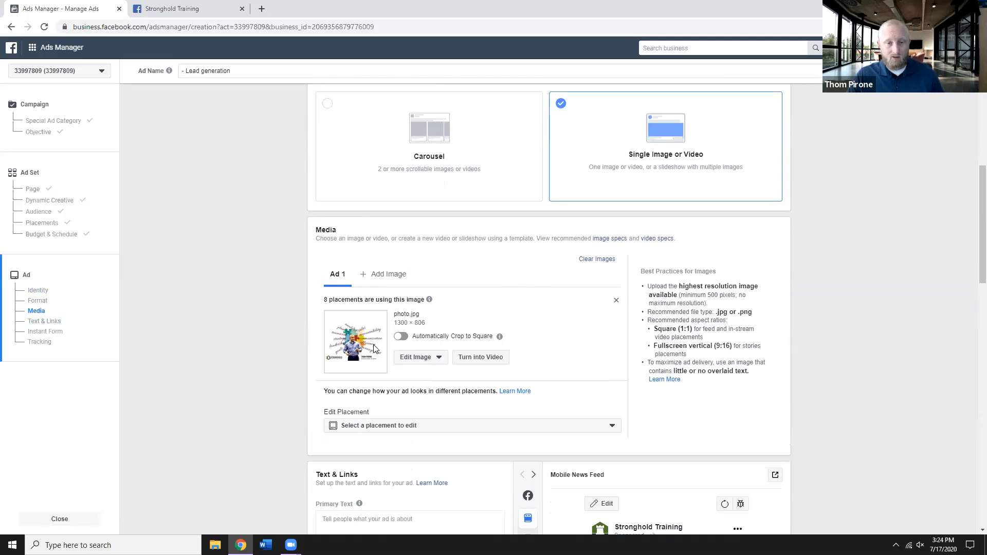
{"action": "left_click", "coordinate": [399, 338]}
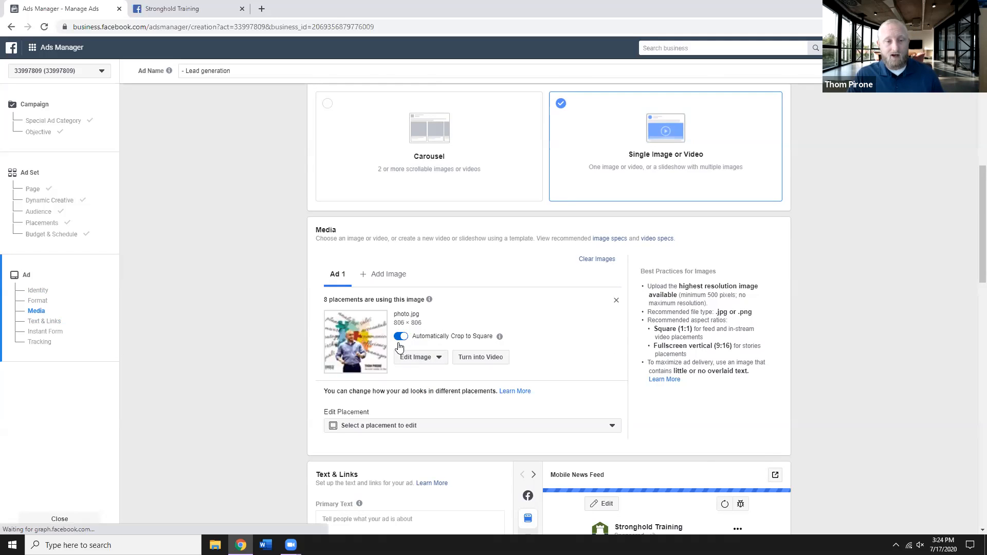
{"action": "left_click", "coordinate": [401, 337]}
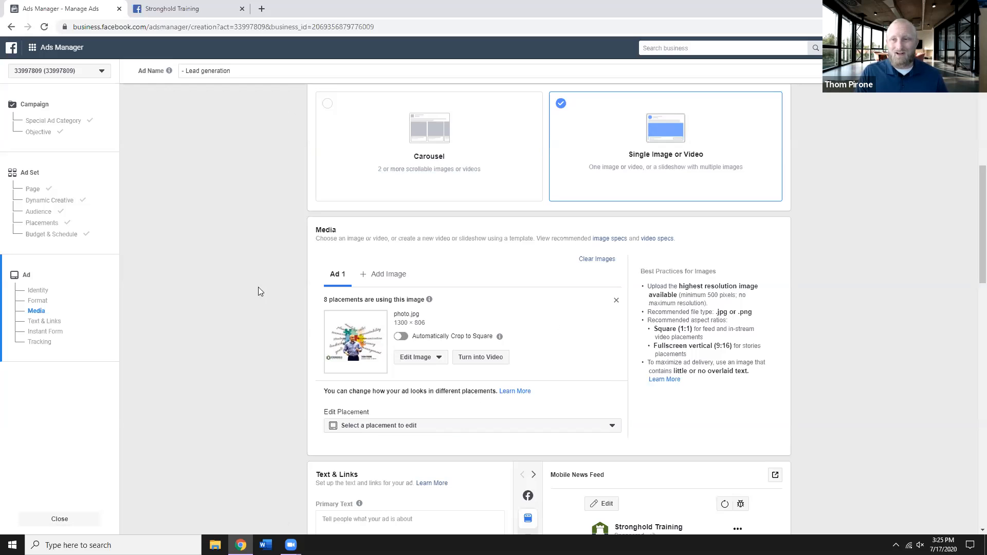
Step: Enter "Claim your free 2 hour training NOW!" as the ad's primary text
{"action": "scroll", "coordinate": [235, 279], "scroll_direction": "down", "scroll_amount": 2}
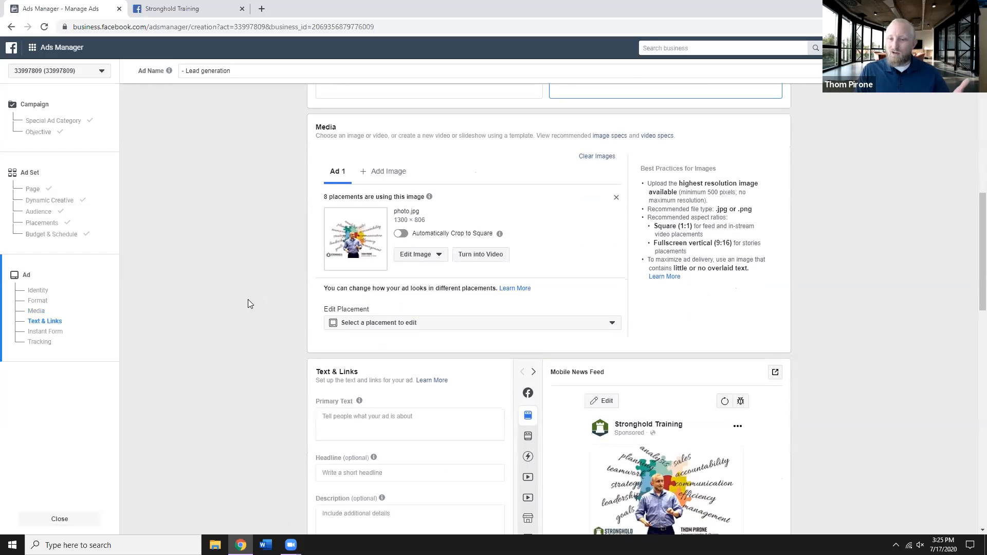
{"action": "scroll", "coordinate": [245, 304], "scroll_direction": "down", "scroll_amount": 3}
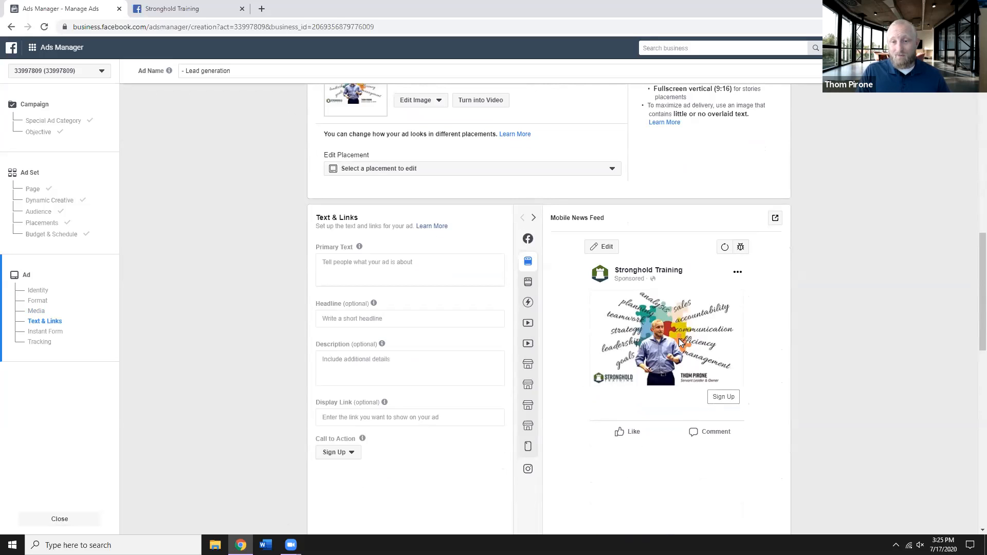
{"action": "scroll", "coordinate": [679, 344], "scroll_direction": "up", "scroll_amount": 2}
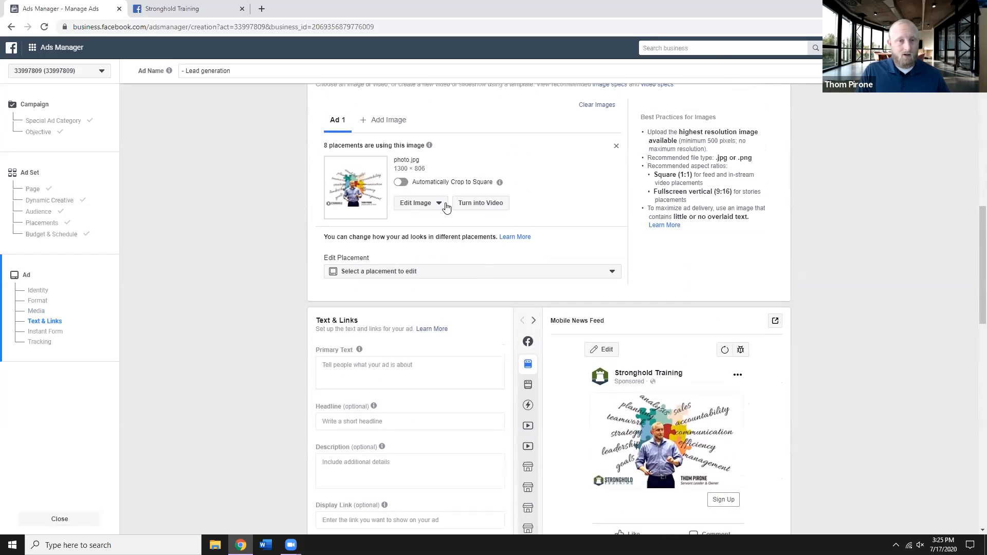
{"action": "scroll", "coordinate": [360, 196], "scroll_direction": "up", "scroll_amount": 2}
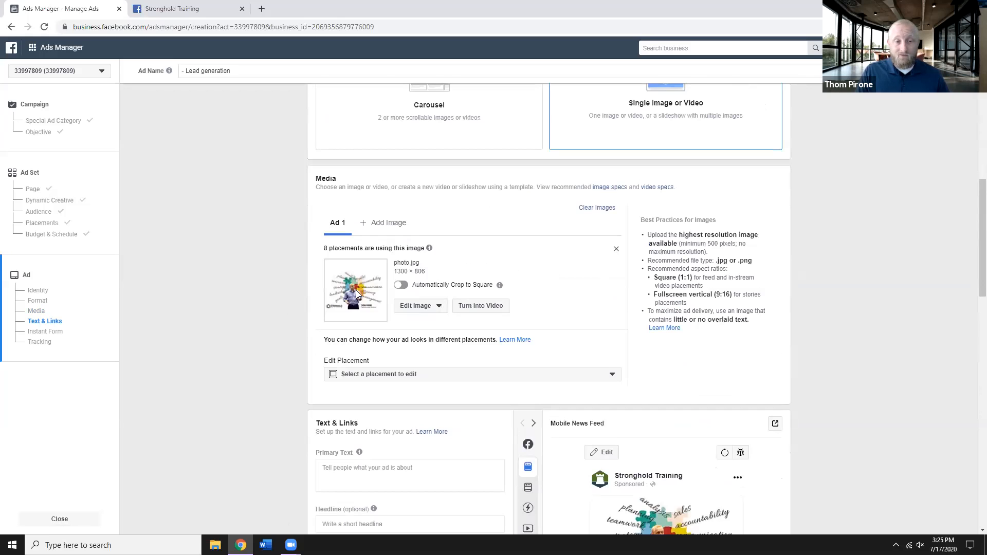
{"action": "scroll", "coordinate": [349, 271], "scroll_direction": "down", "scroll_amount": 1}
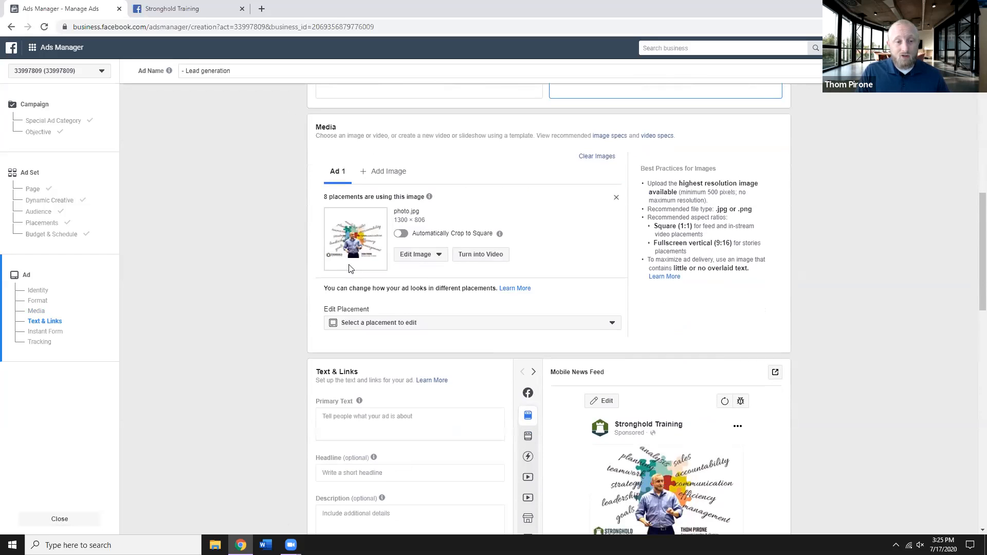
{"action": "scroll", "coordinate": [349, 268], "scroll_direction": "down", "scroll_amount": 4}
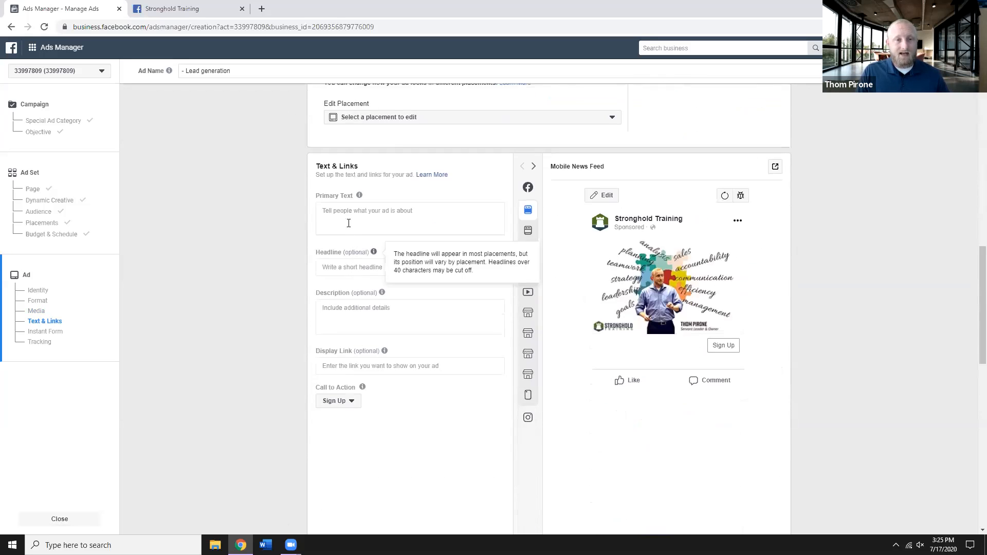
{"action": "left_click", "coordinate": [348, 224]}
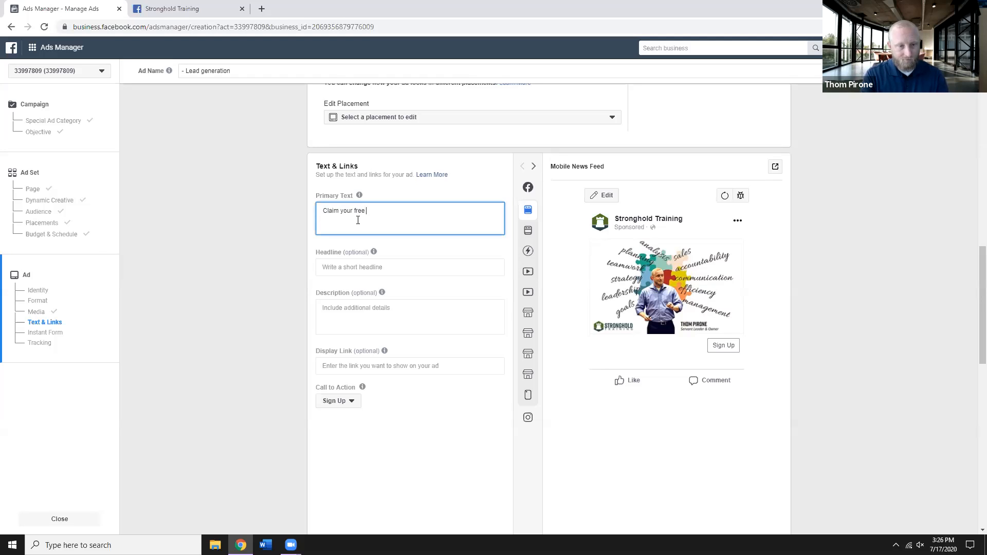
{"action": "type", "text": "2 hour training"}
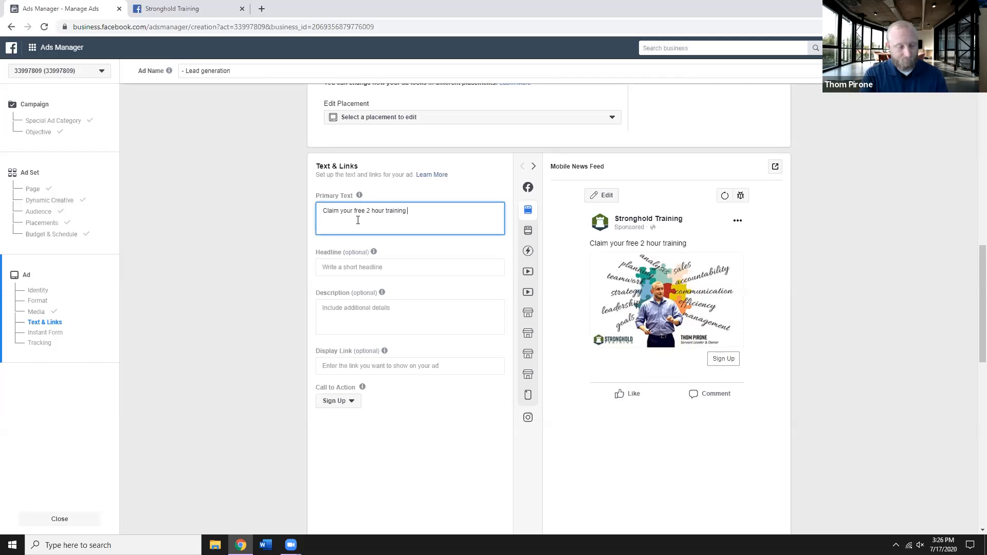
{"action": "type", "text": "NOW!"}
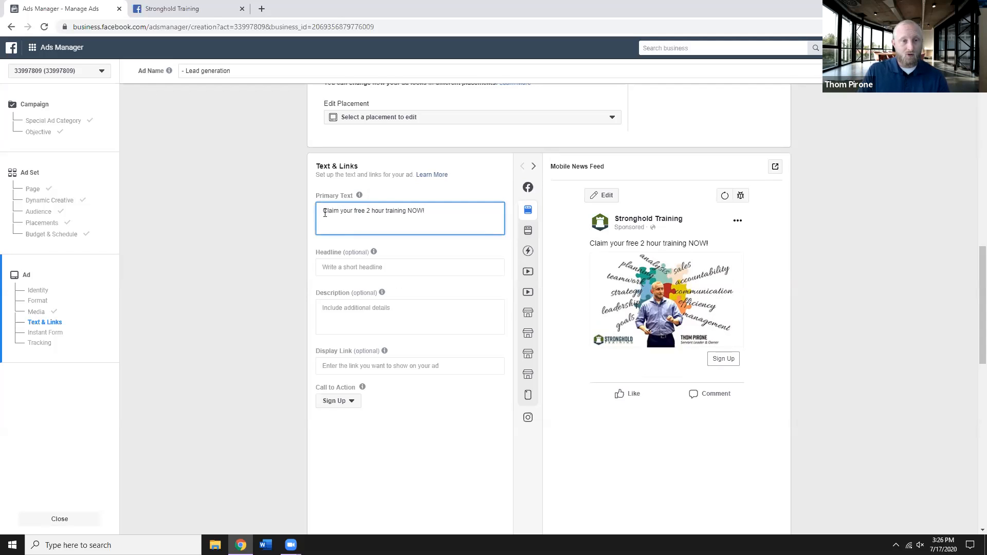
Step: Add "Tampa businesses!" at the beginning of the ad's primary text
{"action": "type", "text": "Are you"}
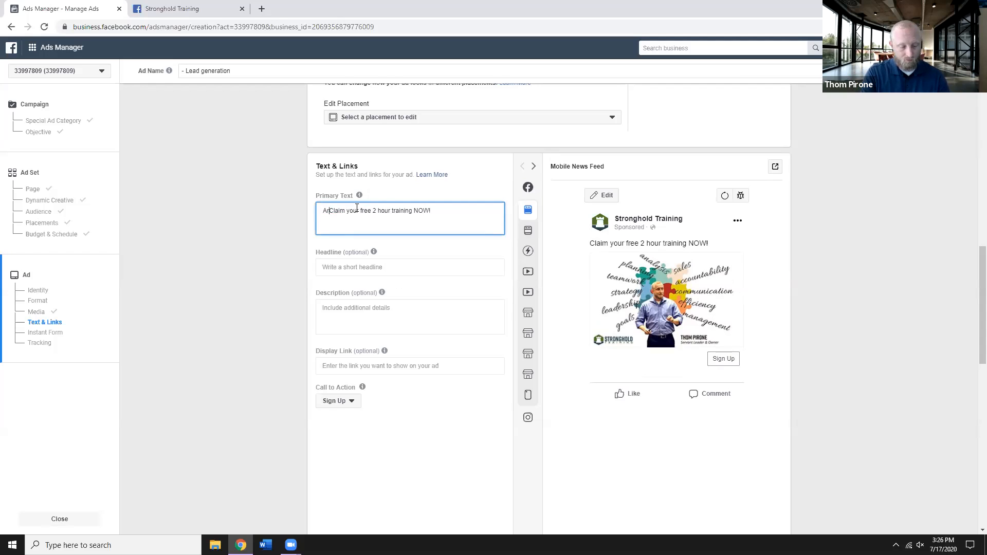
{"action": "key", "text": "BackSpace"}
{"action": "key", "text": "BackSpace"}
{"action": "key", "text": "BackSpace"}
{"action": "key", "text": "BackSpace"}
{"action": "key", "text": "BackSpace"}
{"action": "key", "text": "BackSpace"}
{"action": "key", "text": "BackSpace"}
{"action": "key", "text": "BackSpace"}
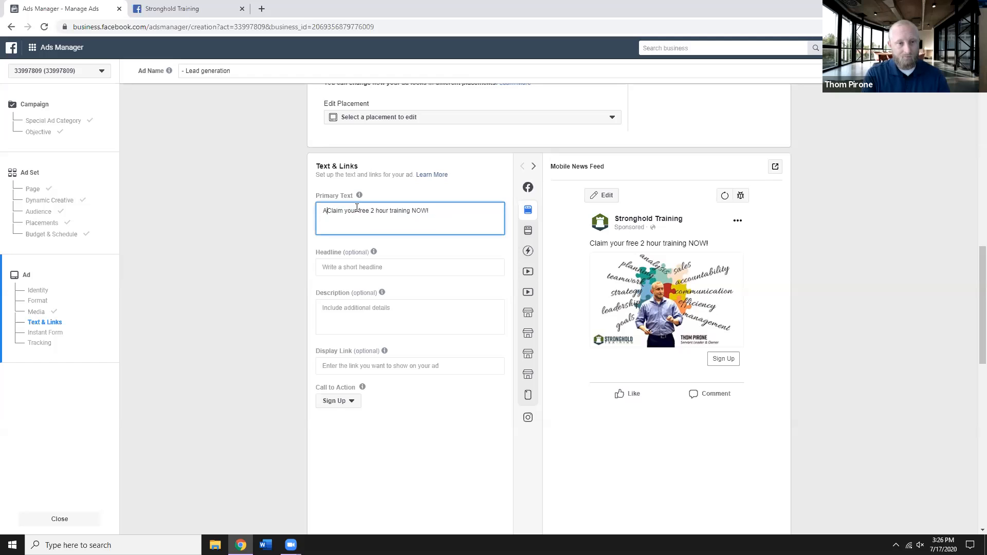
{"action": "type", "text": "Tampa businesses!"}
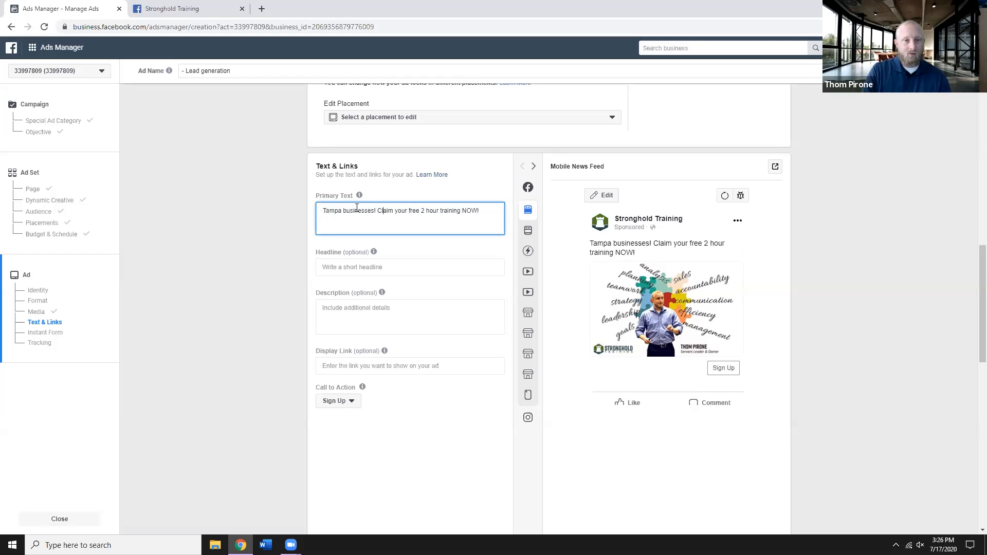
Step: Insert the word "leadership" before "training" in the ad's primary text
{"action": "key", "text": "Right"}
{"action": "key", "text": "Right"}
{"action": "key", "text": "Right"}
{"action": "key", "text": "Right"}
{"action": "key", "text": "Right"}
{"action": "key", "text": "Right"}
{"action": "key", "text": "Right"}
{"action": "key", "text": "Right"}
{"action": "key", "text": "Right"}
{"action": "key", "text": "Right"}
{"action": "key", "text": "Right"}
{"action": "key", "text": "Right"}
{"action": "key", "text": "Right"}
{"action": "key", "text": "Right"}
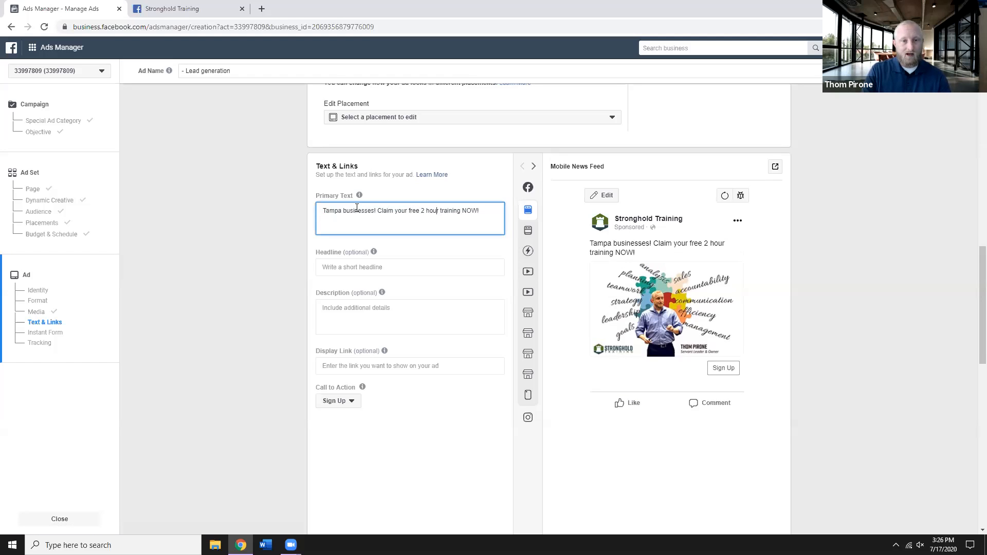
{"action": "type", "text": "leadershi"}
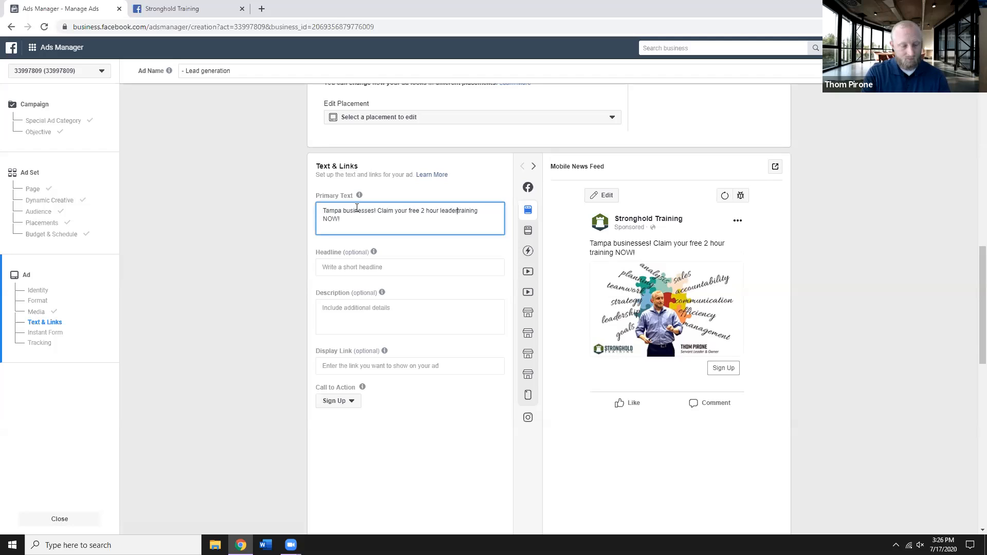
{"action": "type", "text": "p"}
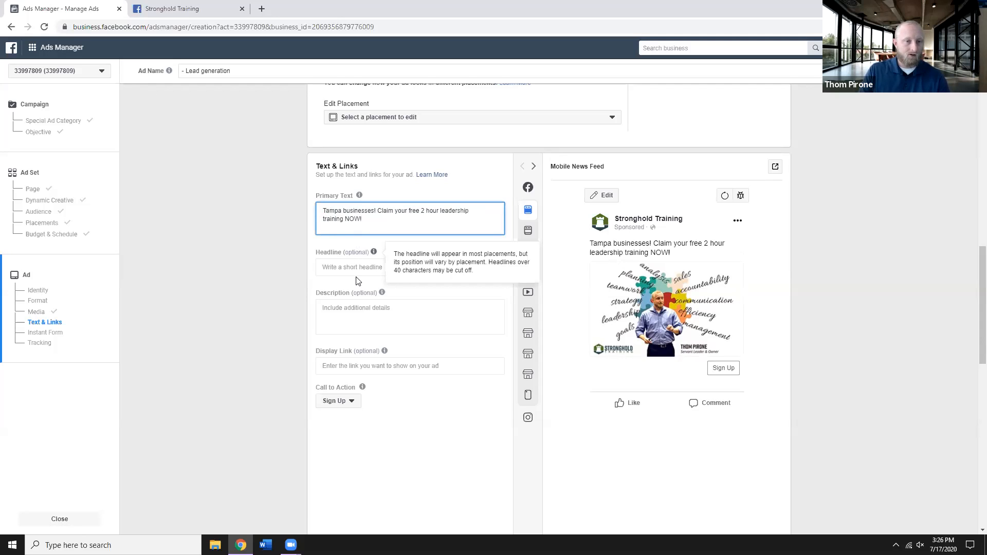
Step: Set the ad headline to "Free Leadership Training" and show the Desktop News Feed preview
{"action": "left_click", "coordinate": [362, 264]}
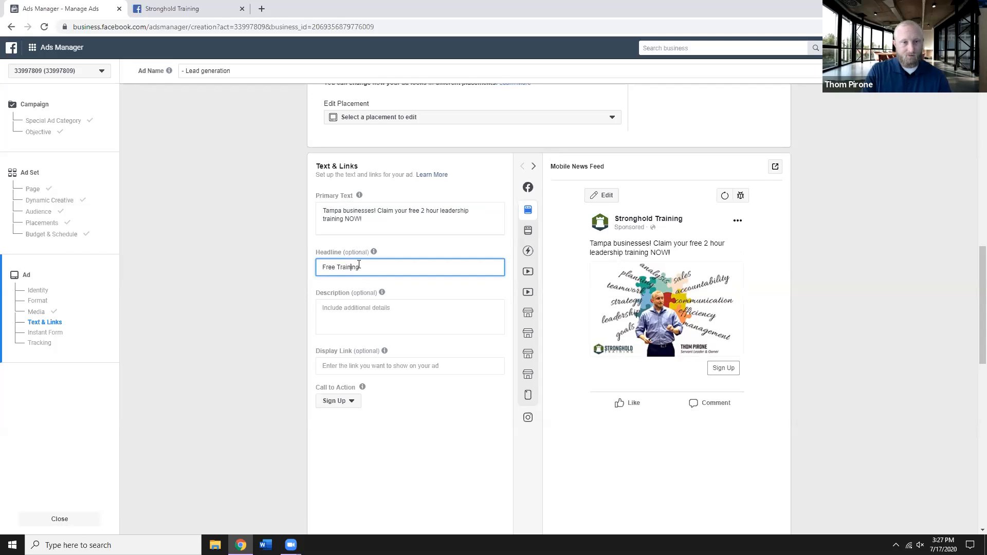
{"action": "type", "text": "Leader "}
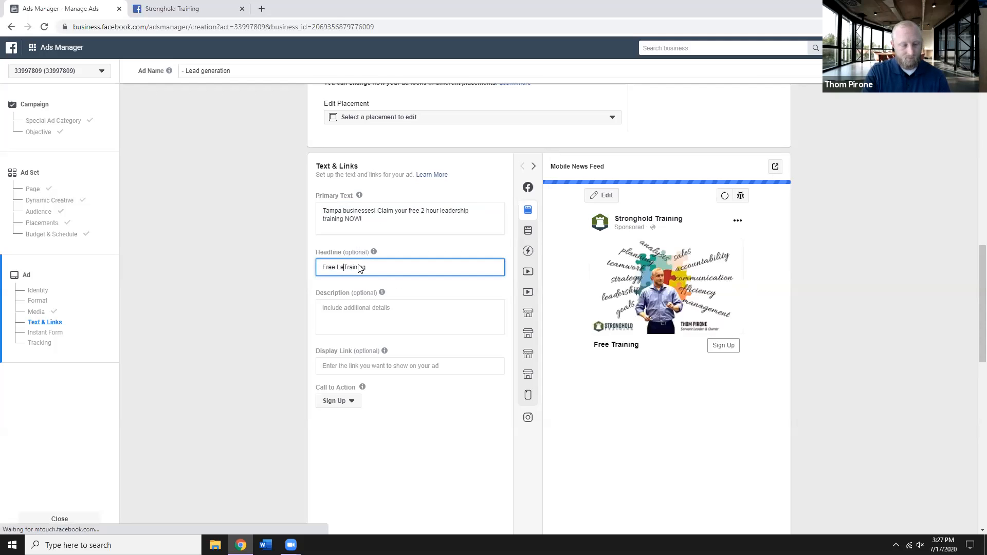
{"action": "type", "text": "ship"}
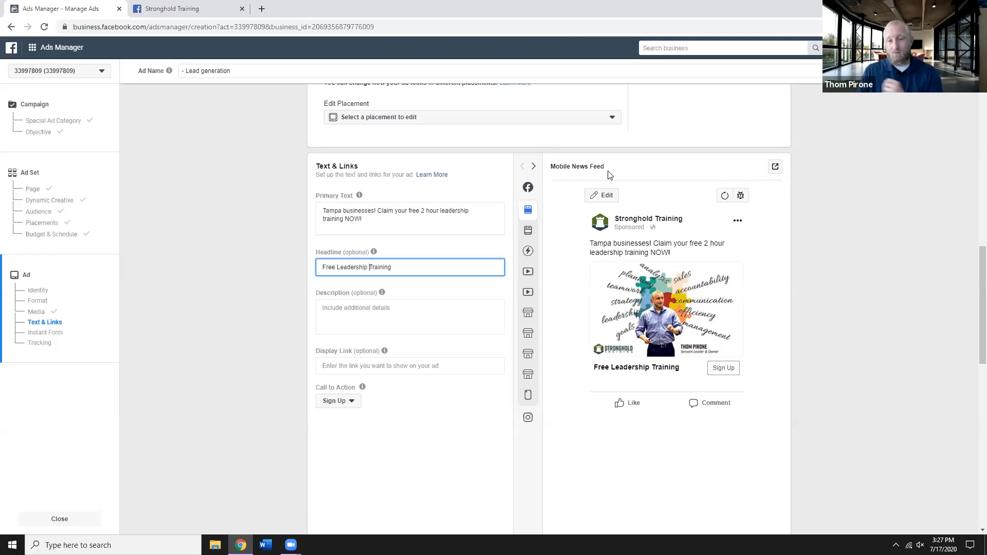
{"action": "left_click", "coordinate": [538, 238]}
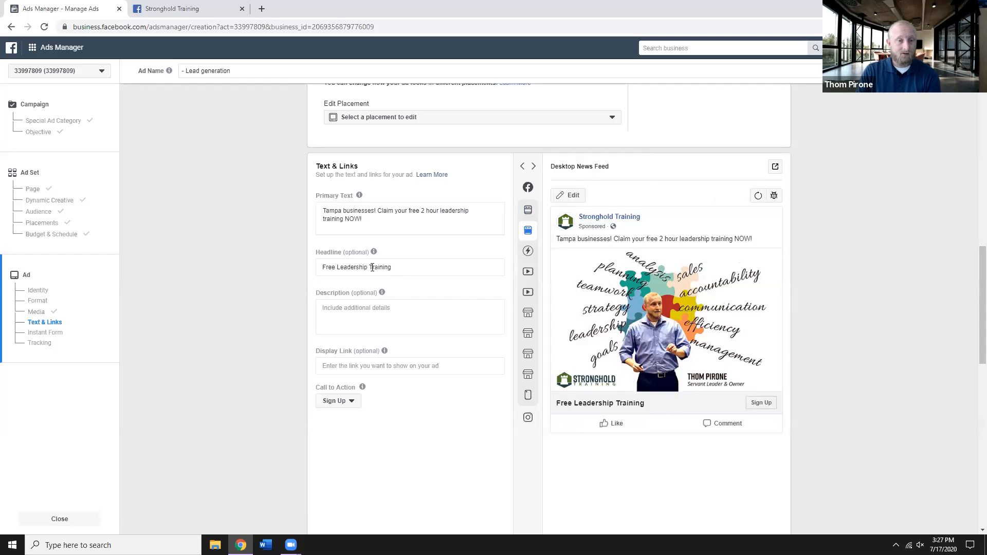
{"action": "left_click", "coordinate": [399, 313]}
{"action": "type", "text": "Top "}
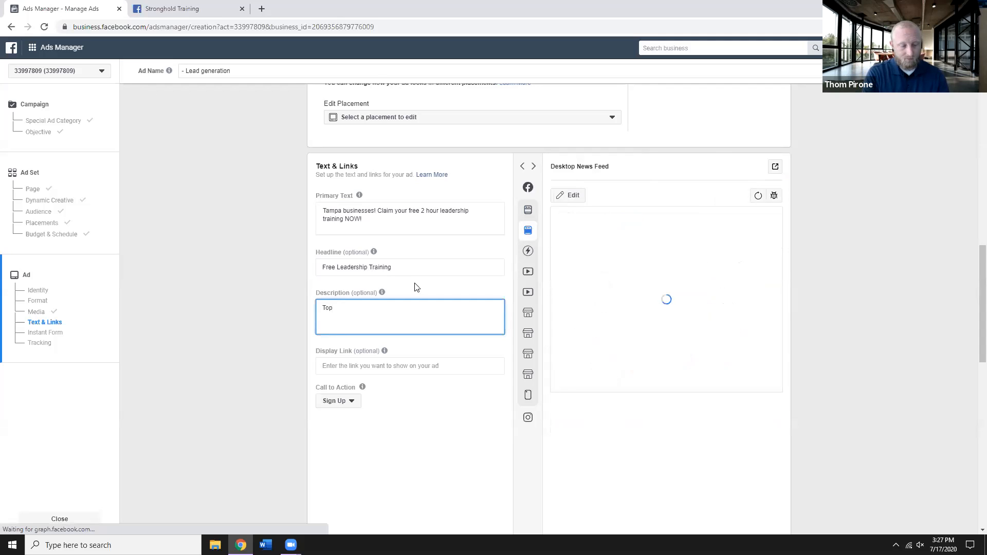
{"action": "type", "text": "training company offers"}
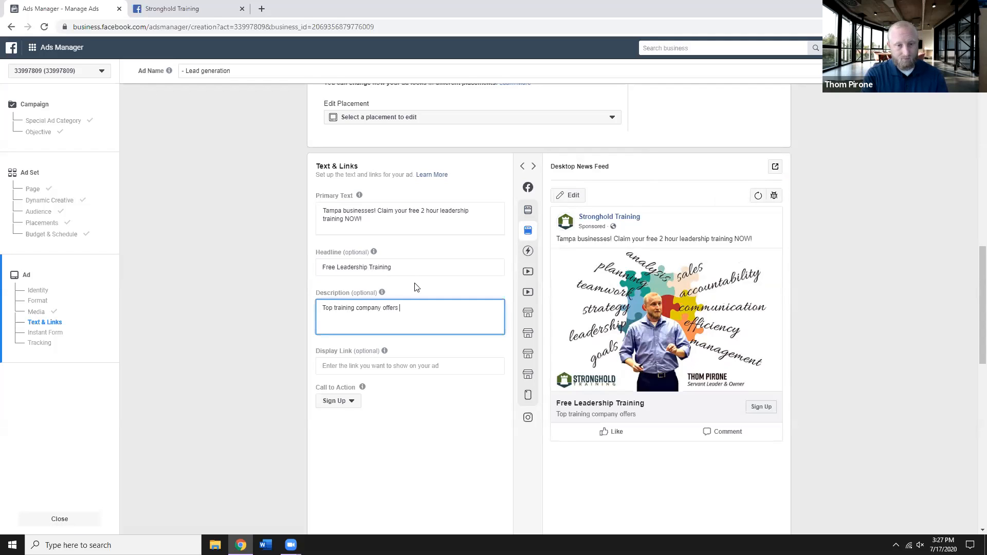
{"action": "key", "text": "BackSpace"}
{"action": "key", "text": "BackSpace"}
{"action": "key", "text": "BackSpace"}
{"action": "key", "text": "BackSpace"}
{"action": "key", "text": "BackSpace"}
{"action": "key", "text": "BackSpace"}
{"action": "key", "text": "BackSpace"}
{"action": "key", "text": "BackSpace"}
{"action": "key", "text": "BackSpace"}
{"action": "key", "text": "BackSpace"}
{"action": "key", "text": "BackSpace"}
{"action": "key", "text": "BackSpace"}
{"action": "key", "text": "BackSpace"}
{"action": "key", "text": "BackSpace"}
{"action": "key", "text": "BackSpace"}
{"action": "key", "text": "BackSpace"}
{"action": "key", "text": "BackSpace"}
{"action": "key", "text": "BackSpace"}
{"action": "key", "text": "BackSpace"}
{"action": "key", "text": "BackSpace"}
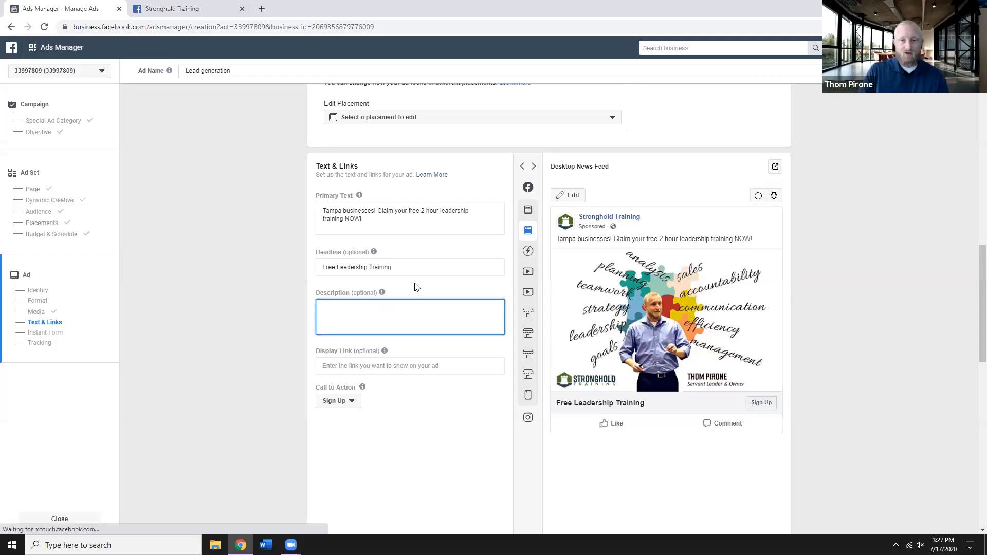
{"action": "left_click", "coordinate": [443, 296]}
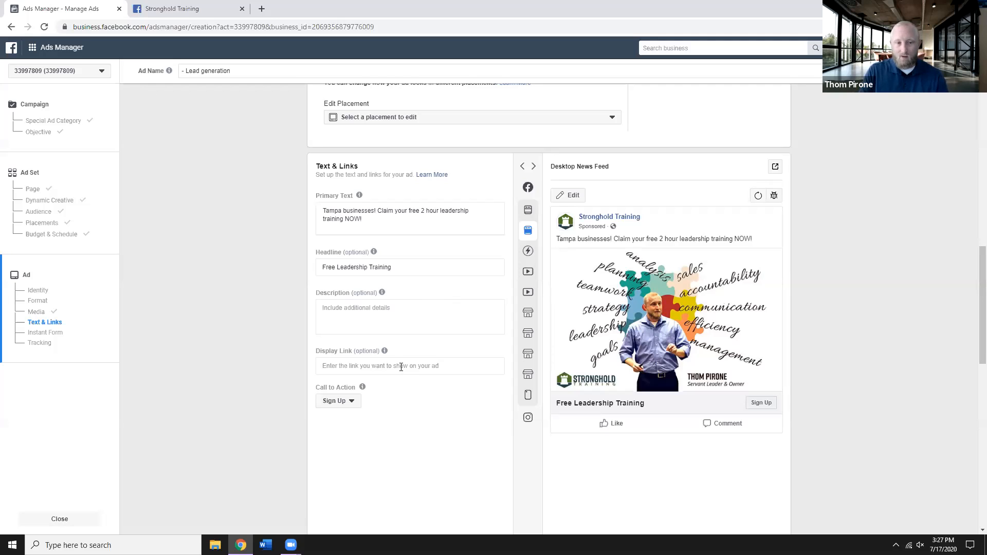
Step: Set the ad's call to action to Get Offer
{"action": "left_click", "coordinate": [347, 405]}
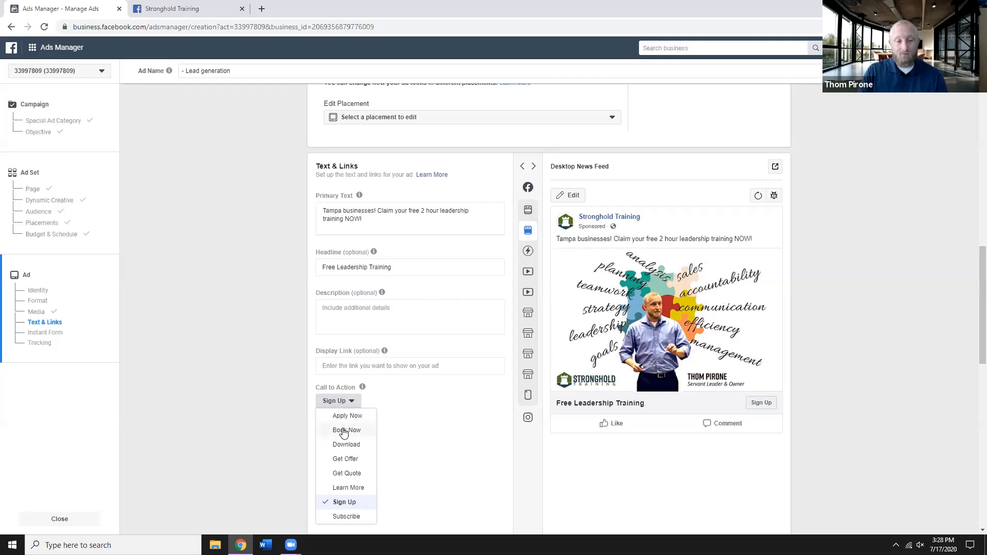
{"action": "left_click", "coordinate": [354, 460]}
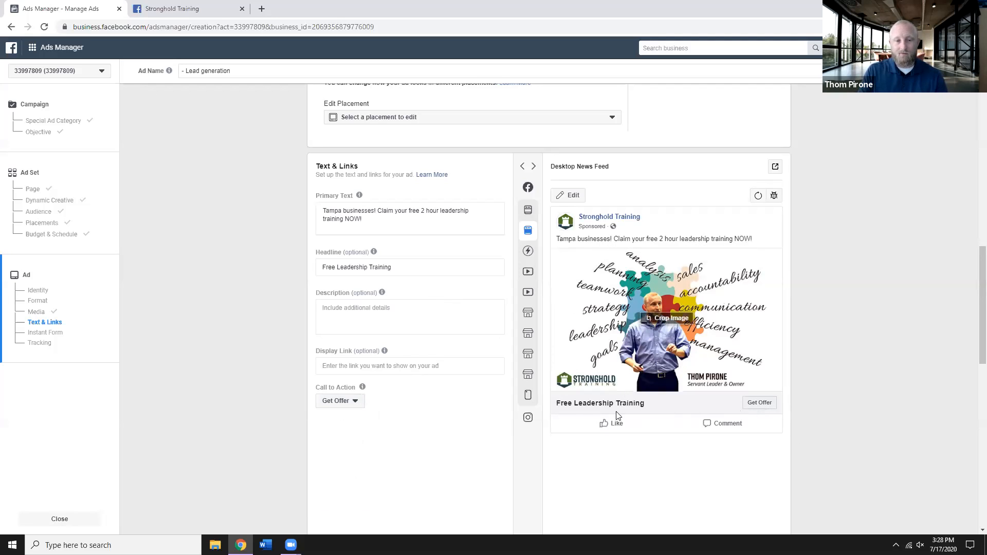
{"action": "left_click", "coordinate": [341, 407]}
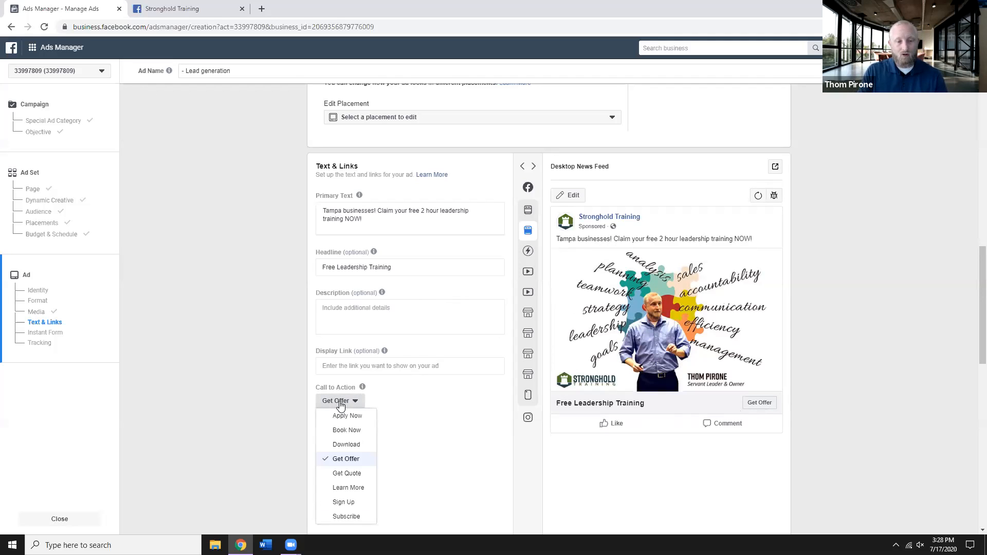
{"action": "left_click", "coordinate": [418, 410]}
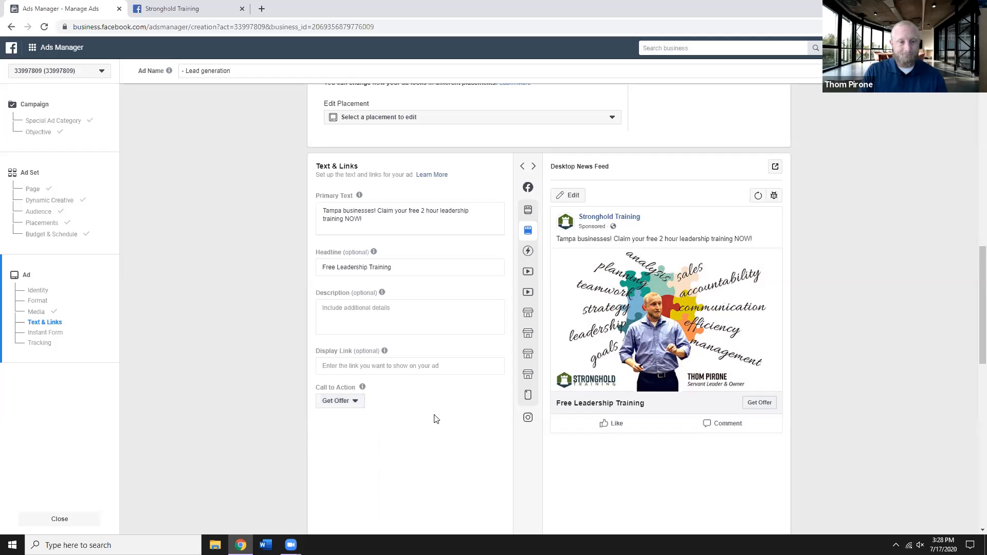
Step: Start creating a new instant form for the ad instead of using one of the existing forms
{"action": "scroll", "coordinate": [426, 397], "scroll_direction": "down", "scroll_amount": 6}
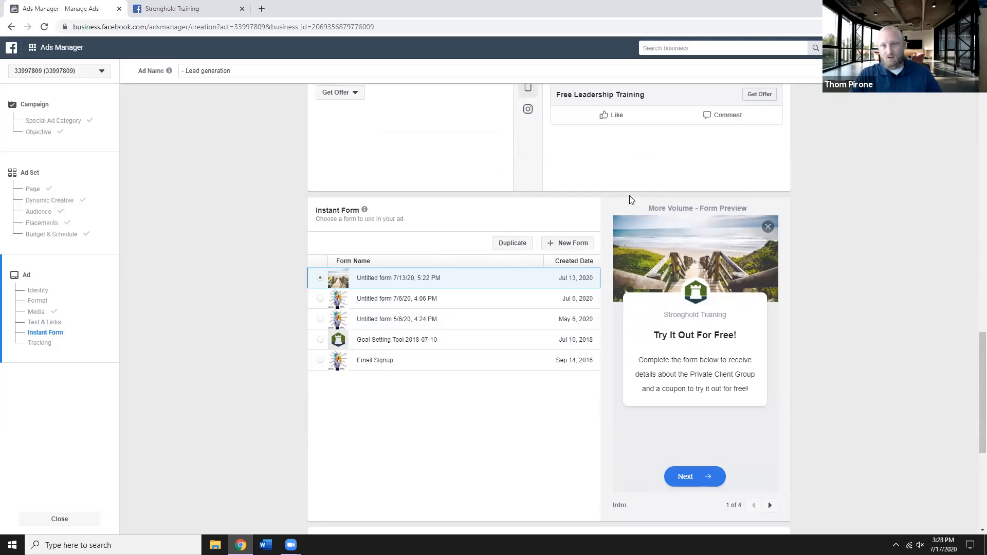
{"action": "scroll", "coordinate": [648, 185], "scroll_direction": "up", "scroll_amount": 1}
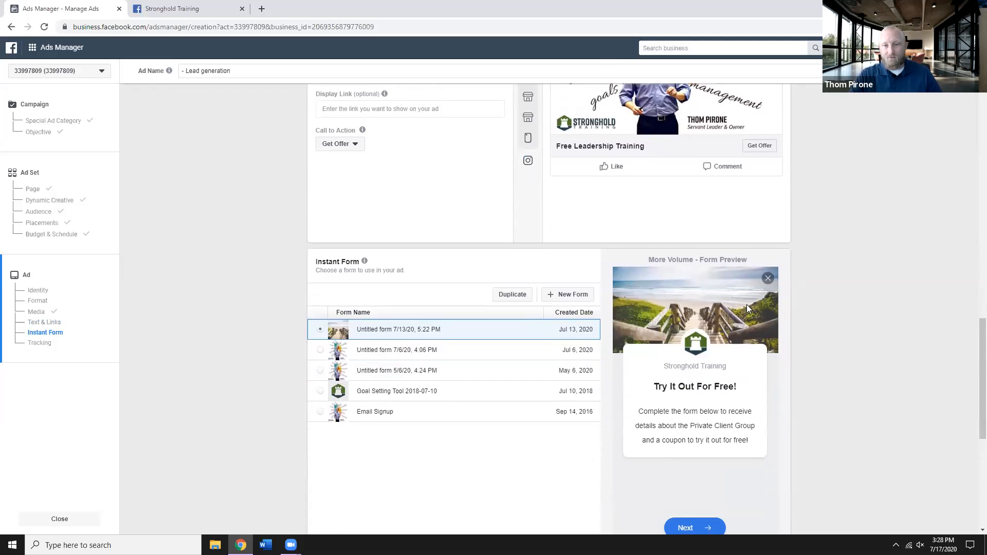
{"action": "scroll", "coordinate": [715, 345], "scroll_direction": "down", "scroll_amount": 2}
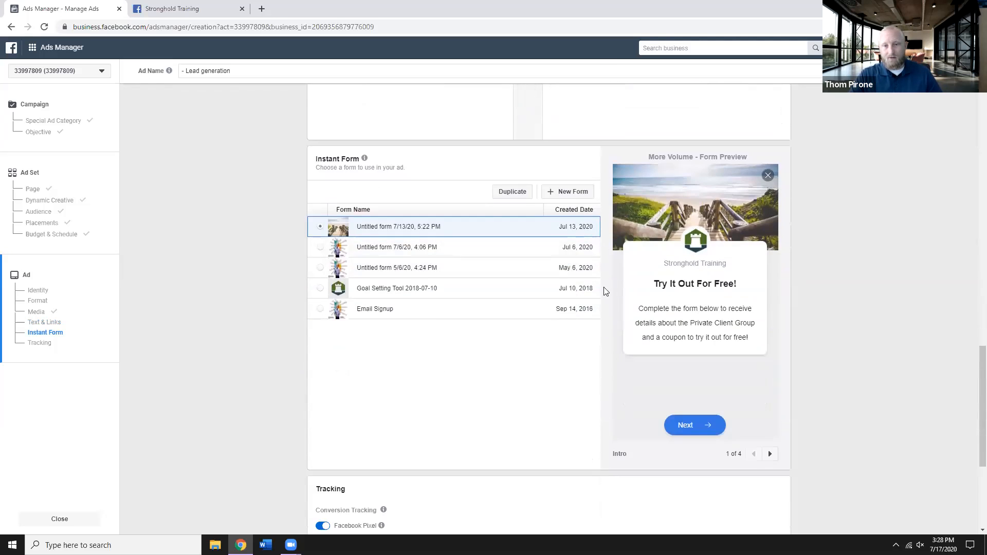
{"action": "scroll", "coordinate": [602, 295], "scroll_direction": "up", "scroll_amount": 2}
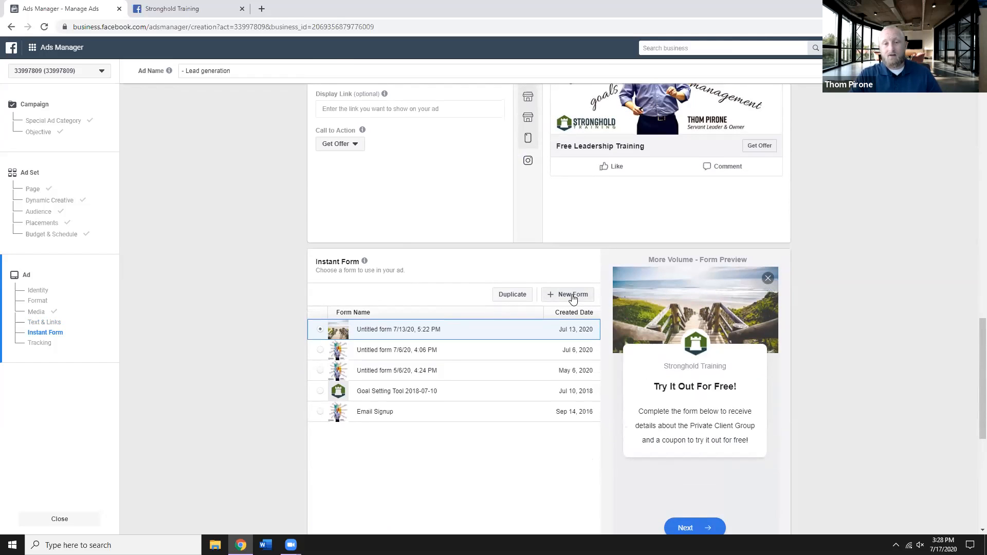
{"action": "left_click", "coordinate": [572, 296]}
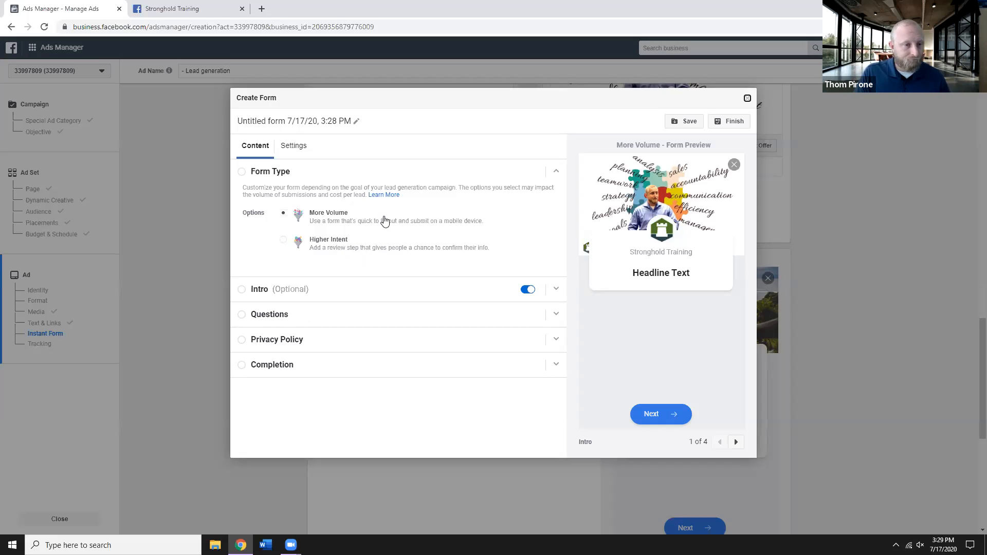
Step: Set the form's intro headline to "Choose the best leadership training for your team!"
{"action": "left_click", "coordinate": [299, 291]}
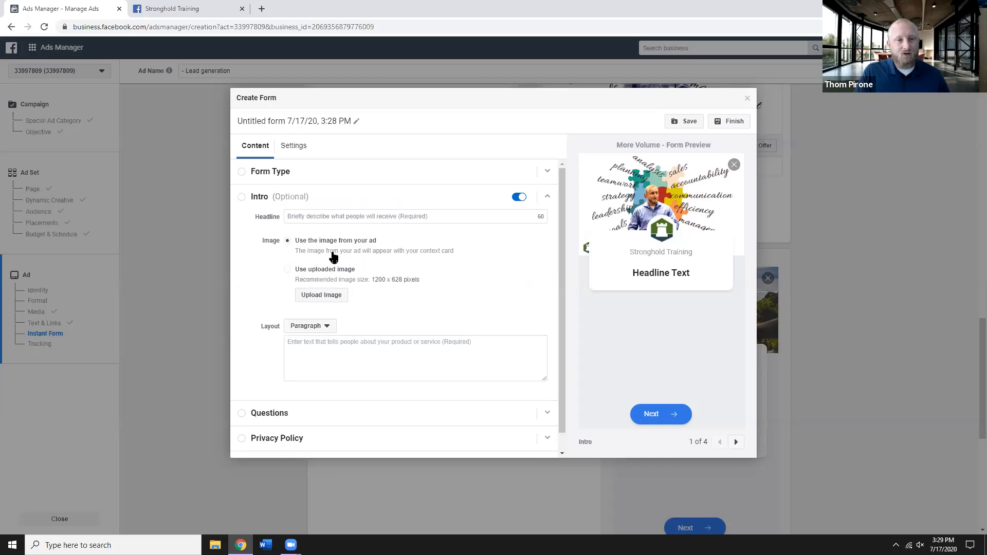
{"action": "left_click", "coordinate": [336, 217]}
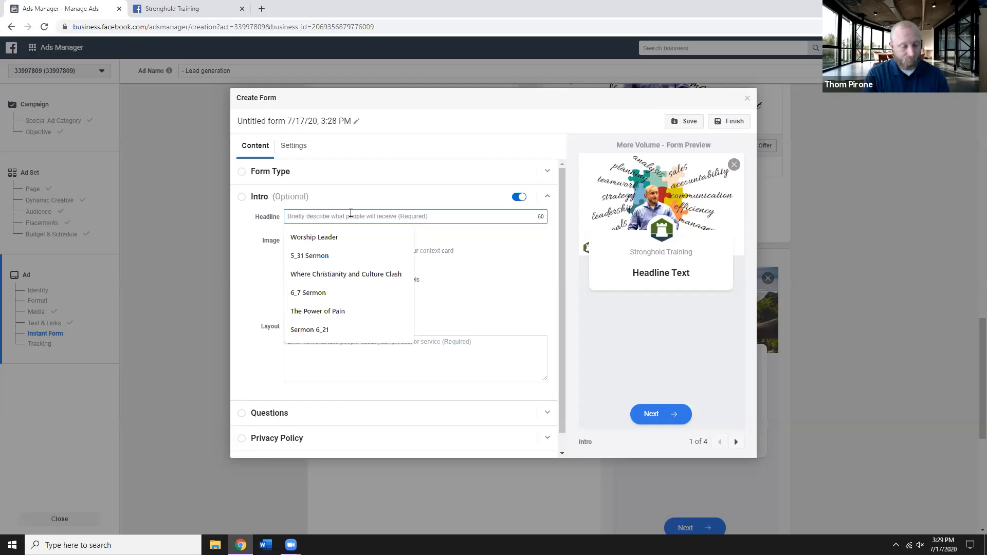
{"action": "type", "text": "Choose yo"}
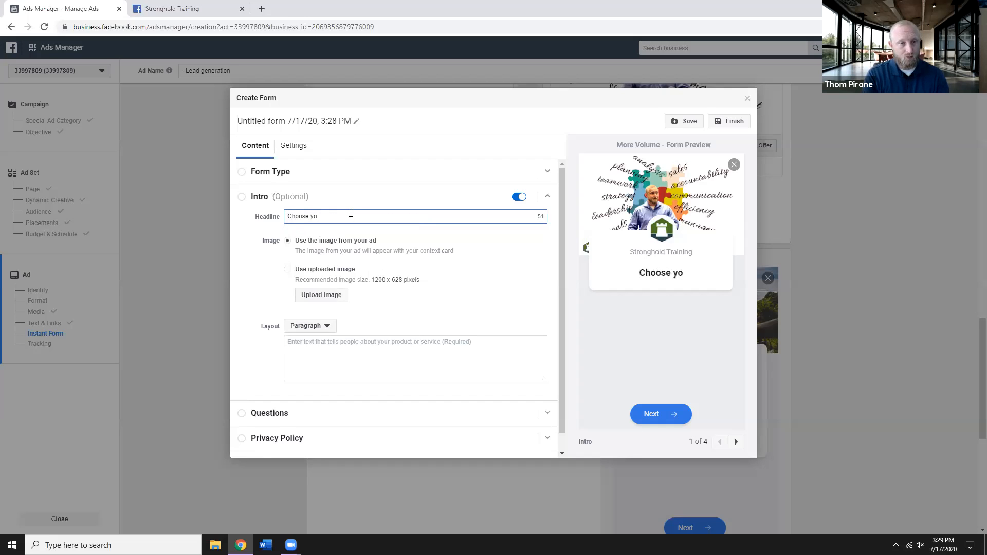
{"action": "key", "text": "BackSpace"}
{"action": "key", "text": "BackSpace"}
{"action": "type", "text": "t"}
{"action": "key", "text": "BackSpace"}
{"action": "type", "text": "the best lead"}
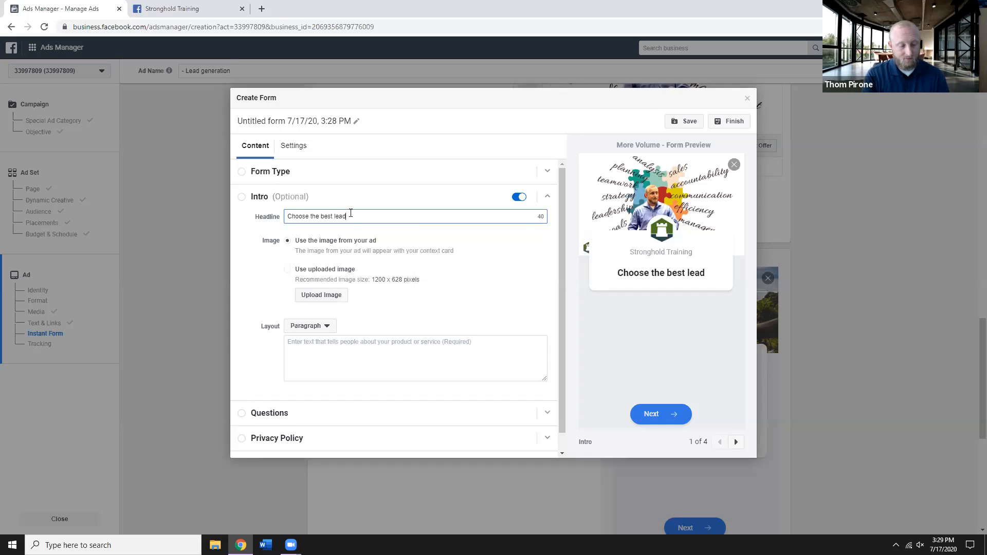
{"action": "type", "text": "ership traini"}
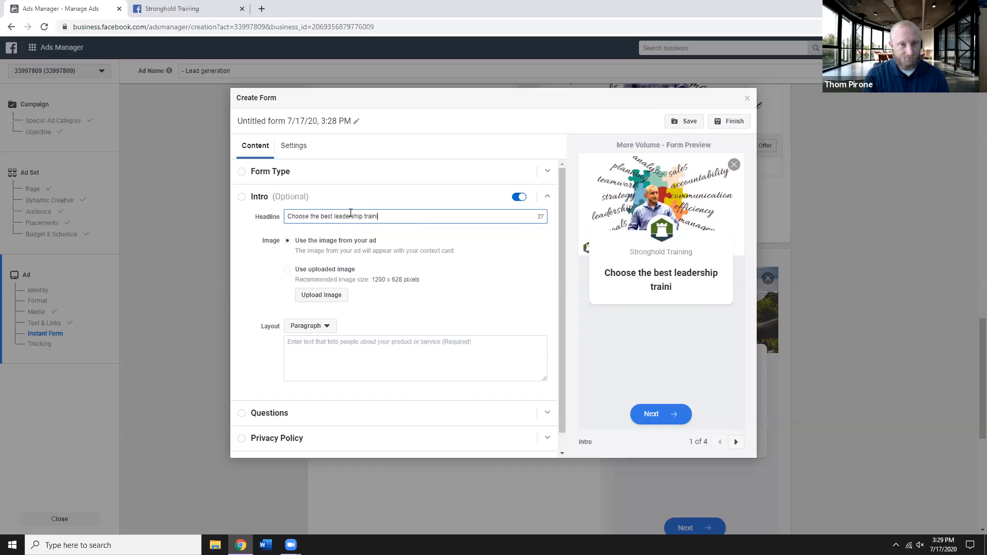
{"action": "type", "text": "ng for your te"}
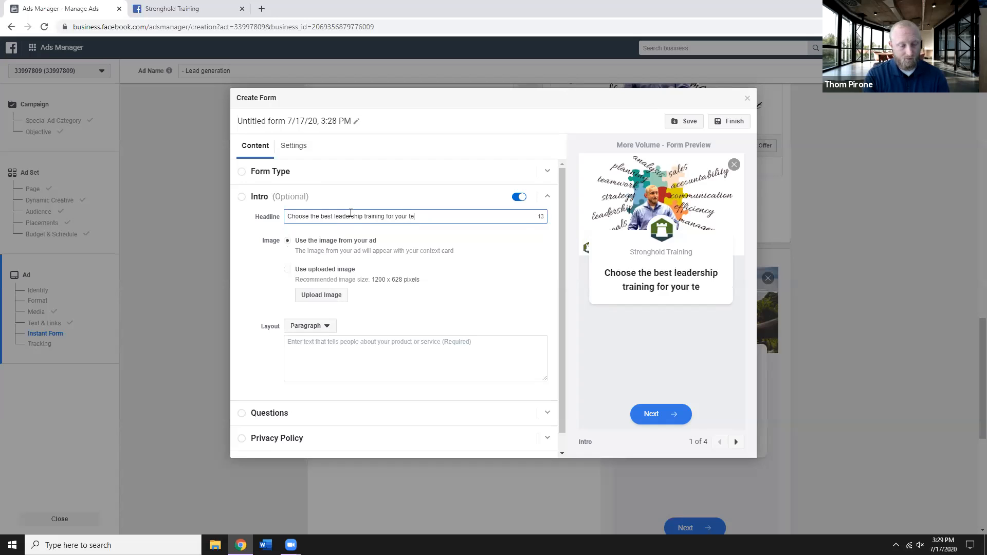
{"action": "type", "text": "am and we wi"}
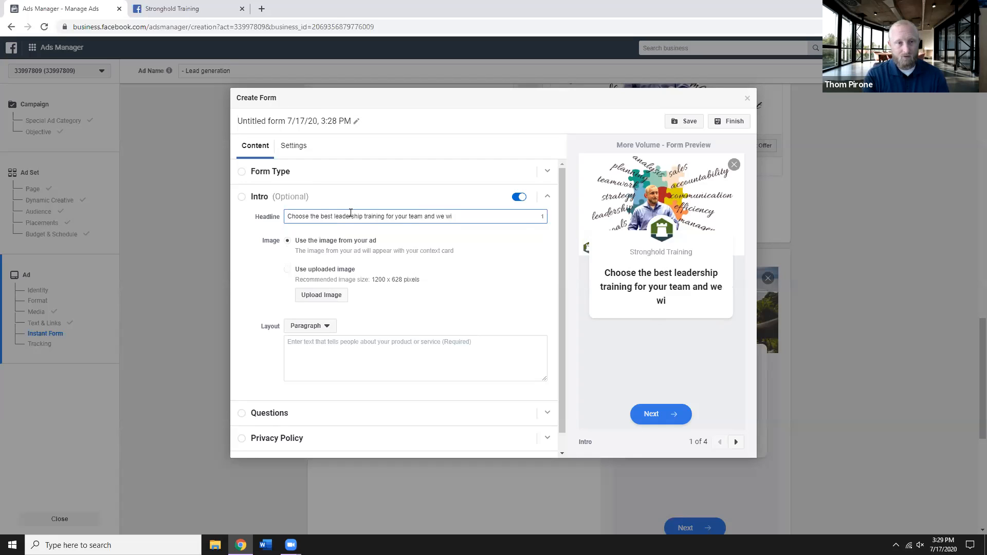
{"action": "key", "text": "BackSpace"}
{"action": "key", "text": "BackSpace"}
{"action": "key", "text": "BackSpace"}
{"action": "key", "text": "BackSpace"}
{"action": "key", "text": "BackSpace"}
{"action": "key", "text": "BackSpace"}
{"action": "key", "text": "BackSpace"}
{"action": "key", "text": "BackSpace"}
{"action": "key", "text": "BackSpace"}
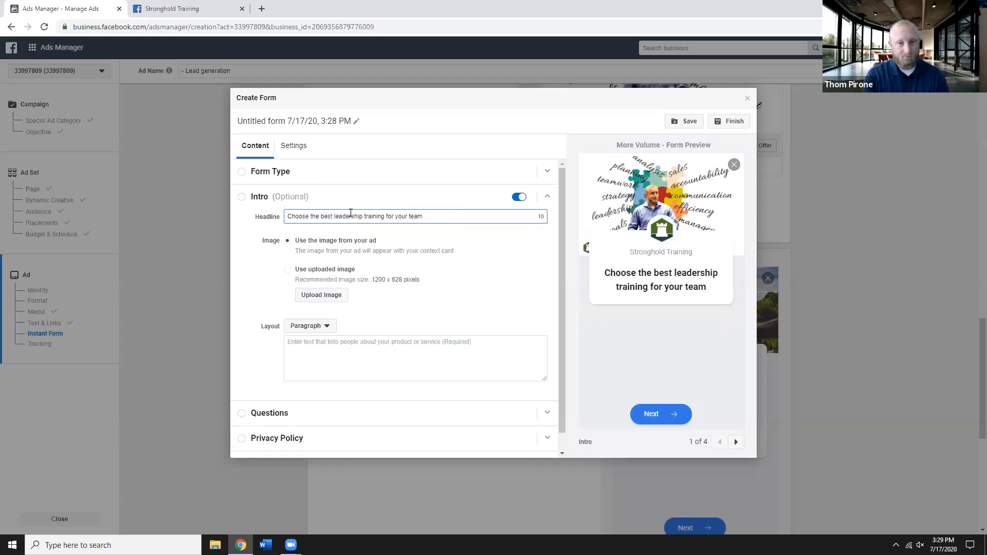
{"action": "type", "text": "!"}
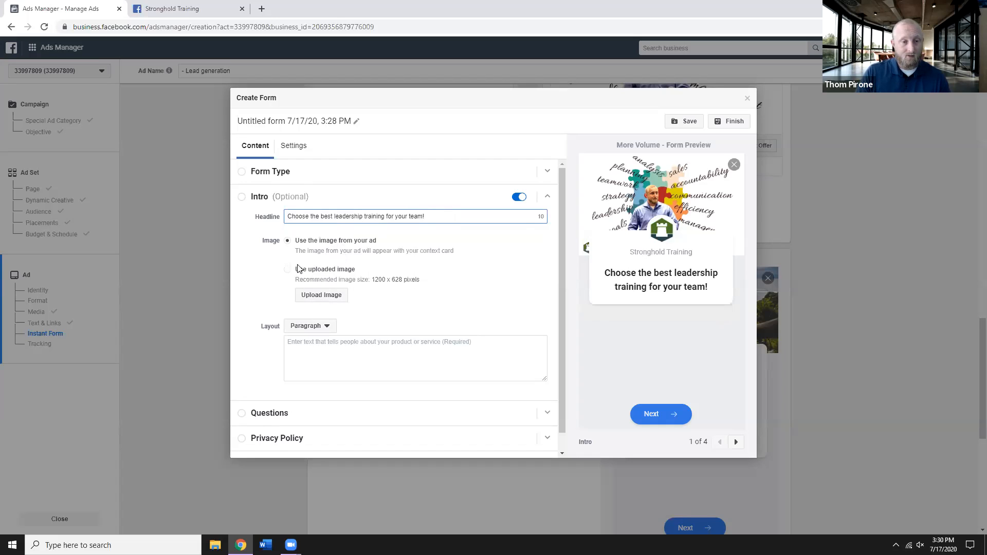
Step: Switch the intro layout to Bullets and enter "Free 2 hour training" and "Live in person or remote" as the first two bullets
{"action": "scroll", "coordinate": [378, 280], "scroll_direction": "down", "scroll_amount": 1}
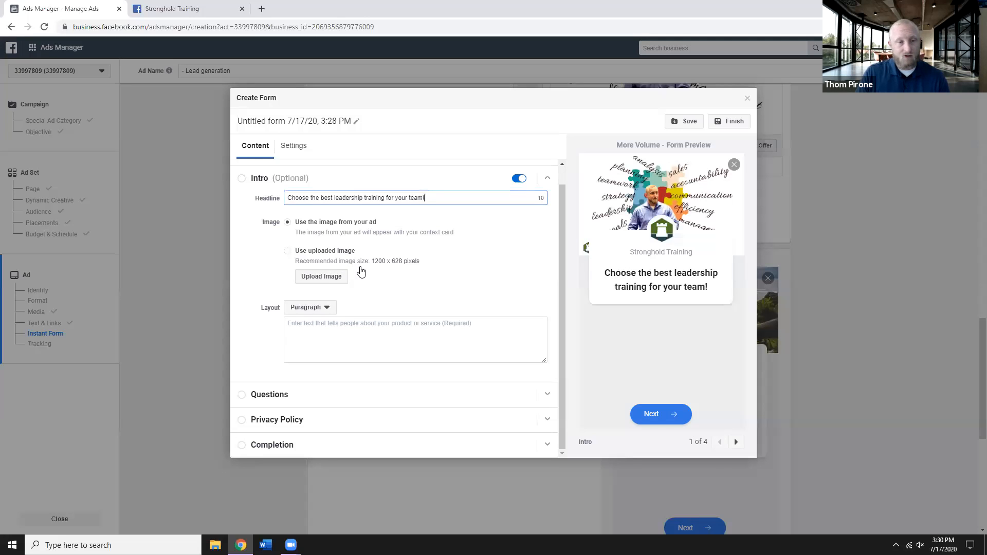
{"action": "left_click", "coordinate": [329, 308]}
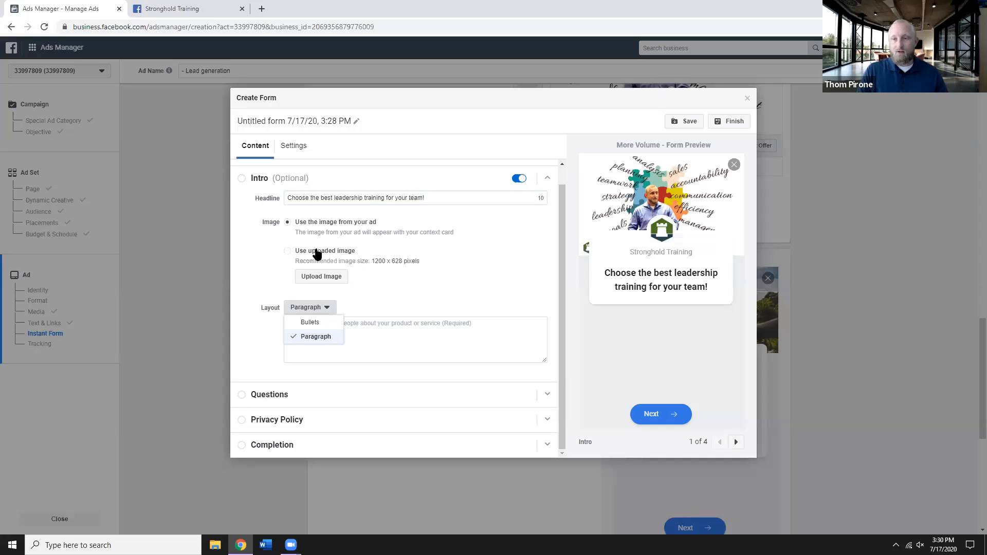
{"action": "left_click", "coordinate": [323, 322]}
{"action": "left_click", "coordinate": [403, 324]}
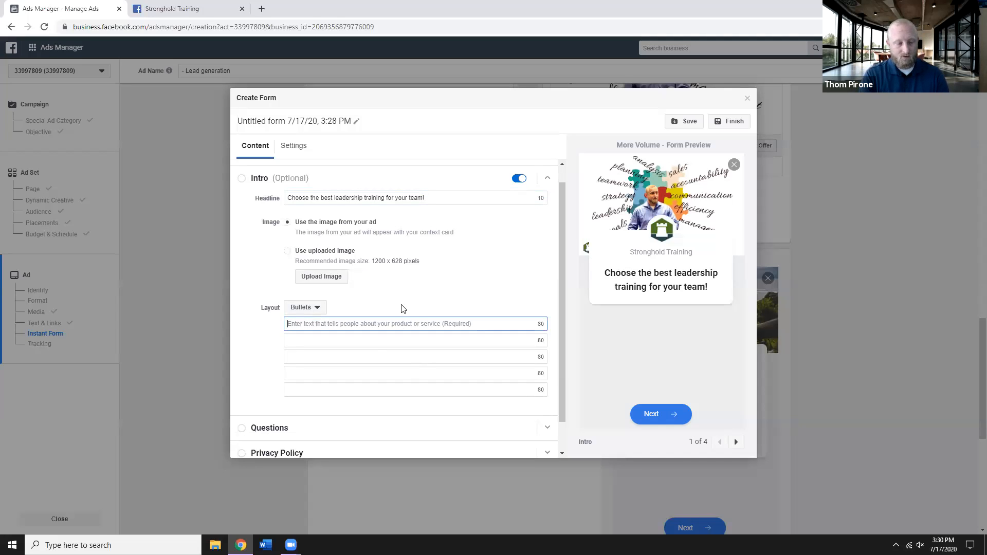
{"action": "type", "text": "Free 2 ho"}
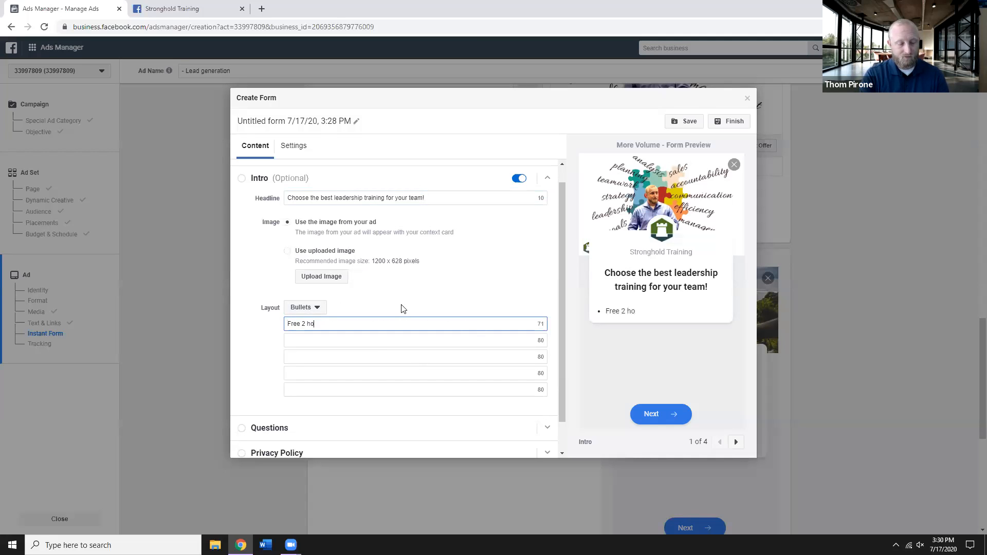
{"action": "type", "text": "ur training"}
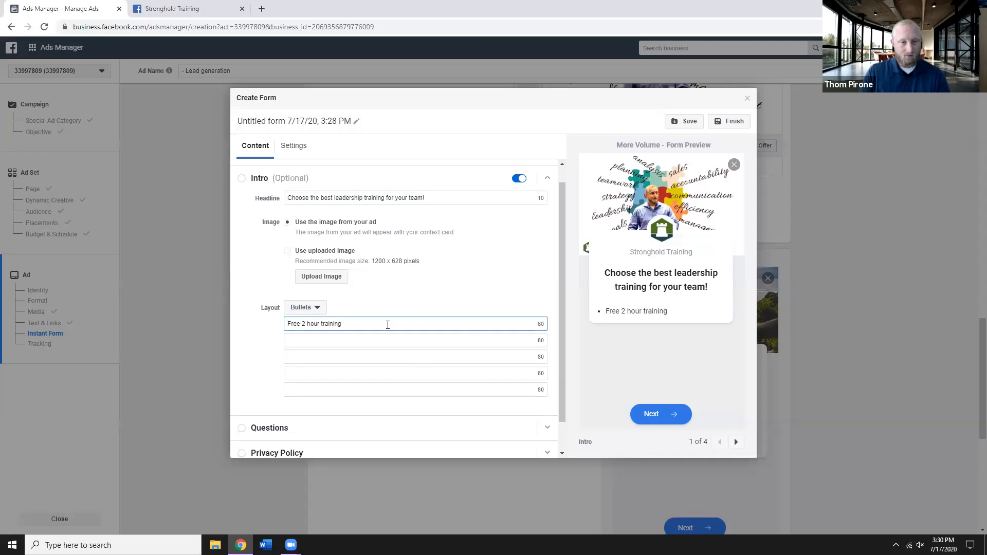
{"action": "left_click", "coordinate": [394, 339]}
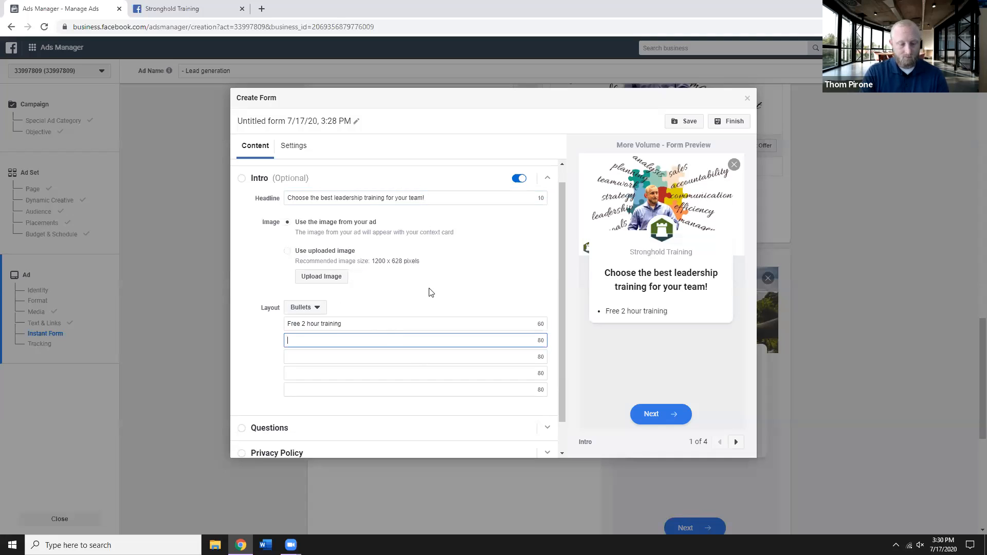
{"action": "type", "text": "Live oin "}
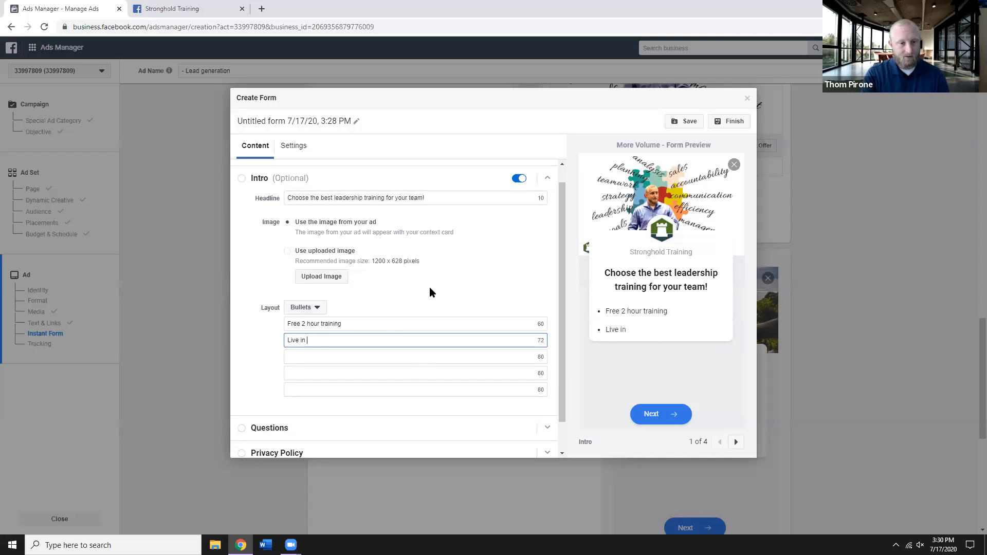
{"action": "type", "text": "person or remote"}
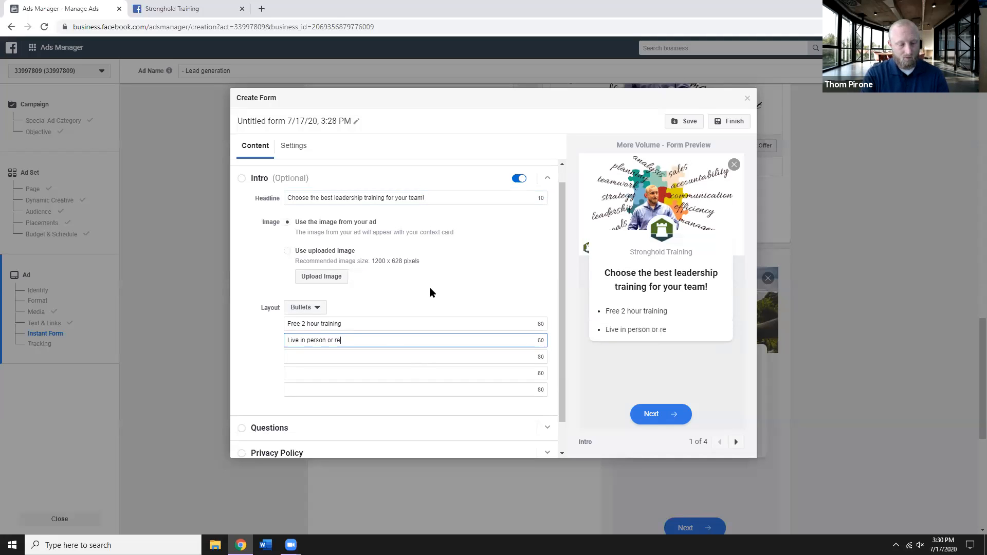
Step: Enter "Bring as many people as you like" and "You will choose the topic from our list of popular sessions" as the third and fourth bullets
{"action": "left_click", "coordinate": [439, 355]}
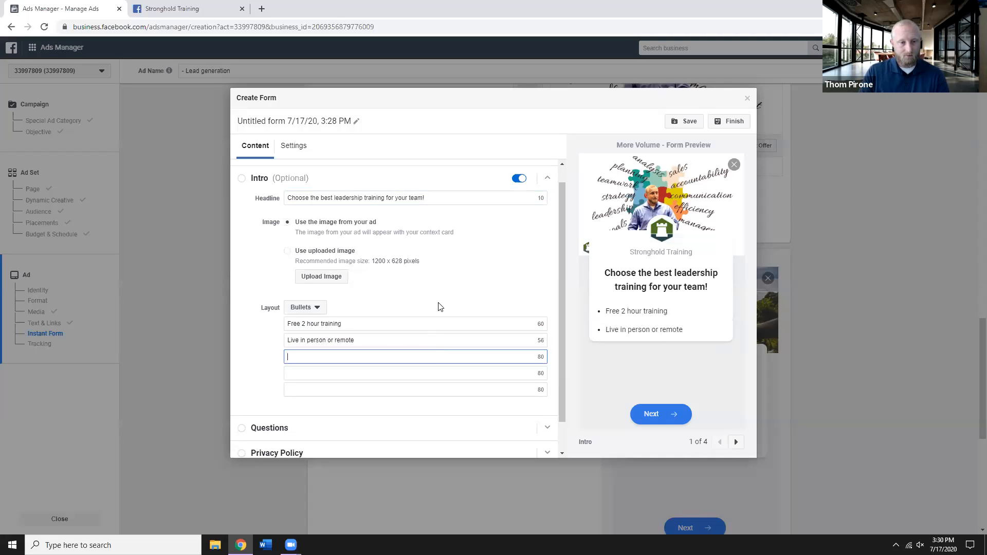
{"action": "type", "text": "Bring as man"}
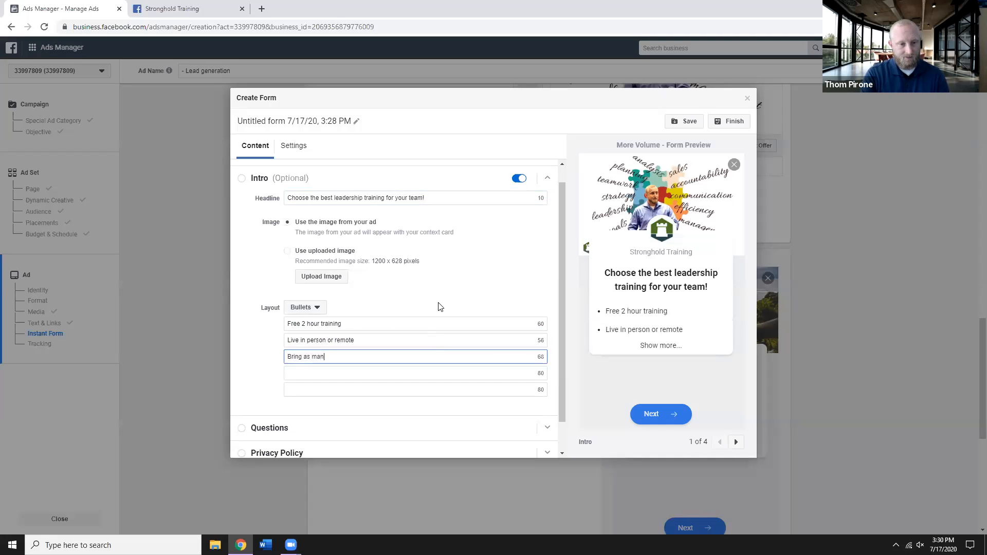
{"action": "type", "text": "y people as you like"}
{"action": "left_click", "coordinate": [437, 373]}
{"action": "type", "text": "You will choose the topic from our list of"}
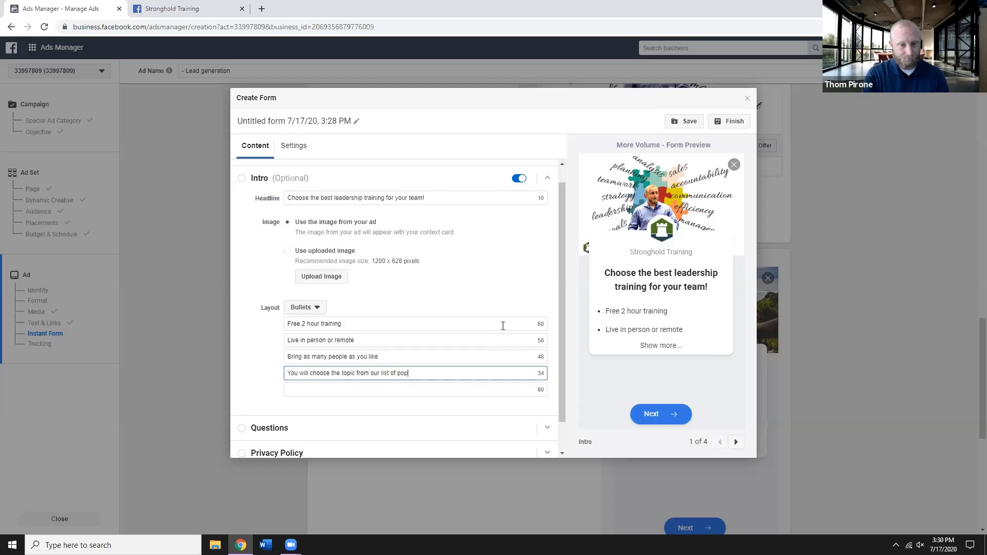
{"action": "type", "text": "popular sessions"}
Step: Enter "You will choose the time and date" as the fifth bullet of the intro
{"action": "left_click", "coordinate": [467, 391]}
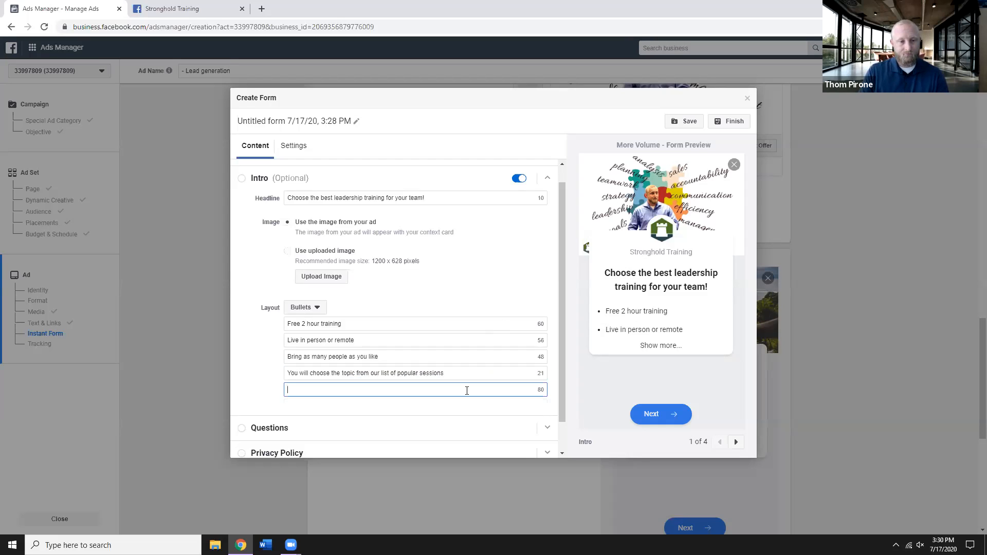
{"action": "type", "text": "You wi"}
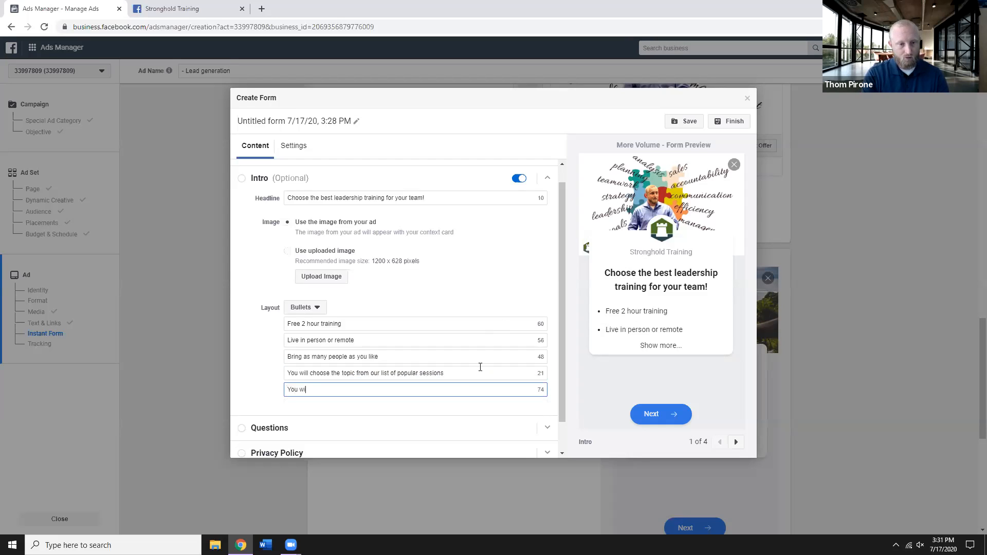
{"action": "type", "text": "ll choose the time and date"}
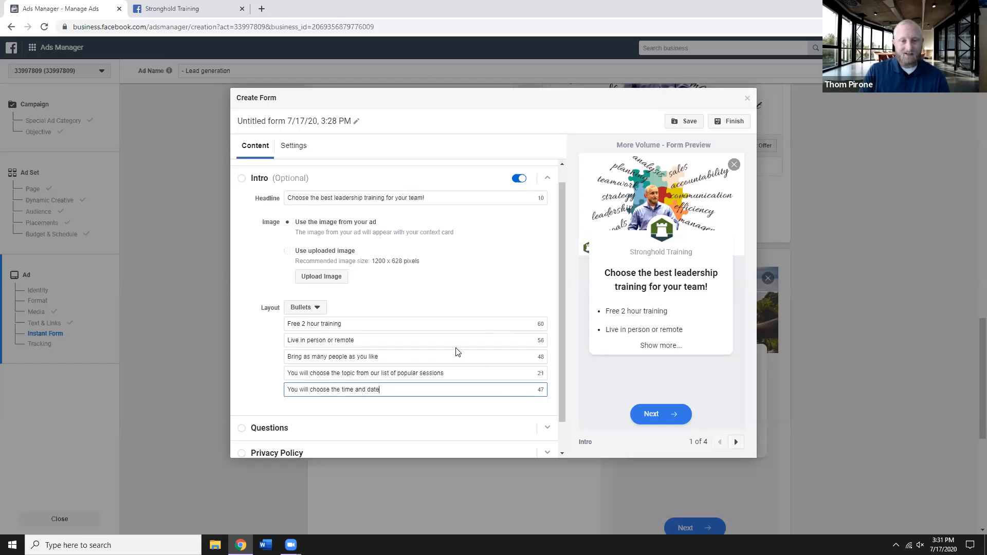
Step: Add a Company name question from the work information category to the form's prefill questions
{"action": "scroll", "coordinate": [458, 350], "scroll_direction": "down", "scroll_amount": 1}
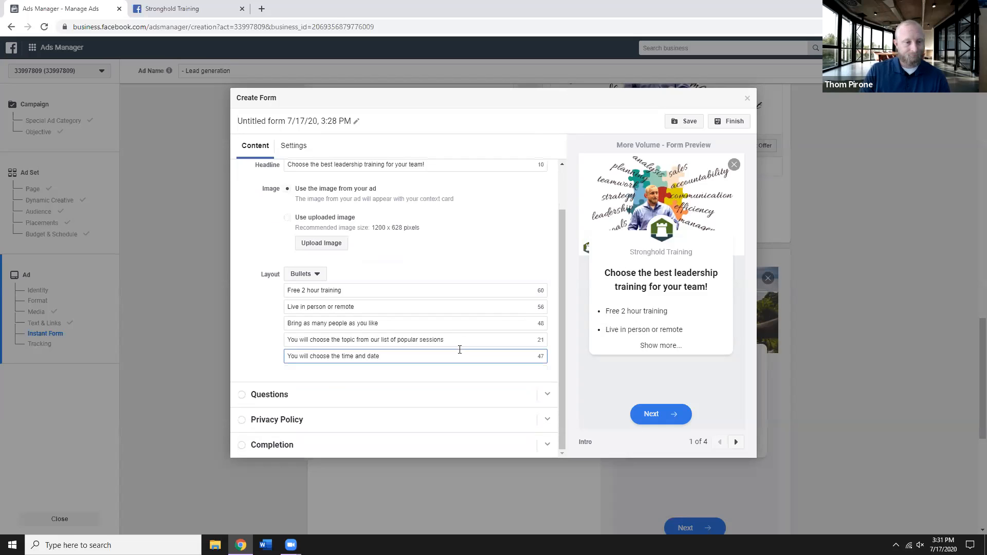
{"action": "left_click", "coordinate": [282, 396]}
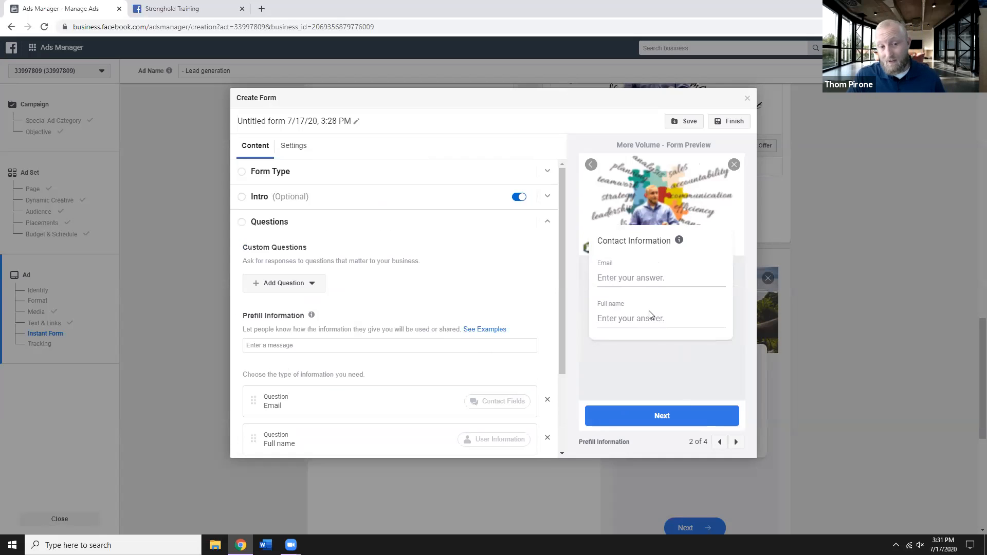
{"action": "mouse_move", "coordinate": [311, 315]}
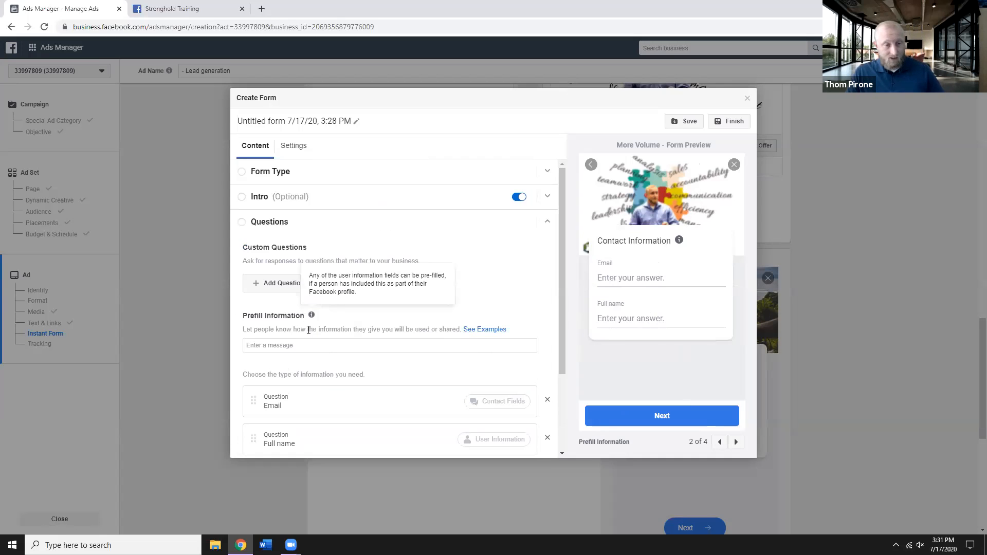
{"action": "scroll", "coordinate": [347, 370], "scroll_direction": "down", "scroll_amount": 2}
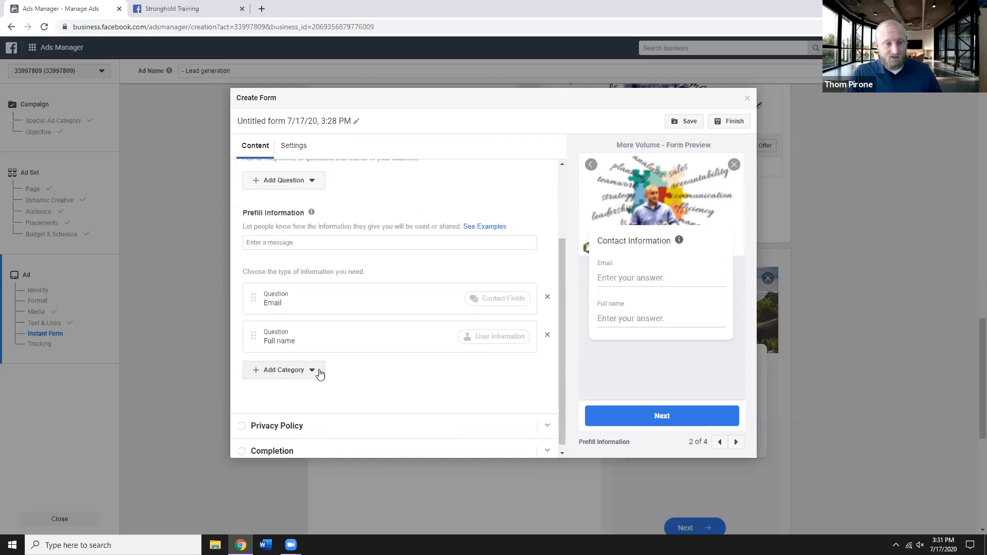
{"action": "left_click", "coordinate": [319, 372]}
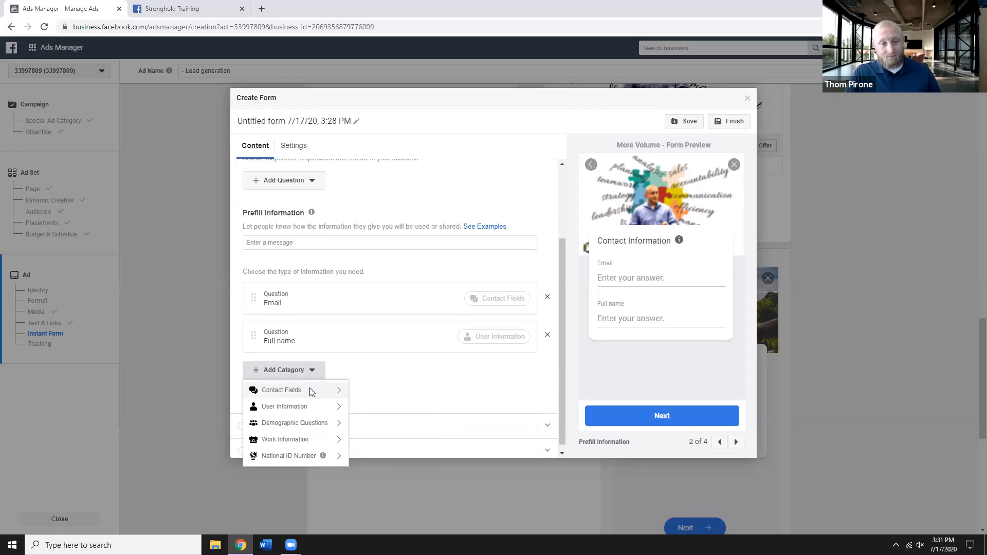
{"action": "mouse_move", "coordinate": [307, 394]}
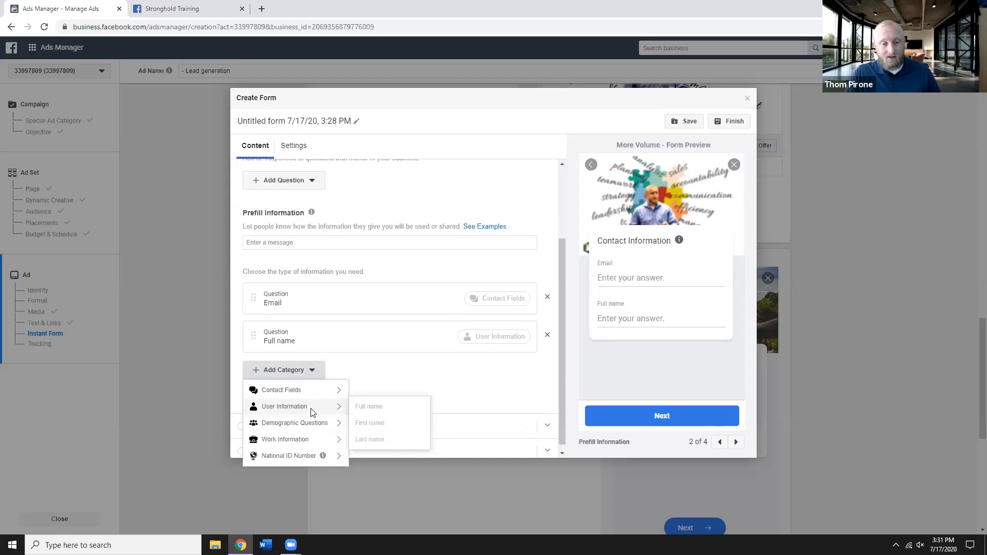
{"action": "mouse_move", "coordinate": [328, 443]}
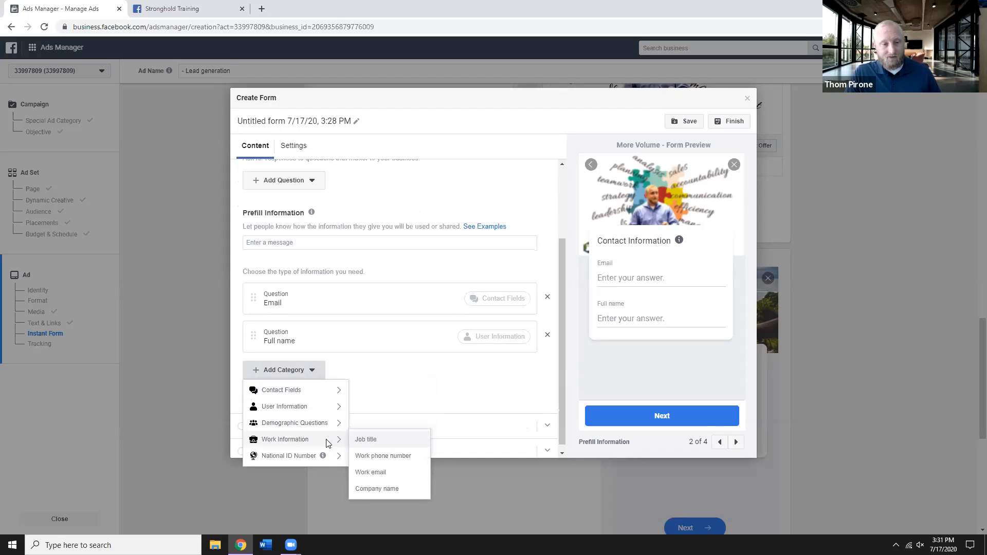
{"action": "left_click", "coordinate": [403, 488]}
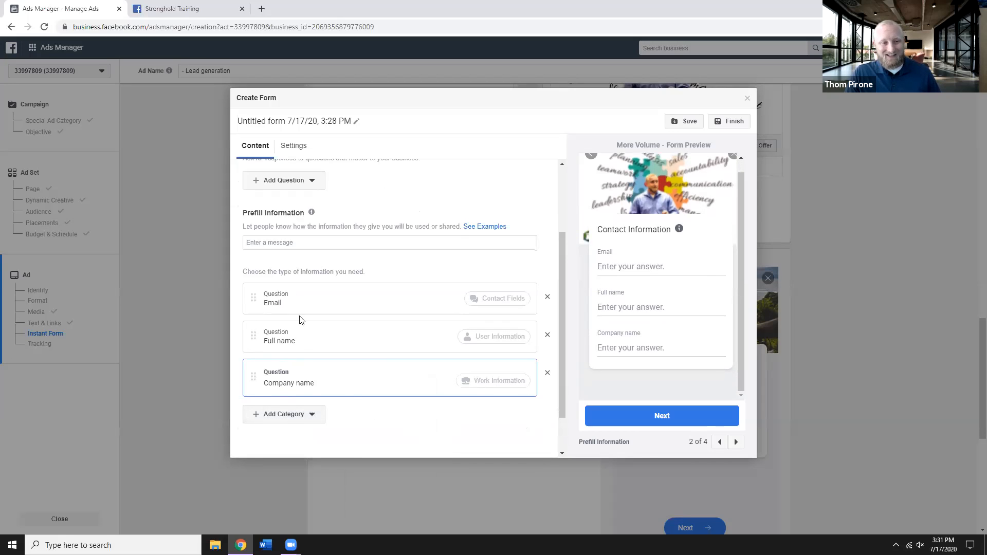
Step: Add Work email and Job title questions to the form's prefill information
{"action": "left_click", "coordinate": [315, 415]}
{"action": "mouse_move", "coordinate": [315, 478]}
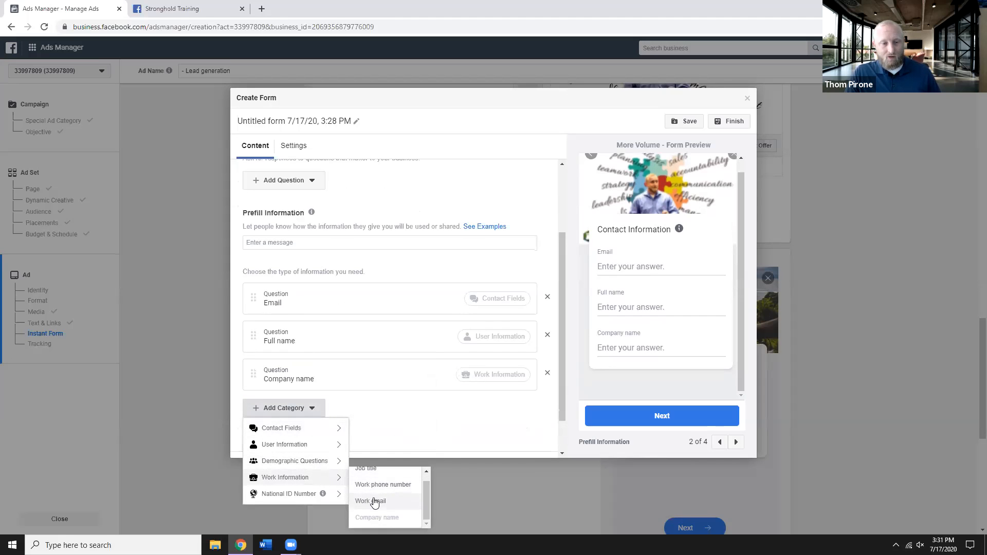
{"action": "left_click", "coordinate": [374, 501]}
{"action": "scroll", "coordinate": [345, 396], "scroll_direction": "down", "scroll_amount": 2}
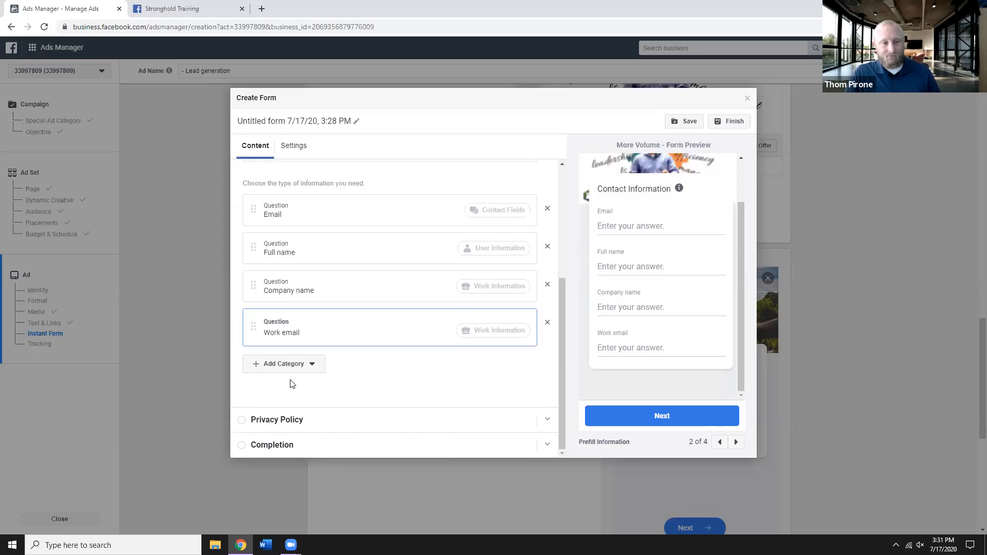
{"action": "left_click", "coordinate": [294, 363]}
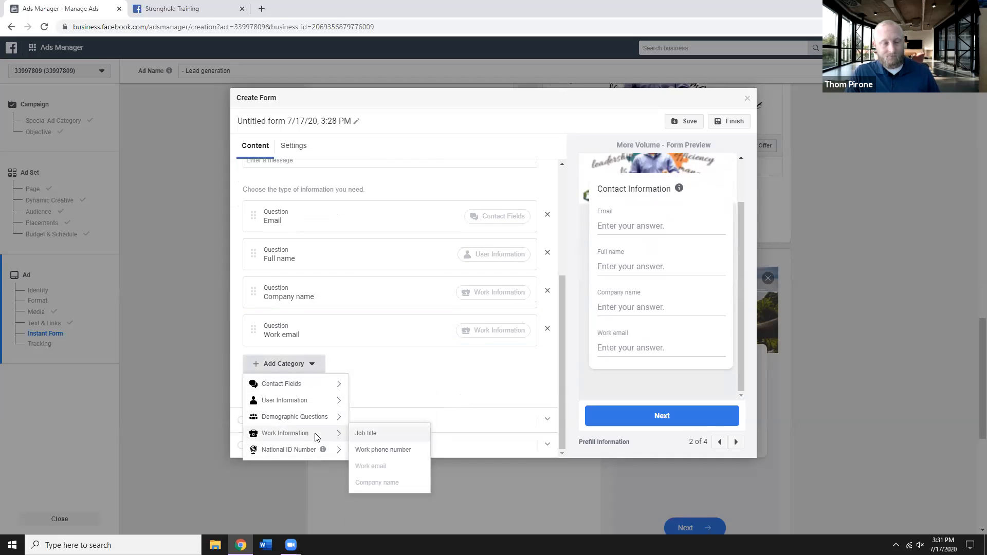
{"action": "left_click", "coordinate": [360, 437]}
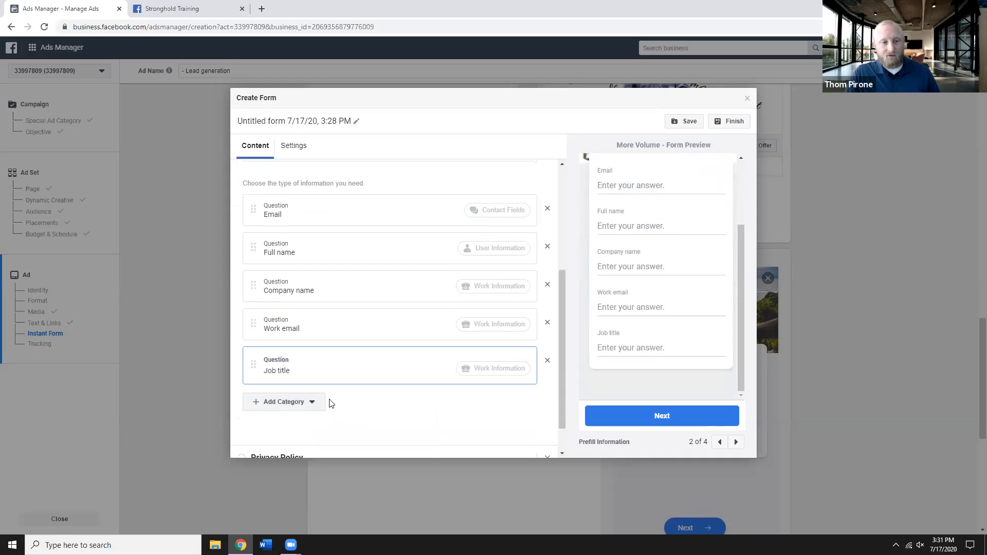
Step: Add a Phone number question from the contact fields to the prefill information and dismiss the tip about adding too many questions
{"action": "left_click", "coordinate": [282, 404]}
{"action": "mouse_move", "coordinate": [305, 435]}
{"action": "mouse_move", "coordinate": [306, 417]}
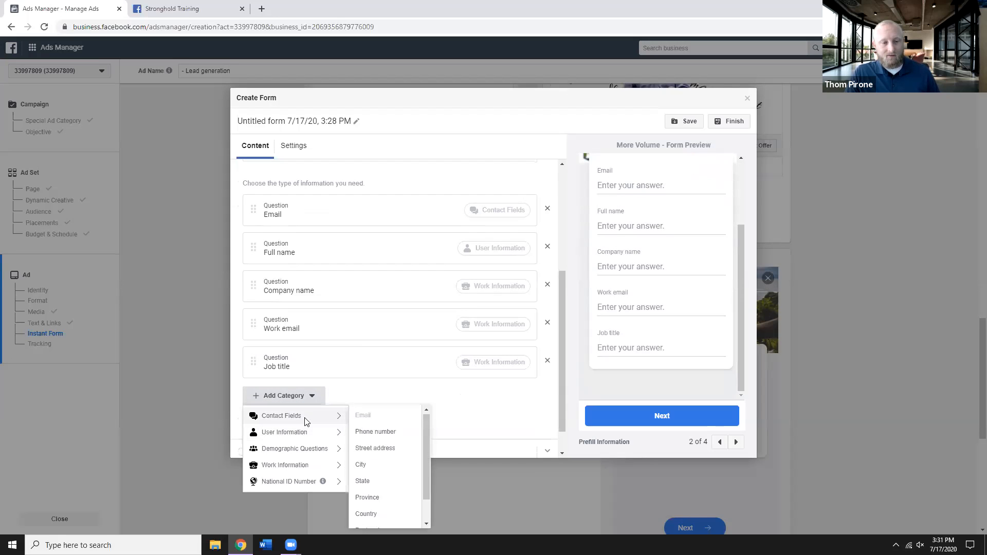
{"action": "left_click", "coordinate": [376, 435]}
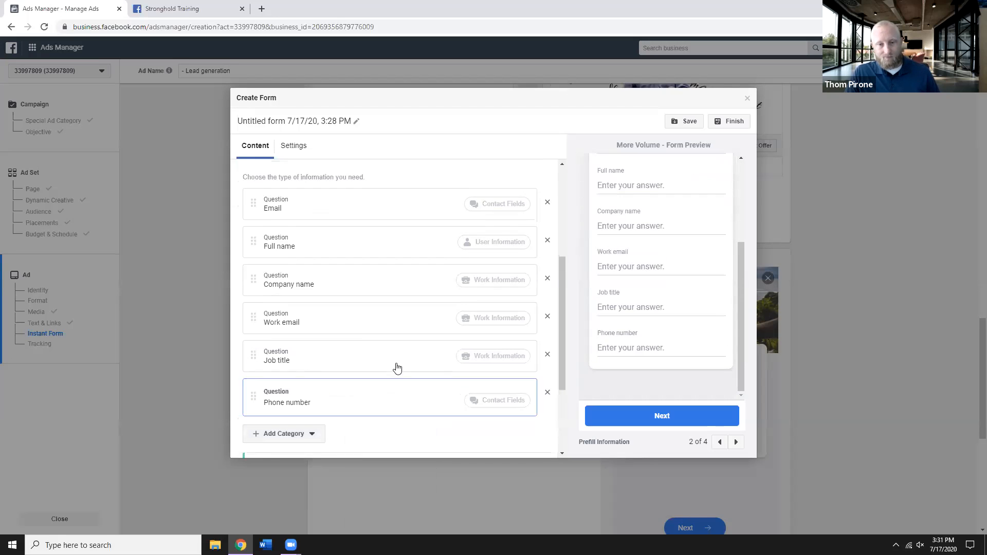
{"action": "scroll", "coordinate": [396, 369], "scroll_direction": "down", "scroll_amount": 2}
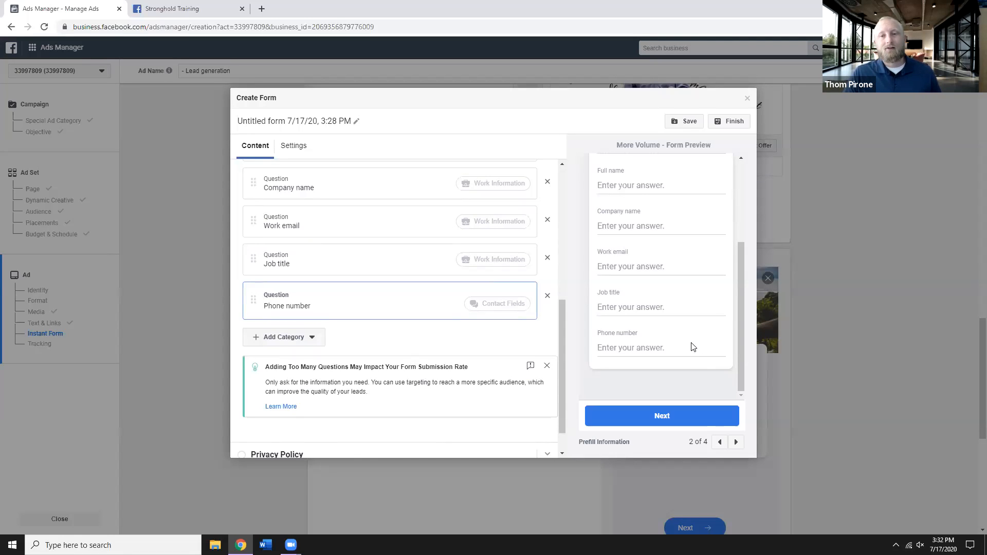
{"action": "scroll", "coordinate": [690, 347], "scroll_direction": "up", "scroll_amount": 3}
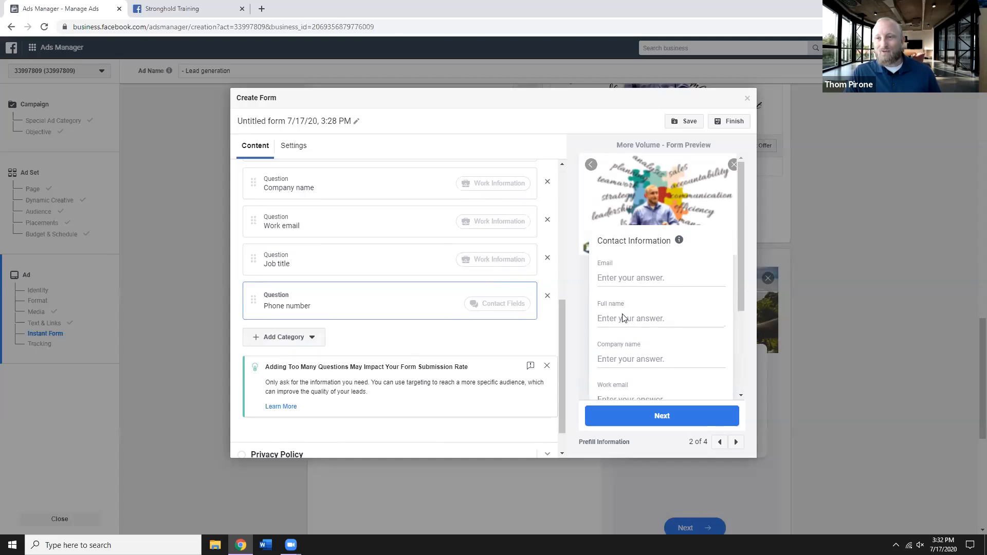
{"action": "scroll", "coordinate": [628, 330], "scroll_direction": "down", "scroll_amount": 5}
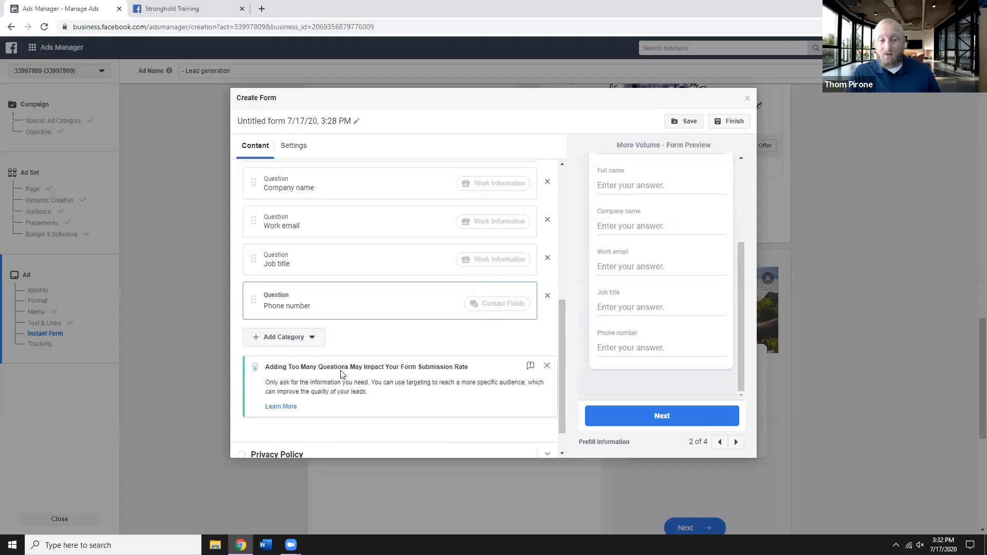
{"action": "left_click", "coordinate": [546, 366]}
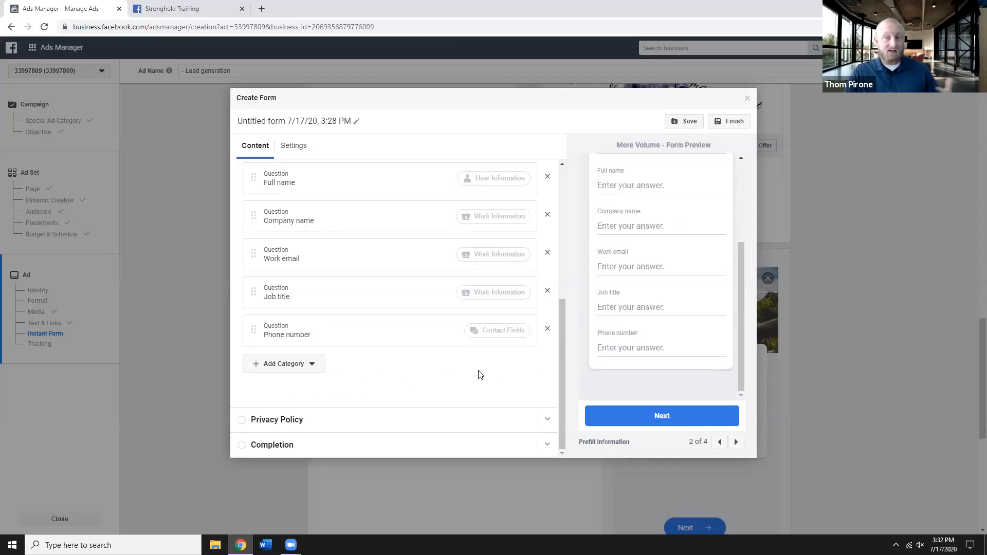
Step: Review the custom questions area and the list of prefill questions in the form's Questions section
{"action": "scroll", "coordinate": [381, 262], "scroll_direction": "up", "scroll_amount": 5}
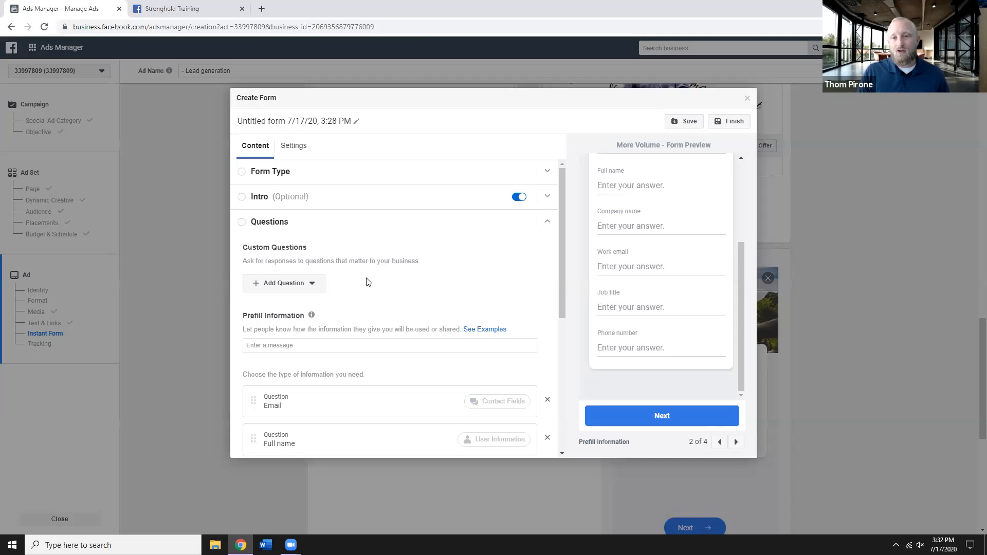
{"action": "scroll", "coordinate": [698, 273], "scroll_direction": "up", "scroll_amount": 1}
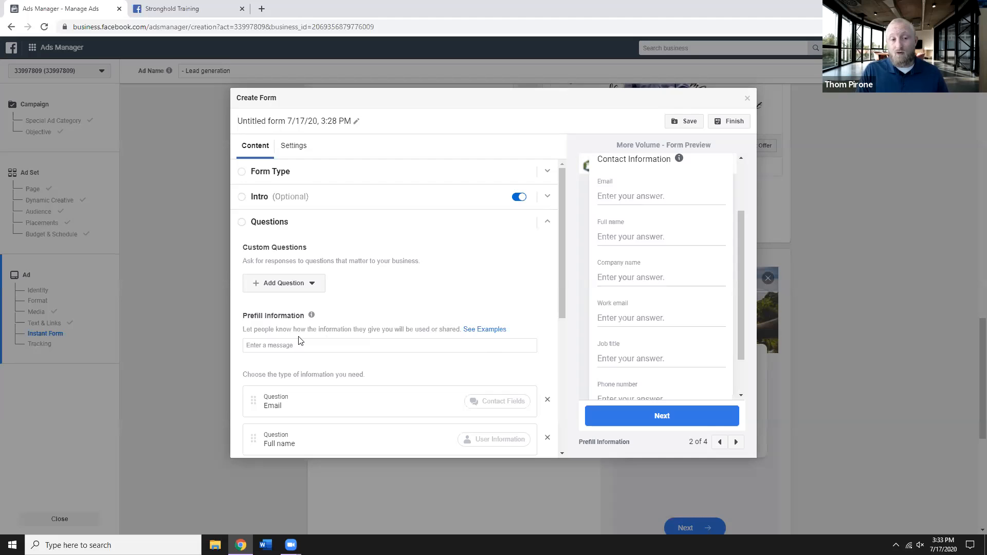
{"action": "scroll", "coordinate": [354, 297], "scroll_direction": "down", "scroll_amount": 2}
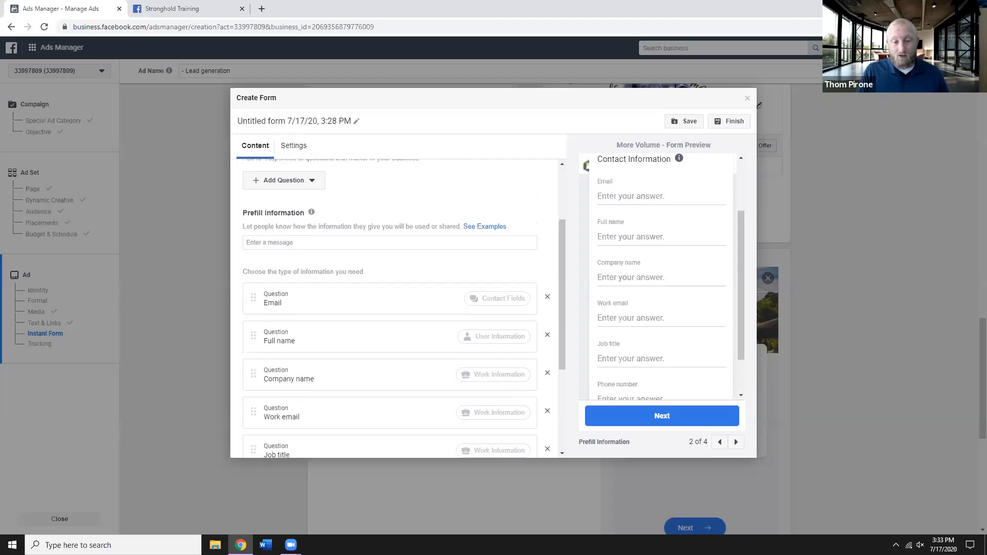
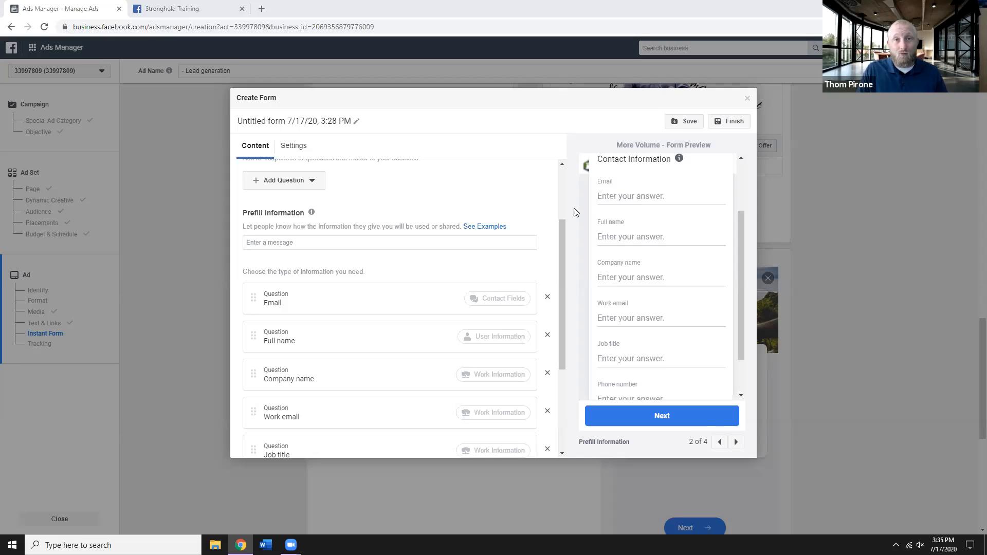
{"action": "scroll", "coordinate": [462, 296], "scroll_direction": "down", "scroll_amount": 3}
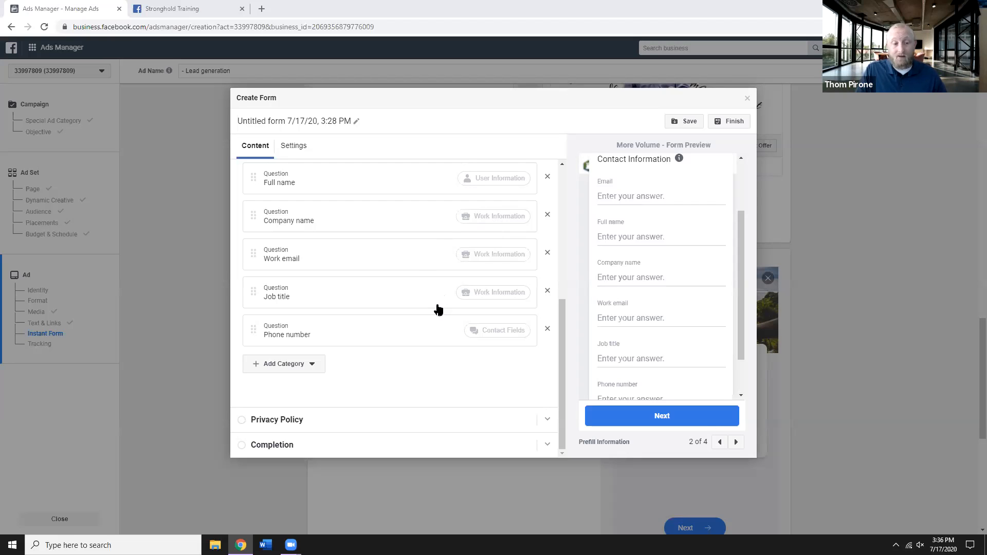
{"action": "scroll", "coordinate": [420, 309], "scroll_direction": "up", "scroll_amount": 2}
{"action": "scroll", "coordinate": [420, 312], "scroll_direction": "down", "scroll_amount": 2}
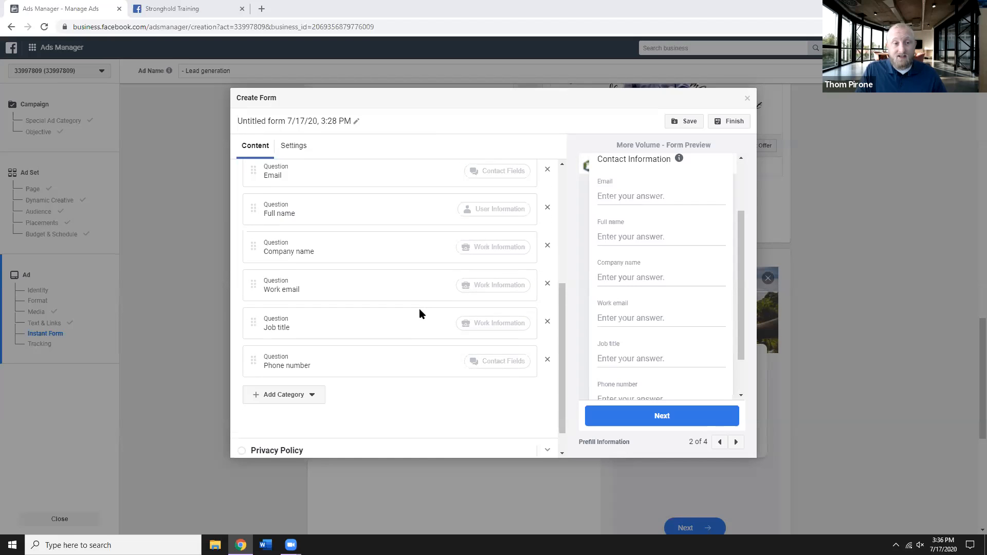
Step: Open the form's Privacy Policy section and enter "Privacy Policy" as the link text
{"action": "scroll", "coordinate": [419, 314], "scroll_direction": "down", "scroll_amount": 1}
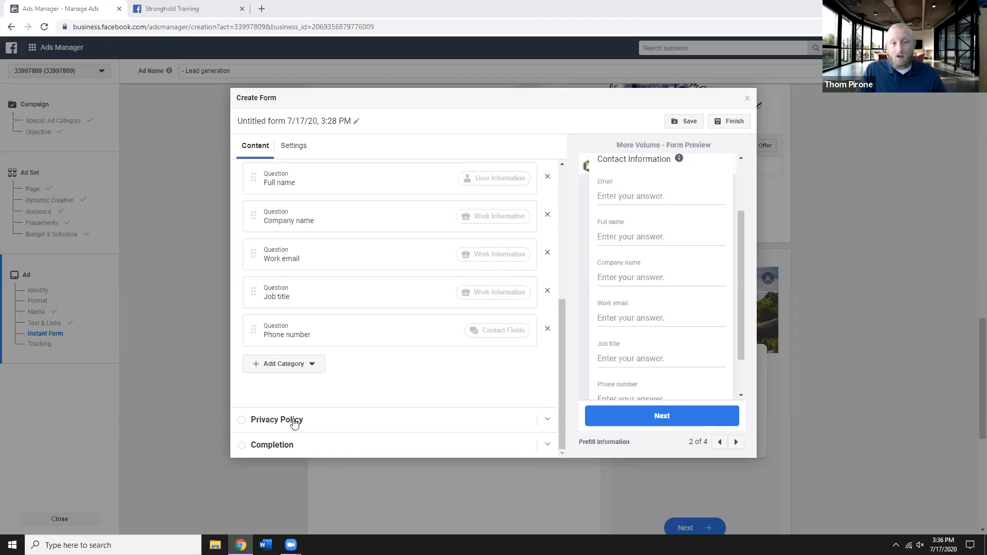
{"action": "scroll", "coordinate": [359, 360], "scroll_direction": "up", "scroll_amount": 2}
{"action": "scroll", "coordinate": [381, 350], "scroll_direction": "down", "scroll_amount": 2}
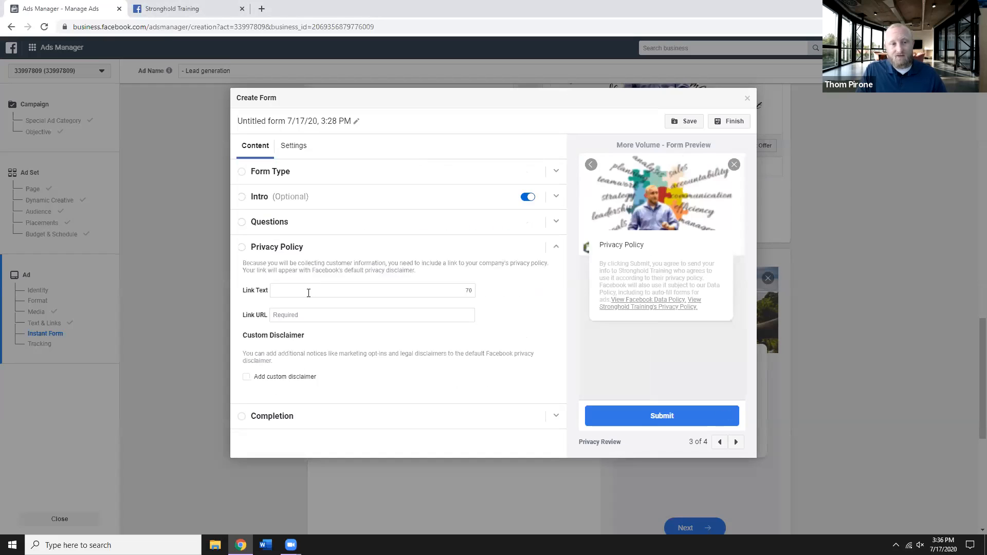
{"action": "left_click", "coordinate": [245, 288]}
{"action": "type", "text": "Pri"}
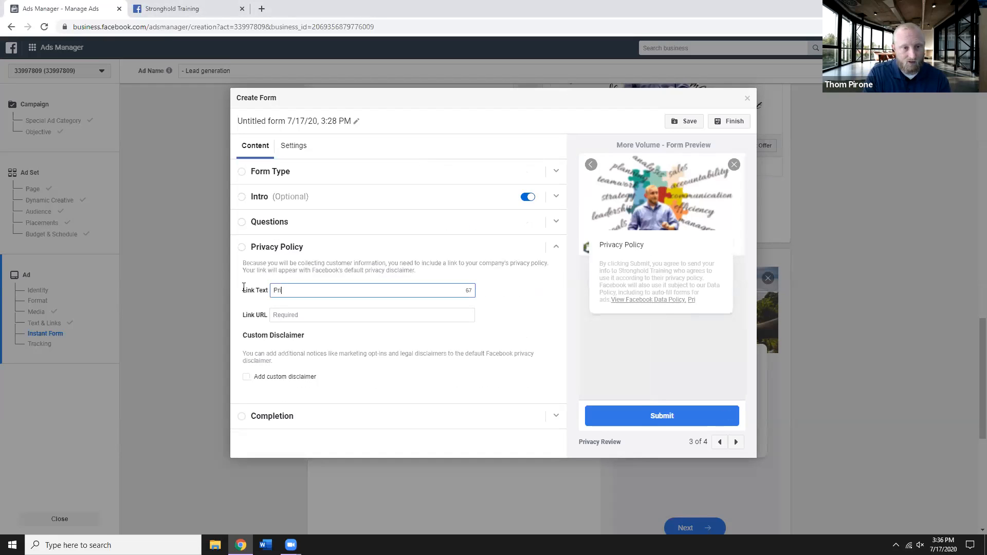
{"action": "type", "text": "vacy Policy"}
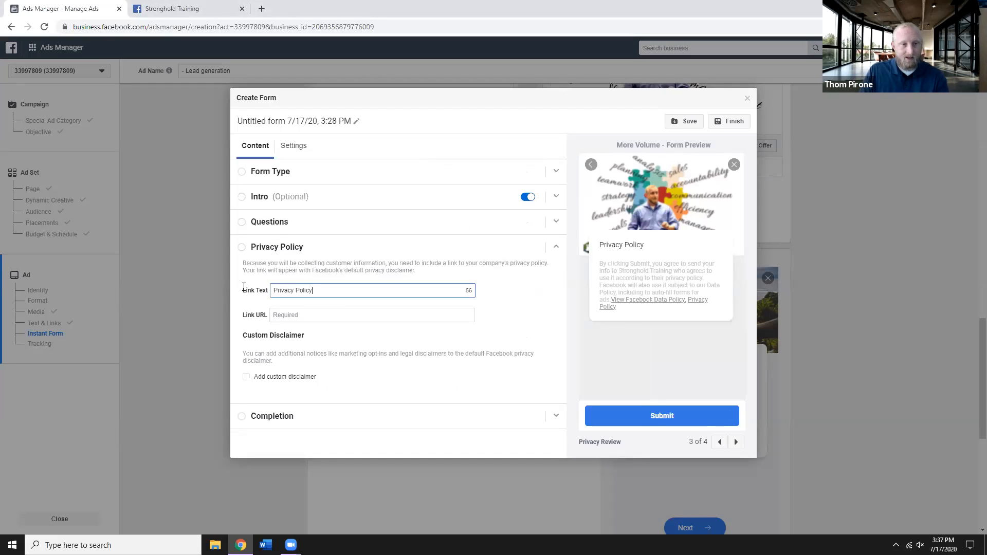
Step: Open the Stronghold Training website in a new browser tab and go to its privacy policy page
{"action": "left_click", "coordinate": [312, 314]}
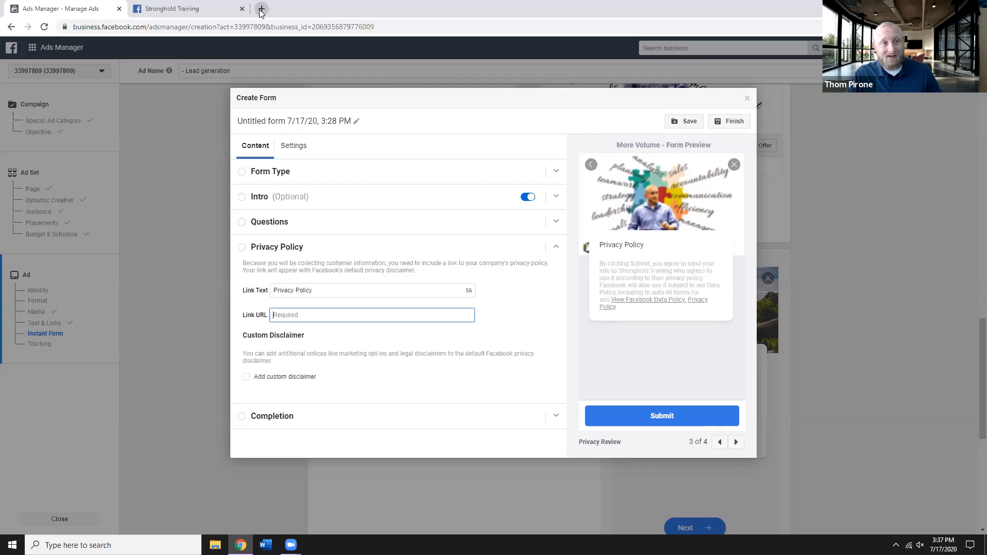
{"action": "left_click", "coordinate": [261, 9]}
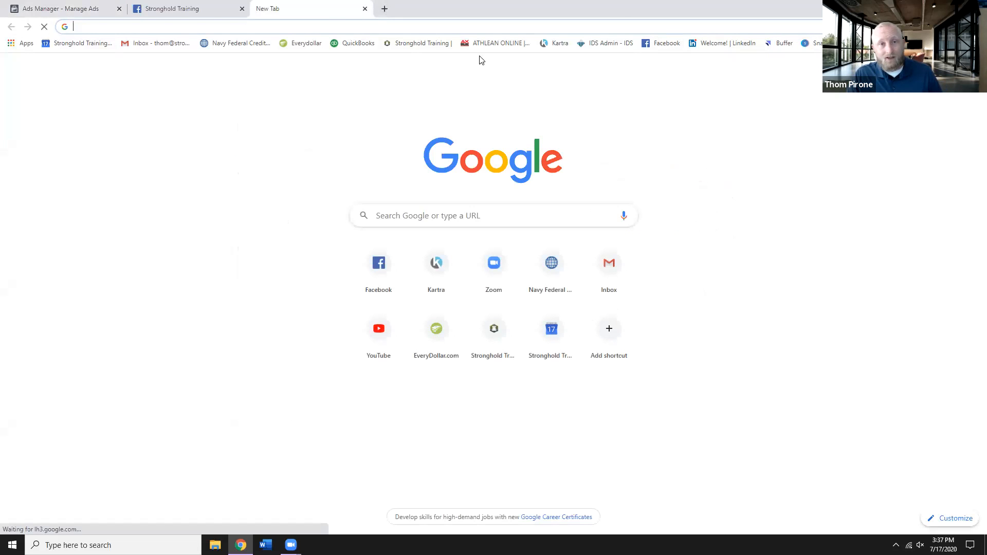
{"action": "left_click", "coordinate": [419, 43]}
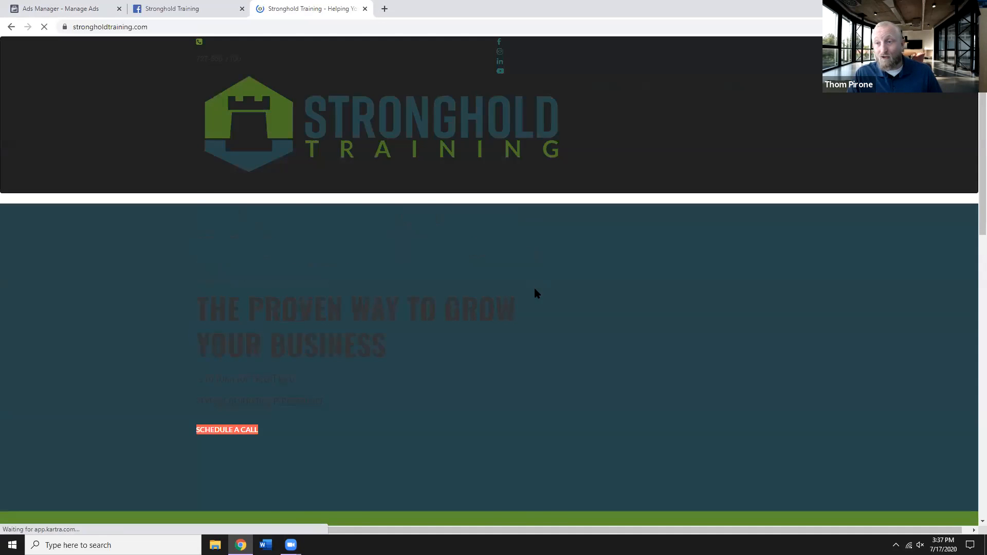
{"action": "scroll", "coordinate": [533, 293], "scroll_direction": "down", "scroll_amount": 5}
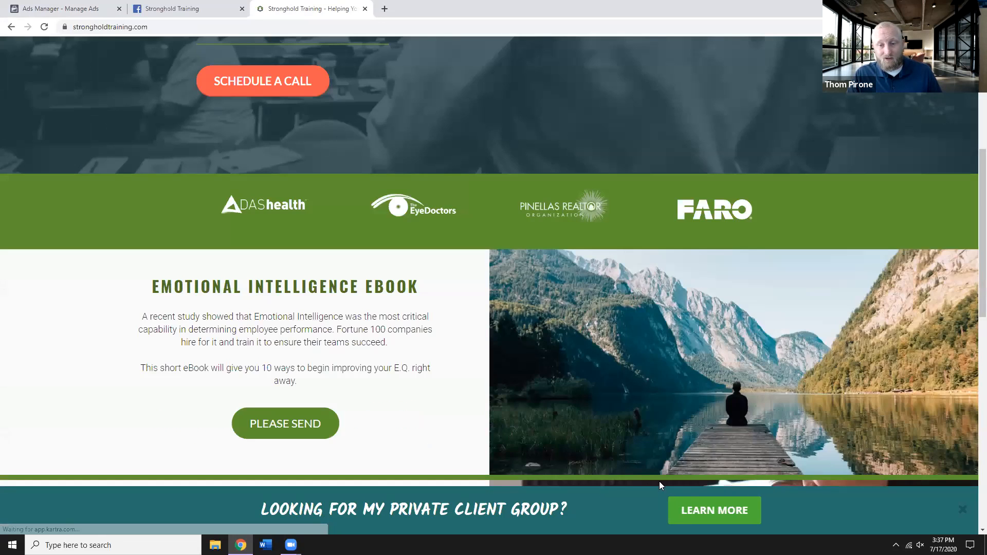
{"action": "scroll", "coordinate": [659, 482], "scroll_direction": "down", "scroll_amount": 10}
{"action": "left_click", "coordinate": [715, 470]}
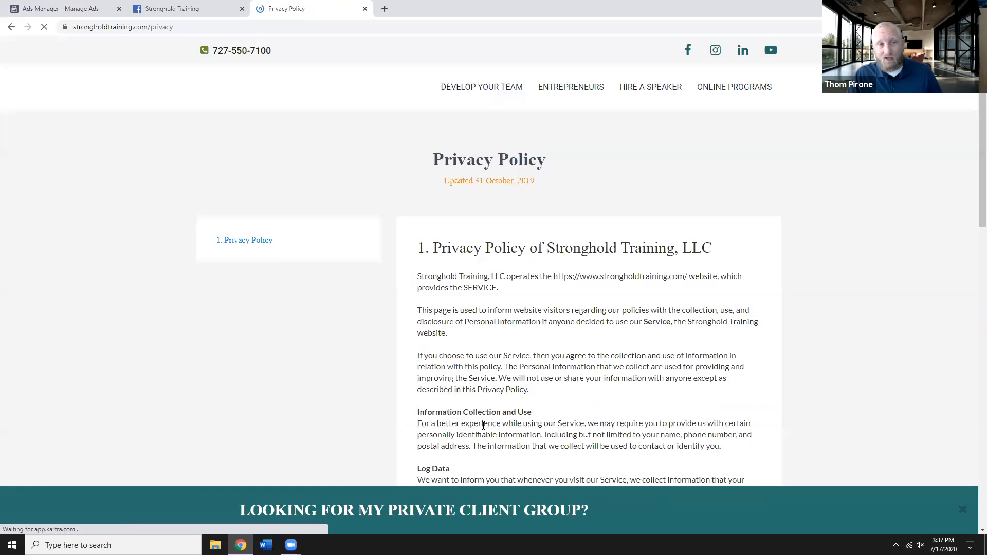
{"action": "left_click", "coordinate": [176, 27]}
{"action": "key", "text": "ctrl+c"}
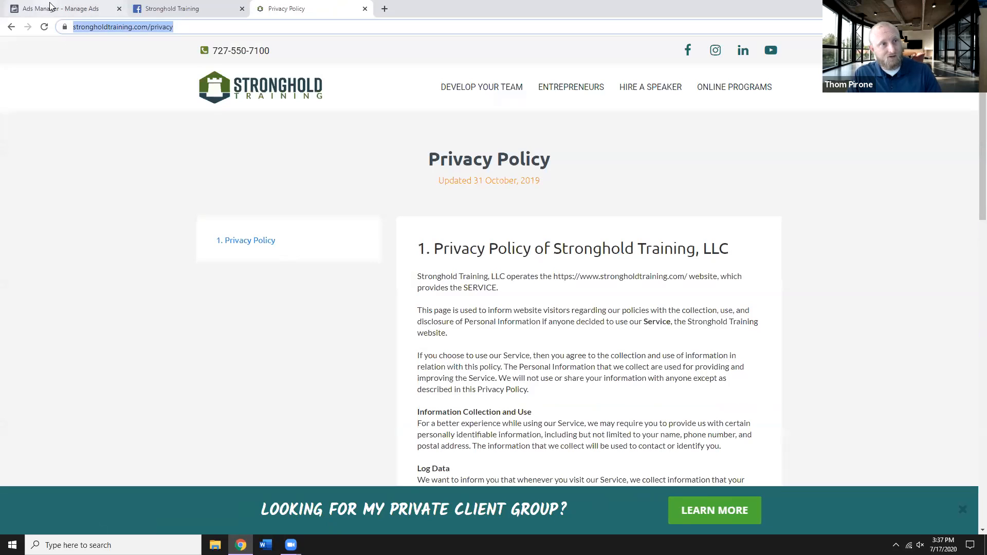
{"action": "left_click", "coordinate": [65, 9]}
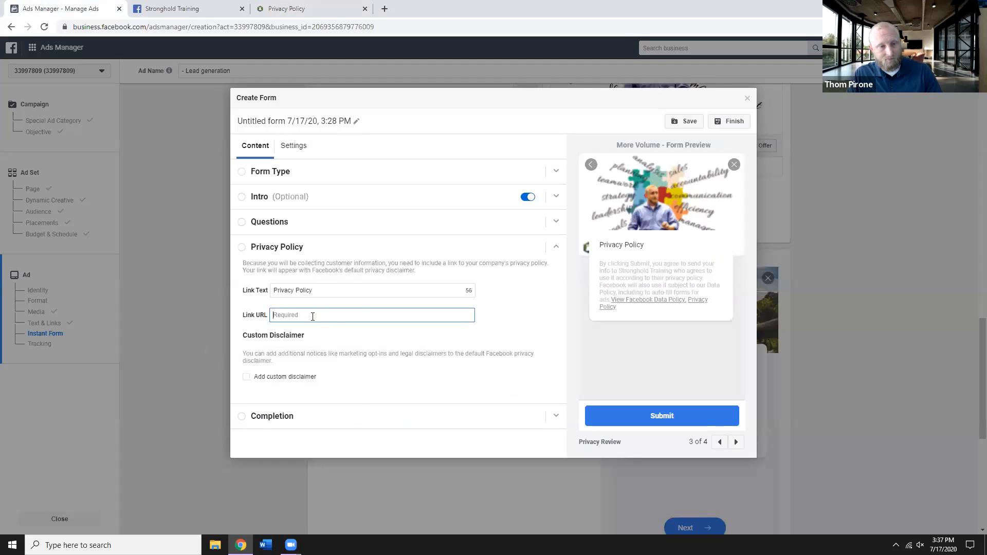
{"action": "key", "text": "ctrl+v"}
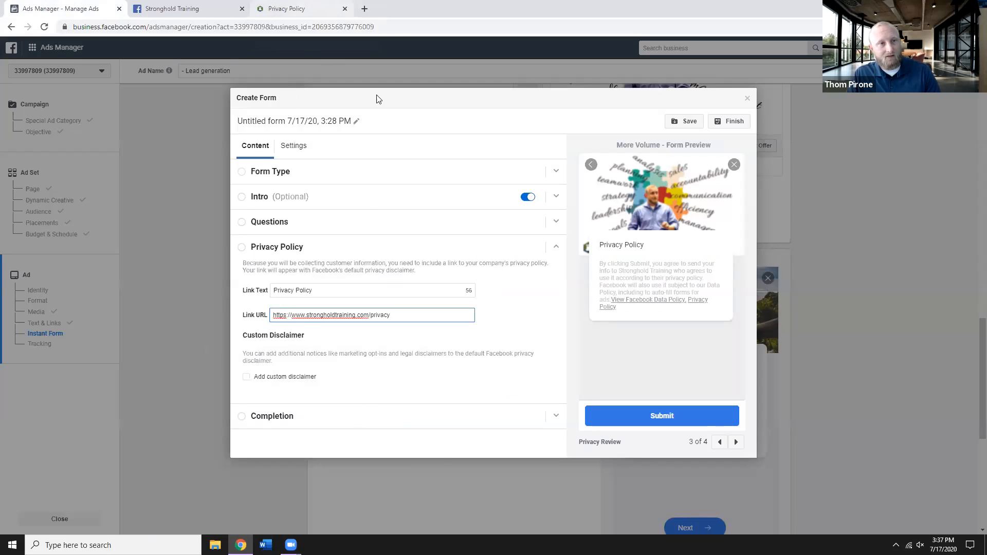
{"action": "left_click", "coordinate": [267, 379]}
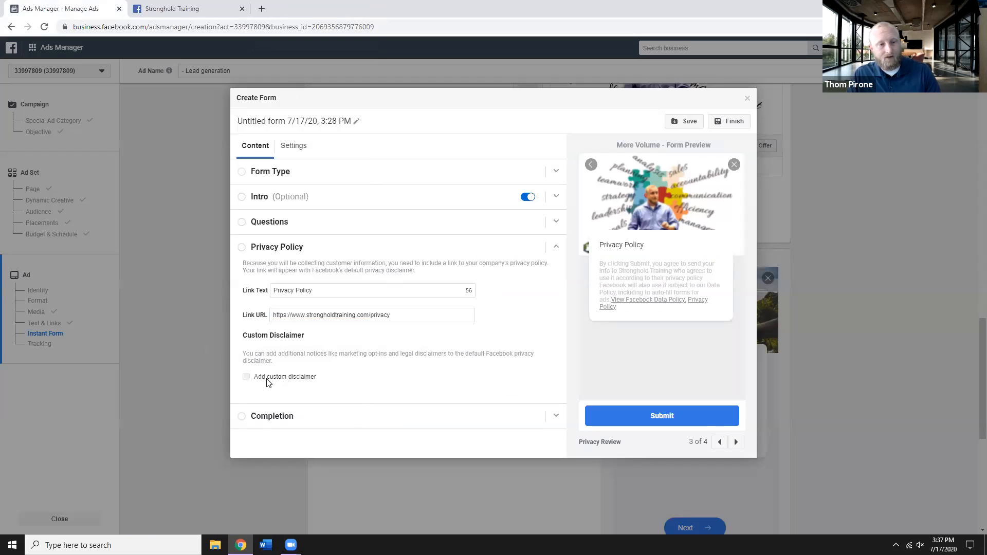
{"action": "left_click", "coordinate": [295, 394]}
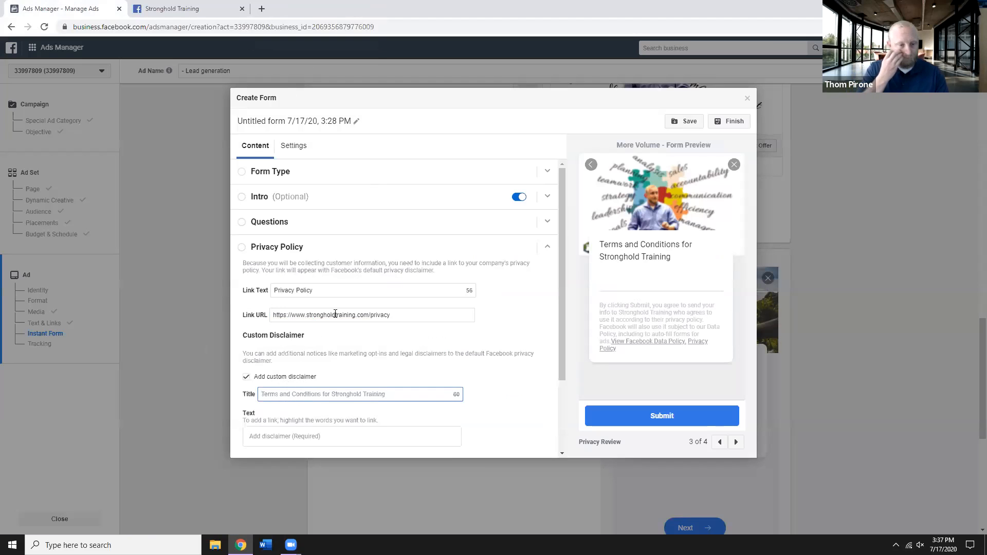
{"action": "type", "text": "Terms"}
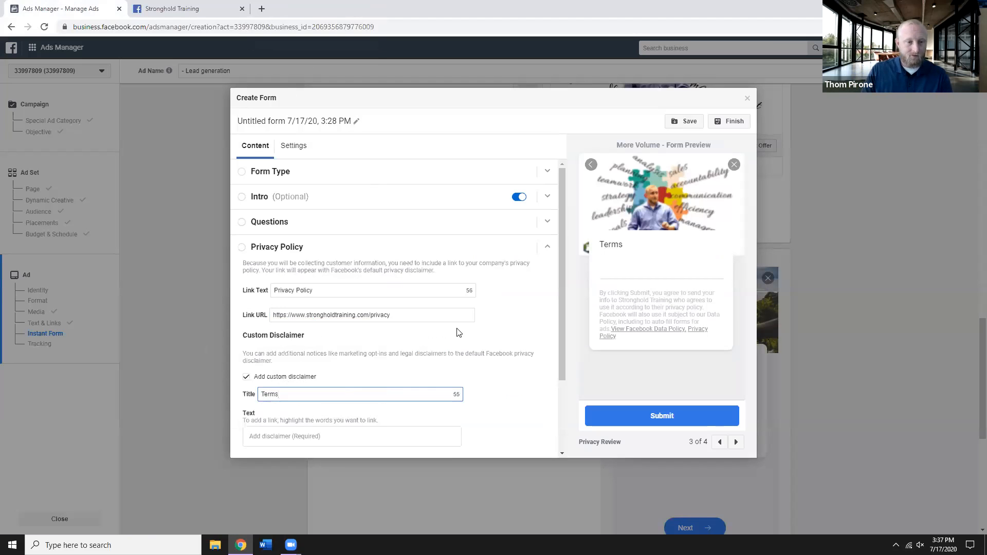
{"action": "scroll", "coordinate": [459, 333], "scroll_direction": "down", "scroll_amount": 1}
{"action": "left_click", "coordinate": [378, 386]}
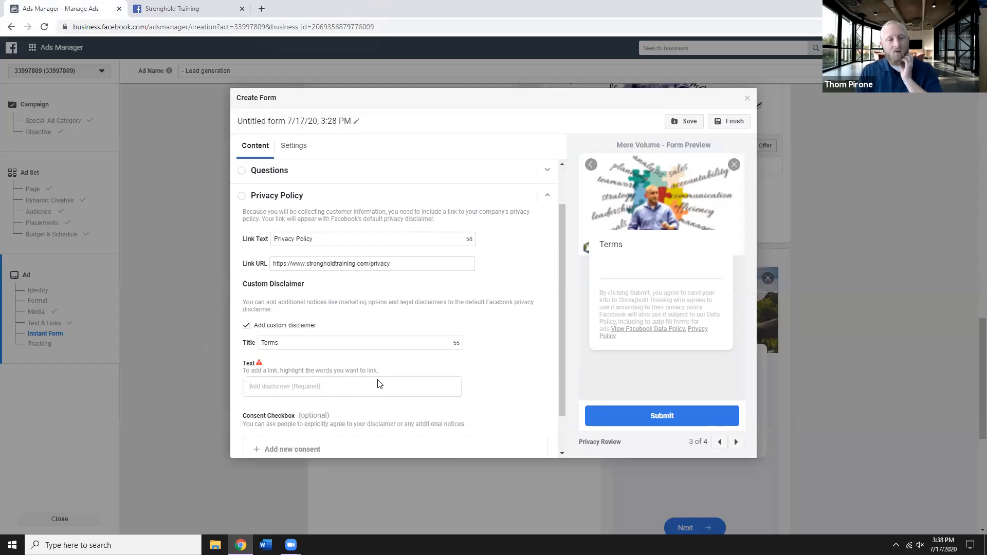
{"action": "scroll", "coordinate": [447, 379], "scroll_direction": "down", "scroll_amount": 1}
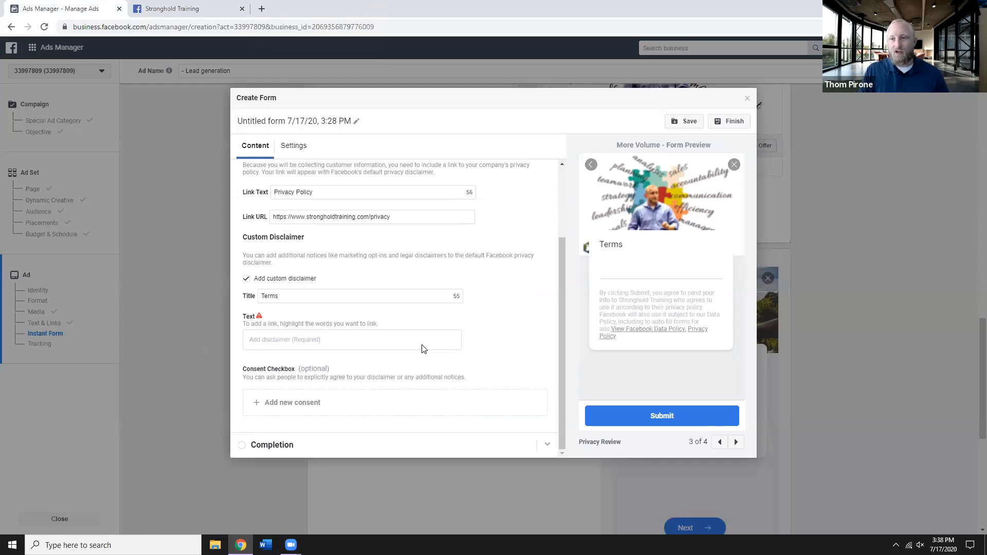
{"action": "left_click", "coordinate": [246, 278]}
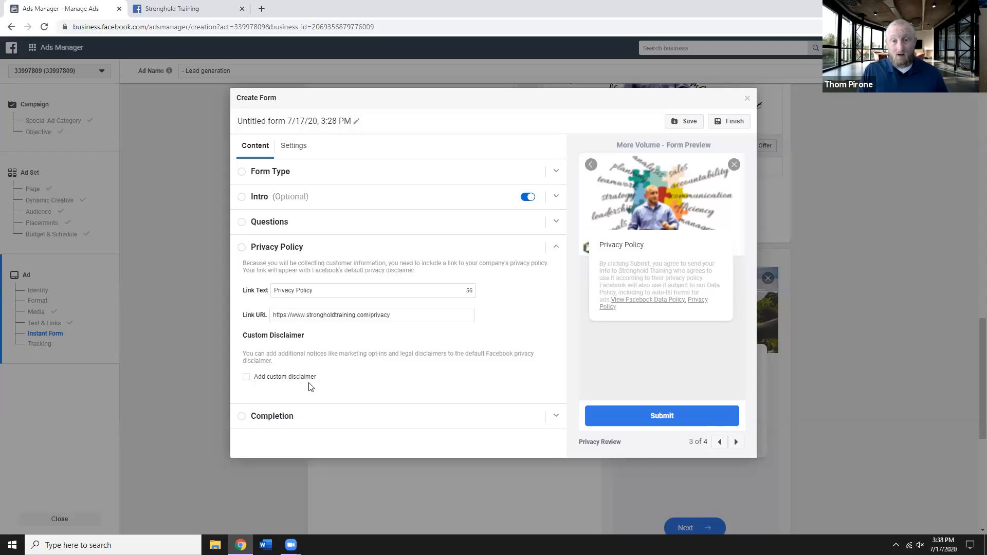
Step: Open the form's Completion section and review every page of the form preview, from the intro through to the message for leads
{"action": "left_click", "coordinate": [273, 418]}
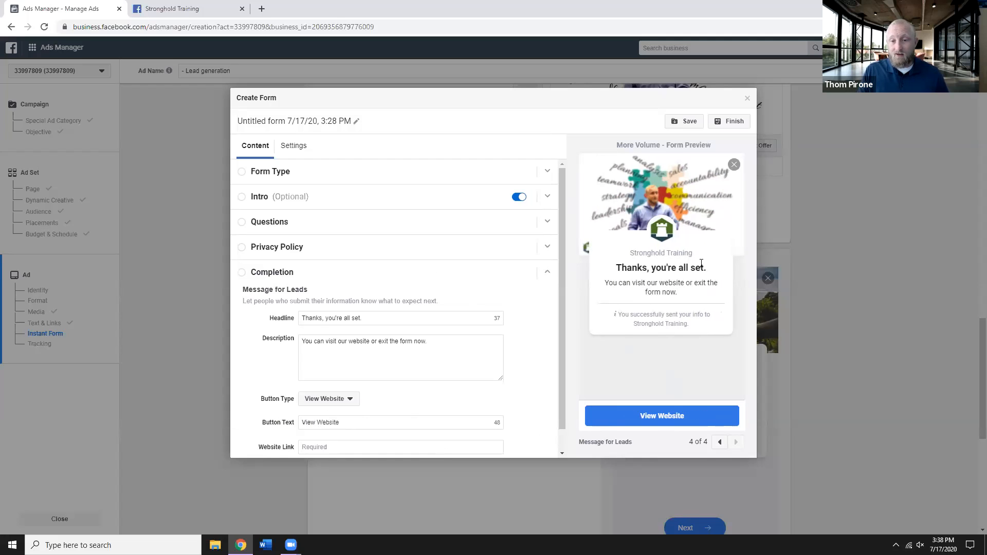
{"action": "left_click", "coordinate": [720, 442]}
{"action": "left_click", "coordinate": [721, 443]}
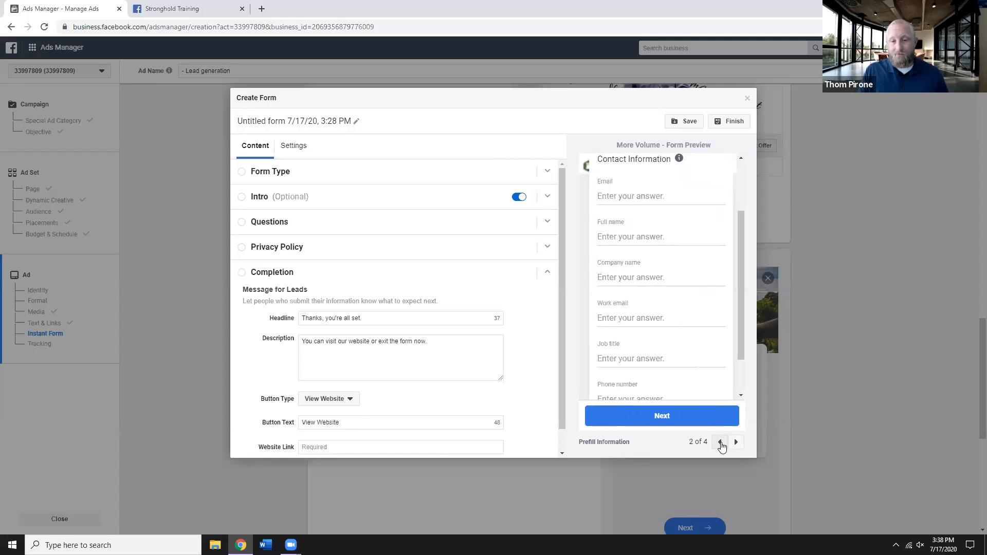
{"action": "left_click", "coordinate": [721, 443]}
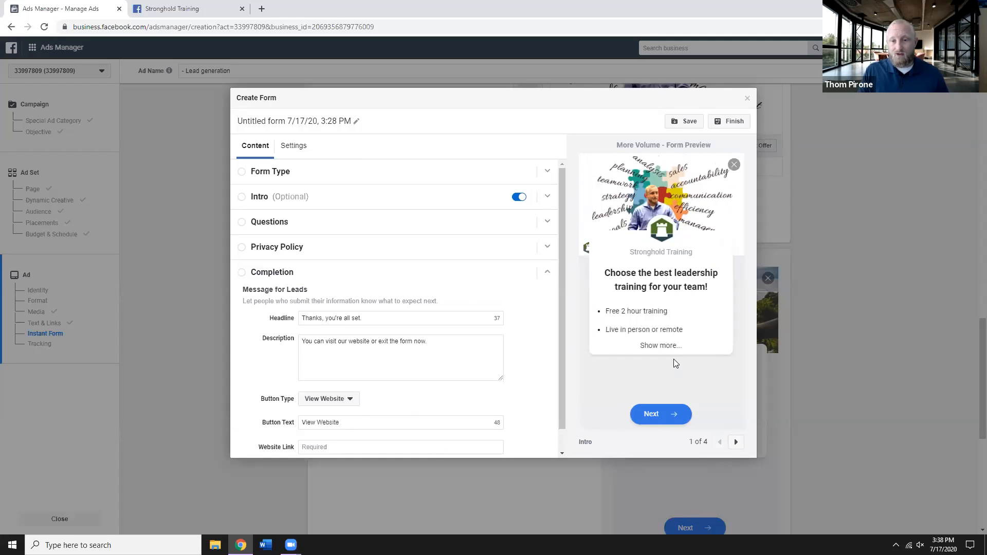
{"action": "left_click", "coordinate": [665, 344]}
{"action": "scroll", "coordinate": [627, 283], "scroll_direction": "down", "scroll_amount": 1}
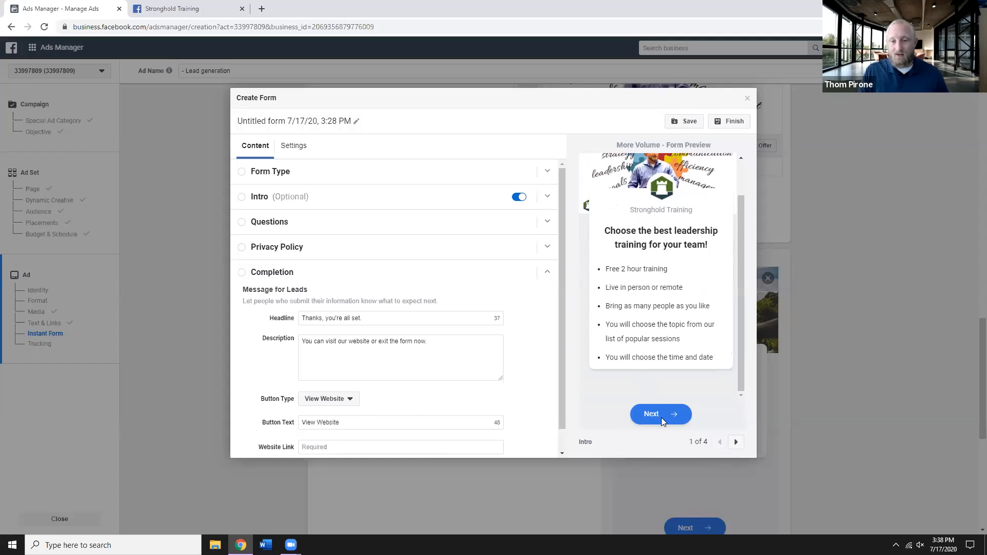
{"action": "left_click", "coordinate": [736, 443]}
{"action": "scroll", "coordinate": [659, 308], "scroll_direction": "up", "scroll_amount": 2}
{"action": "scroll", "coordinate": [635, 304], "scroll_direction": "down", "scroll_amount": 3}
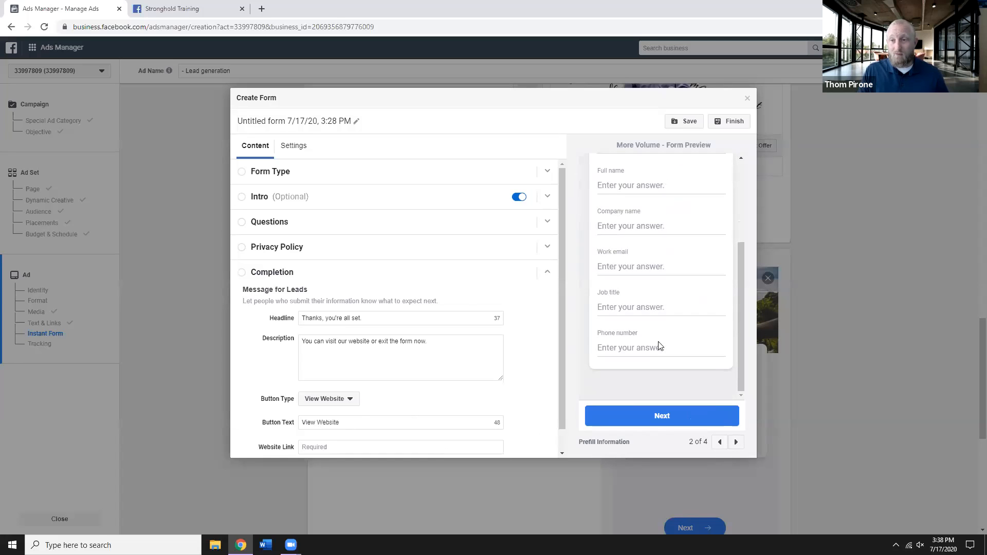
{"action": "left_click", "coordinate": [737, 442]}
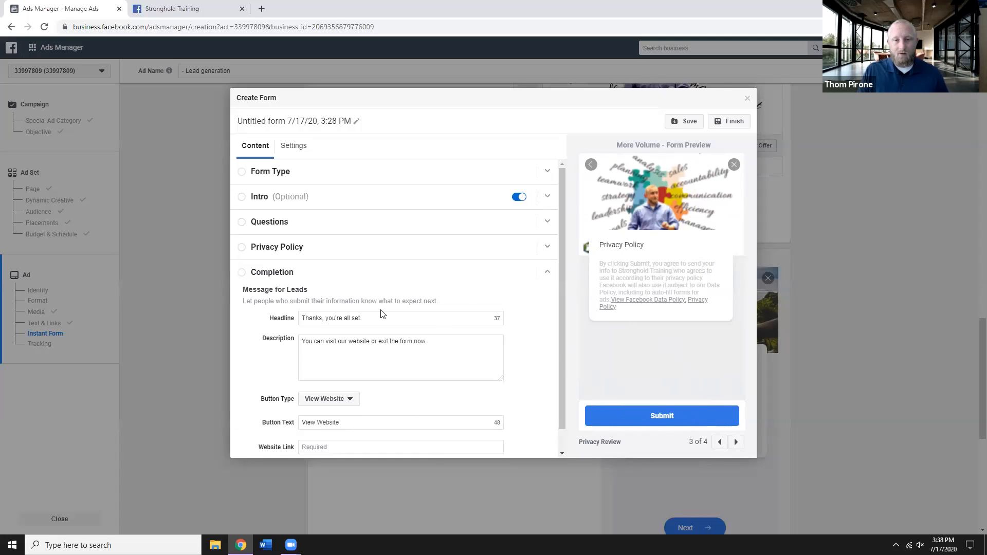
{"action": "left_click", "coordinate": [736, 442]}
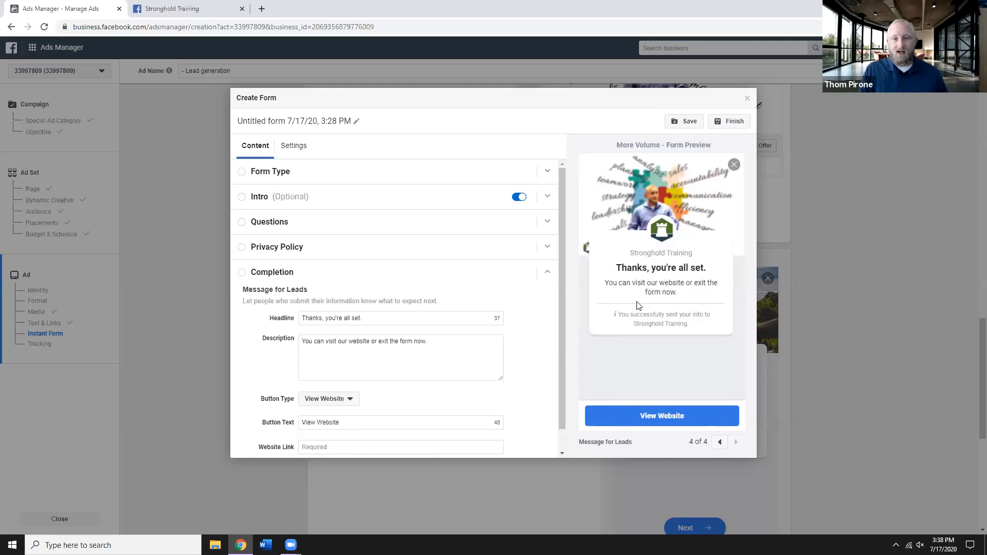
Step: Replace the completion message's headline with "Thank you!"
{"action": "scroll", "coordinate": [388, 257], "scroll_direction": "down", "scroll_amount": 1}
{"action": "left_click", "coordinate": [380, 297]}
{"action": "triple_click", "coordinate": [352, 295]}
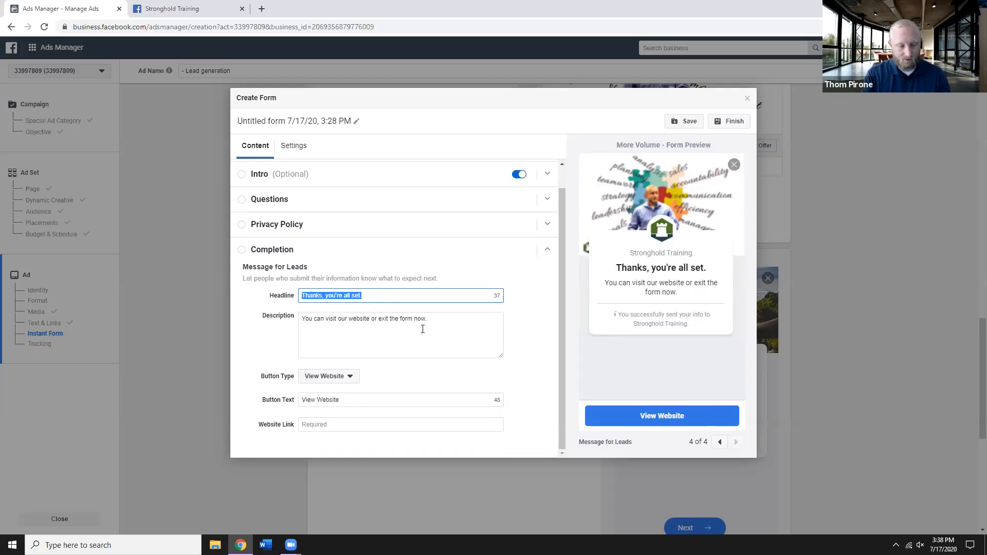
{"action": "type", "text": "Thank you!"}
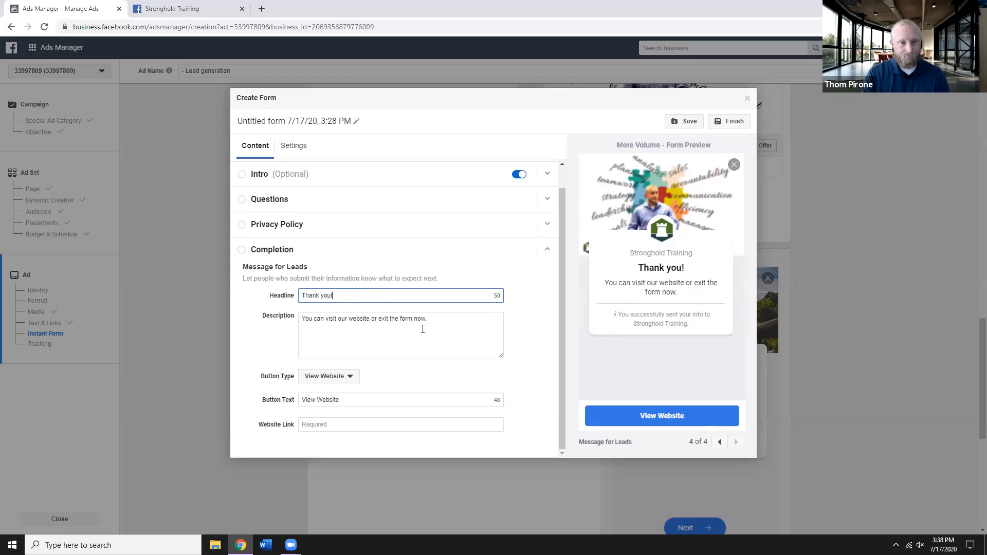
Step: Set the completion description to "We will be in touch shortly via email to give you the list of topics and a link to schedule!"
{"action": "left_click_drag", "start_coordinate": [436, 327], "coordinate": [308, 249]}
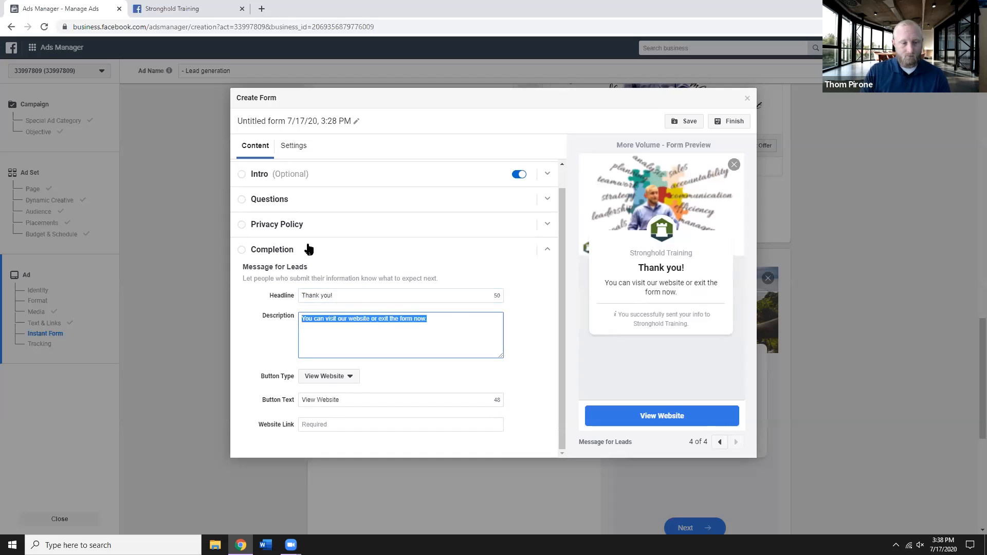
{"action": "type", "text": "We will be in "}
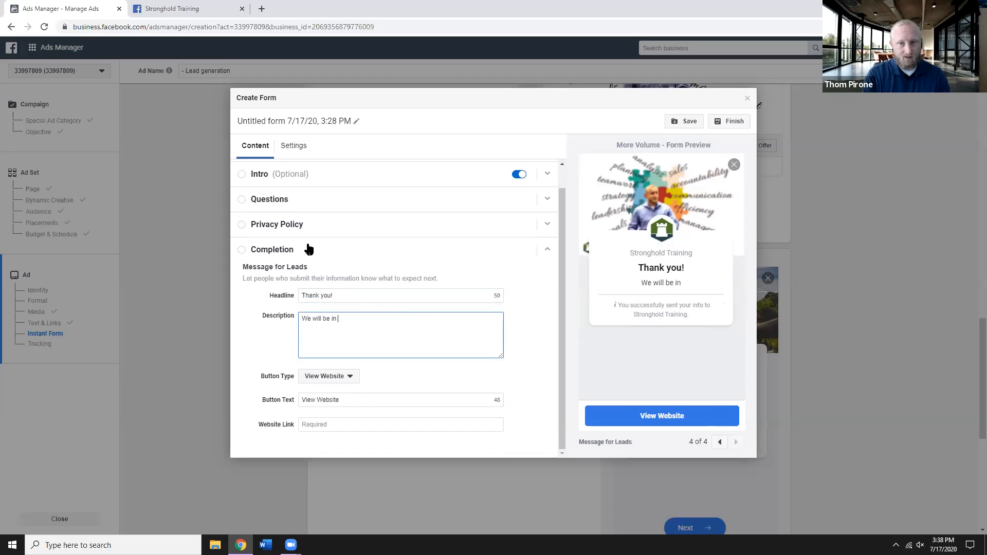
{"action": "type", "text": "touch shortly c"}
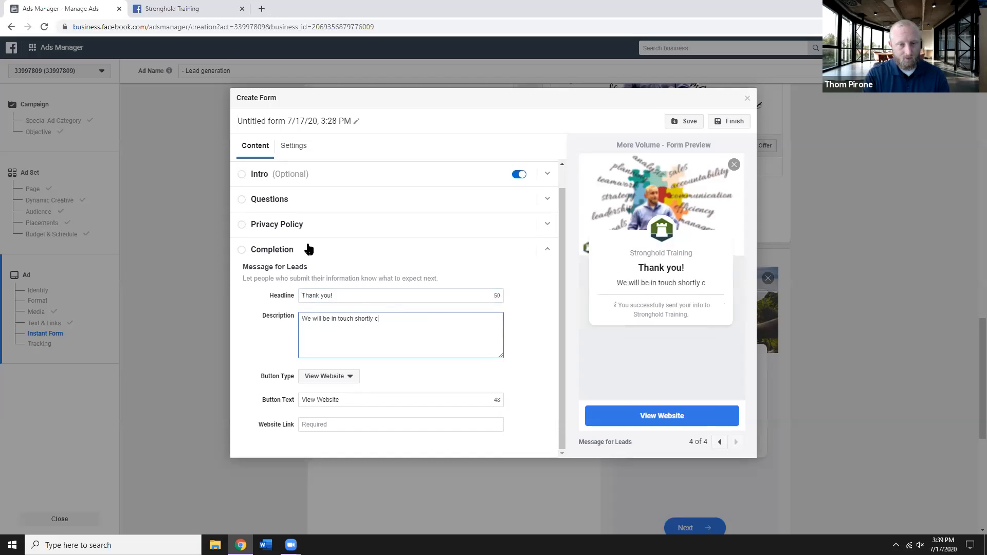
{"action": "key", "text": "BackSpace"}
{"action": "type", "text": "via e"}
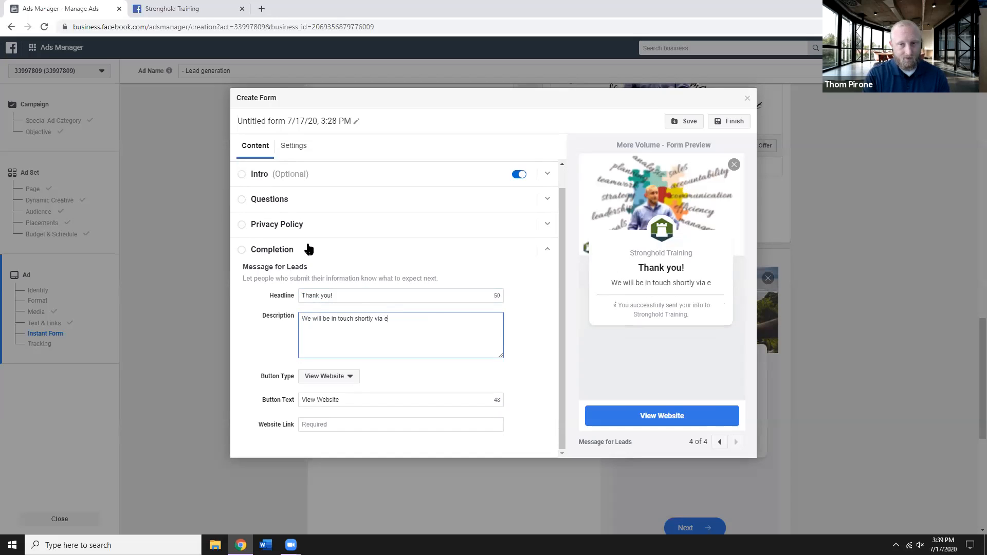
{"action": "type", "text": "mail to give you the list of topics and a link t"}
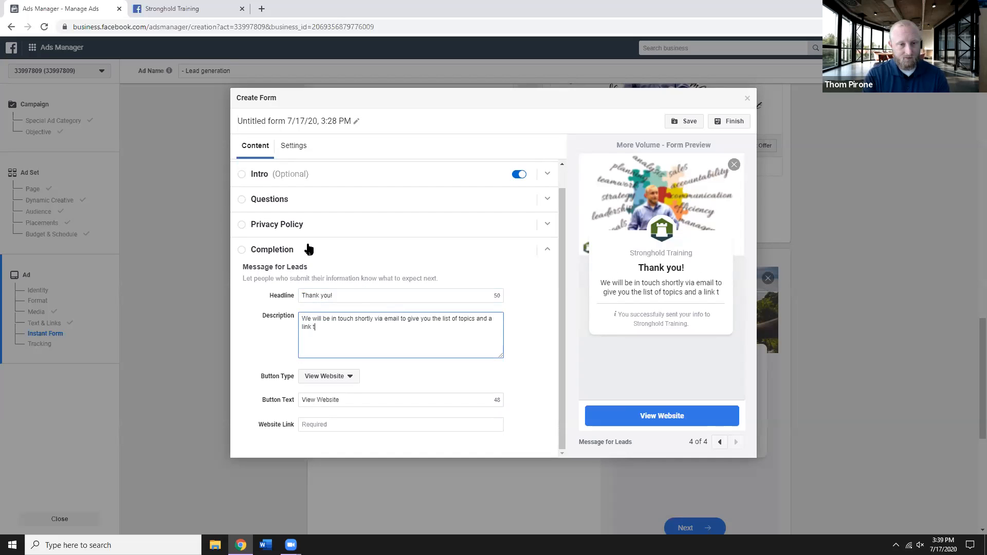
{"action": "type", "text": "o schedule!"}
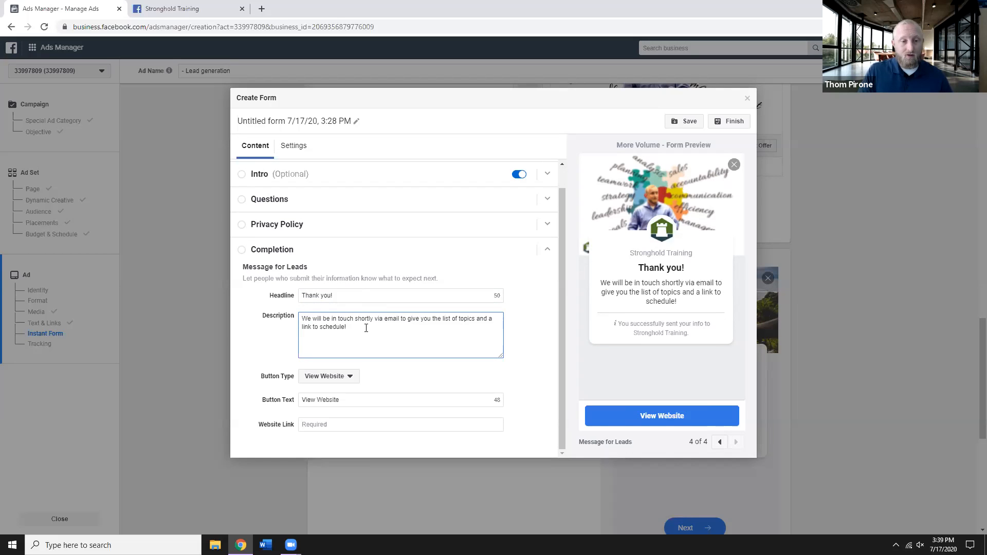
Step: Replace the completion description with "Click the button to download the thing"
{"action": "left_click_drag", "start_coordinate": [366, 331], "coordinate": [288, 320]}
{"action": "type", "text": "Click"}
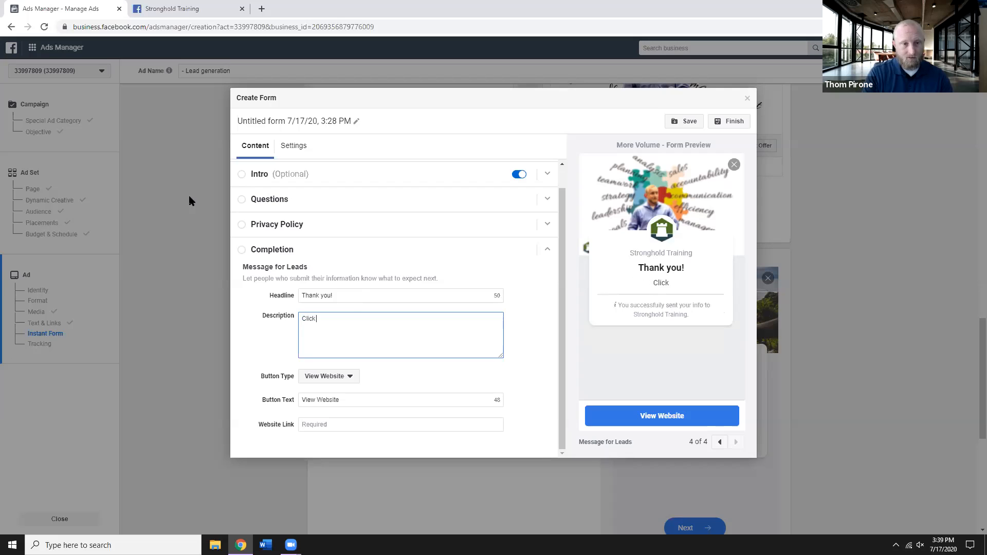
{"action": "type", "text": " the button to "}
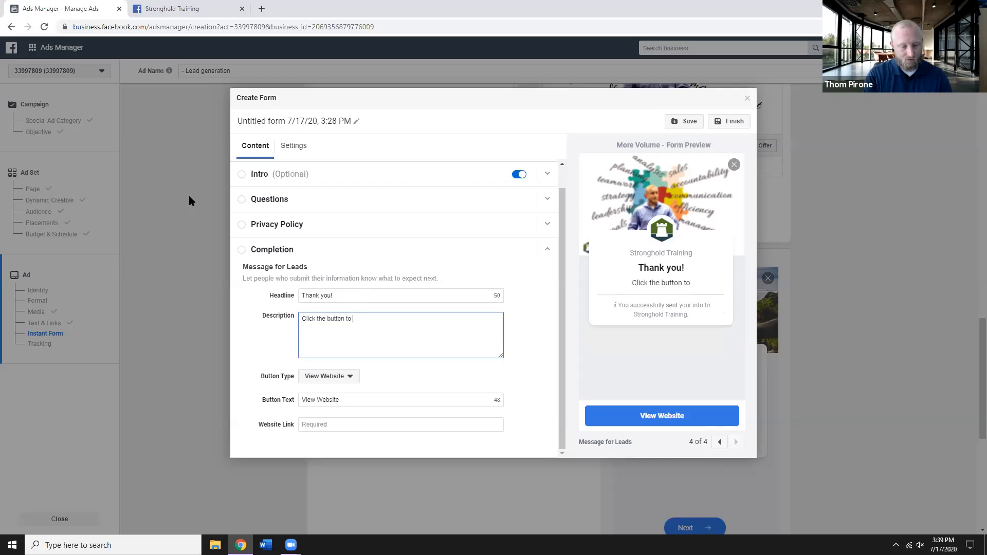
{"action": "type", "text": "download the thing"}
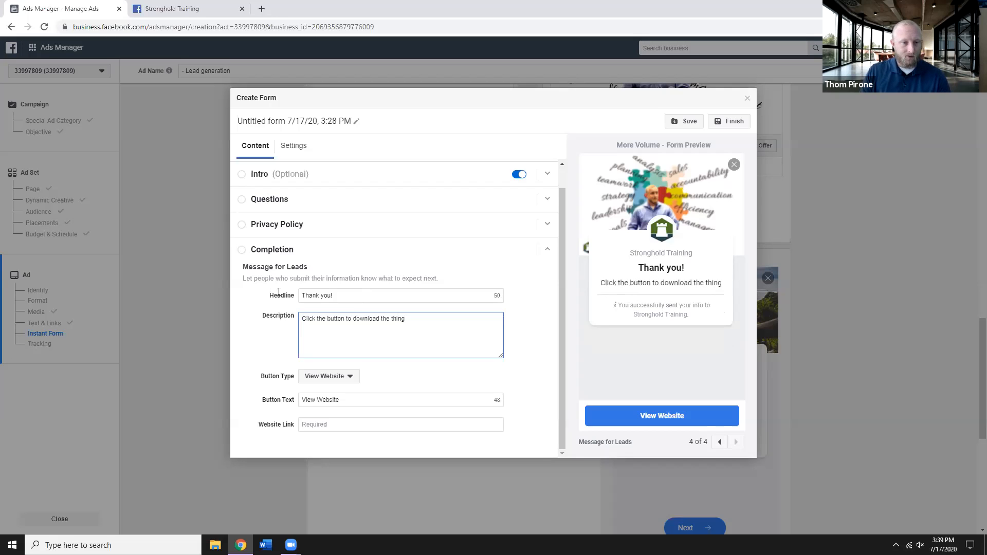
Step: Change the completion button type to Download, set its text to "Download NOW!" and start on the website link
{"action": "left_click", "coordinate": [335, 380]}
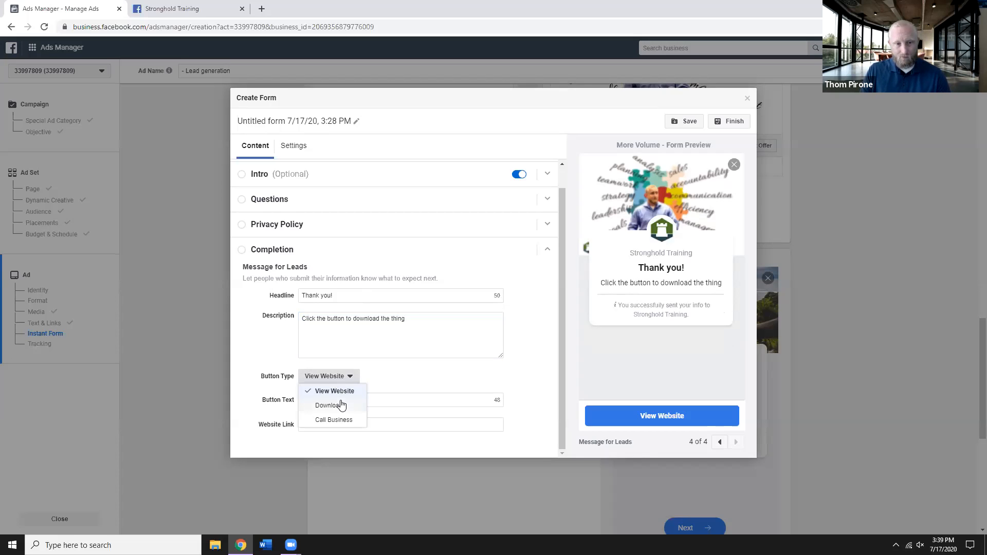
{"action": "left_click", "coordinate": [341, 405]}
{"action": "left_click", "coordinate": [393, 401]}
{"action": "type", "text": "Download NOW!"}
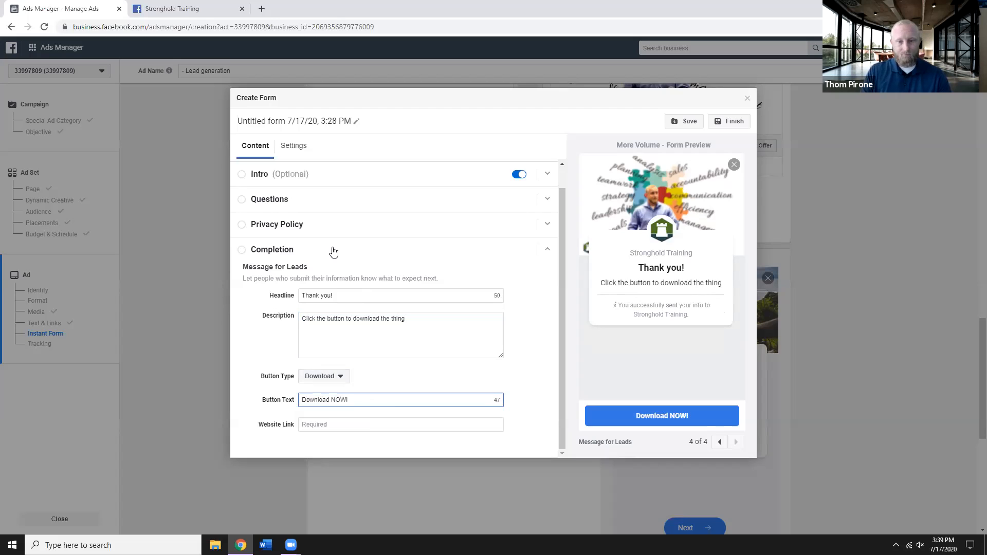
{"action": "left_click", "coordinate": [545, 369]}
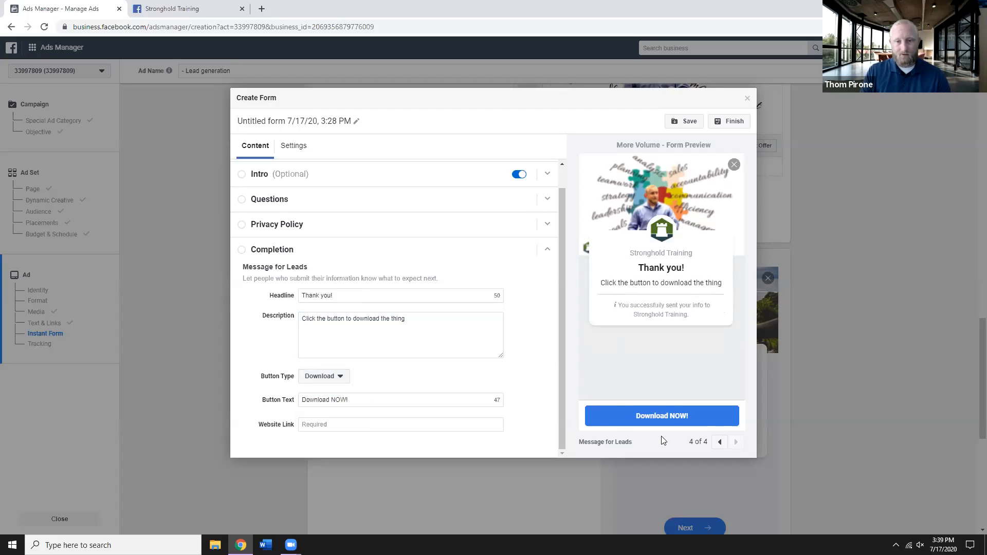
{"action": "left_click", "coordinate": [317, 425]}
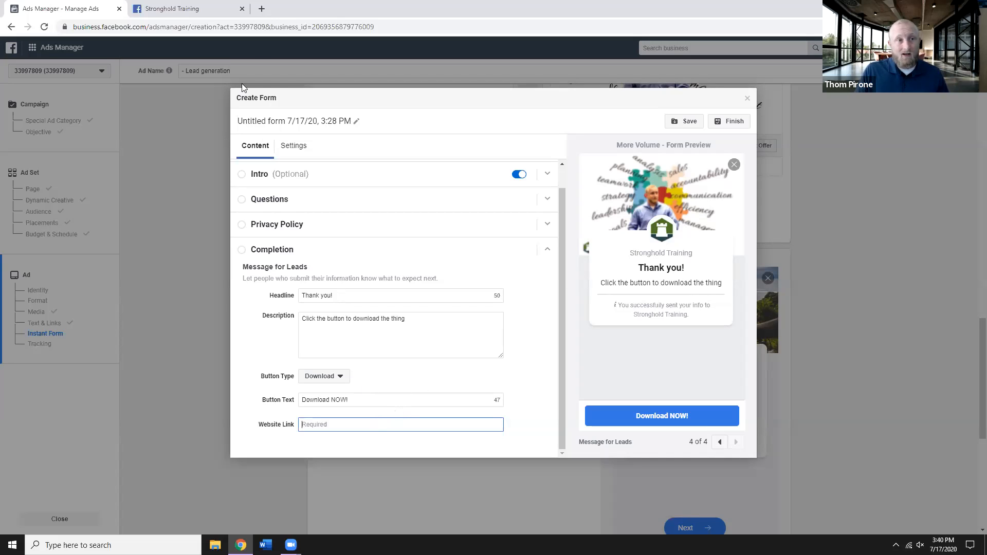
Step: Open Google Drive in a new browser tab, view its options for adding a file, and return to Ads Manager
{"action": "left_click", "coordinate": [262, 9]}
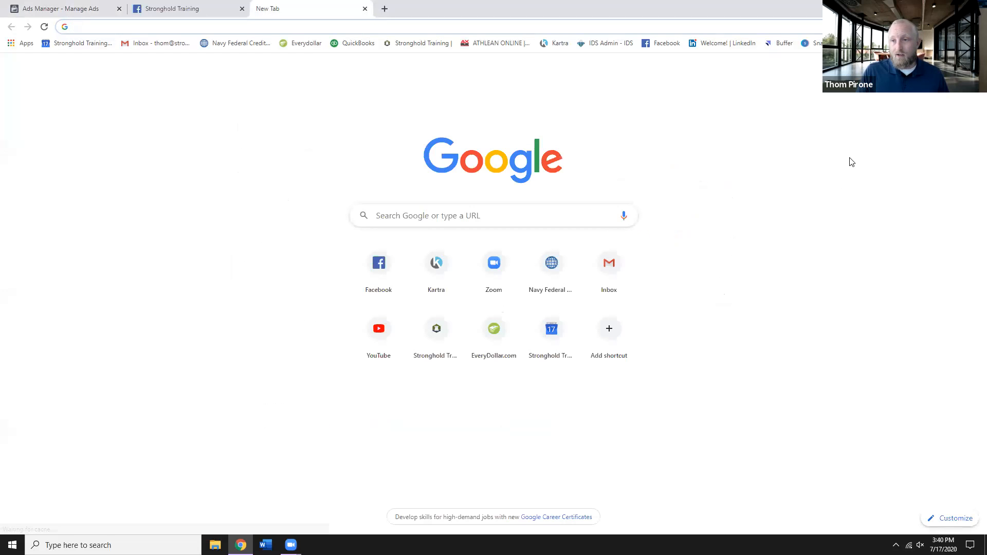
{"action": "left_click", "coordinate": [944, 68]}
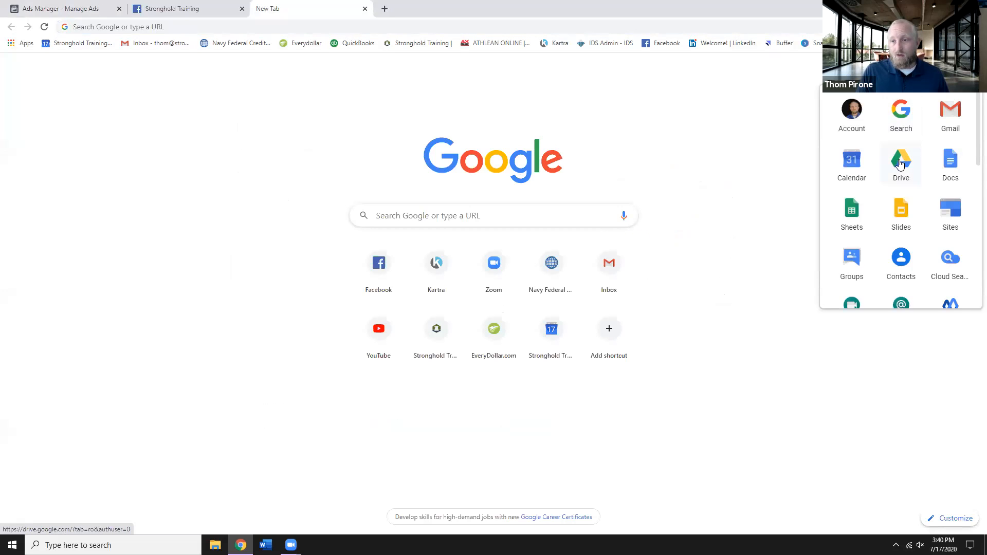
{"action": "left_click", "coordinate": [900, 163]}
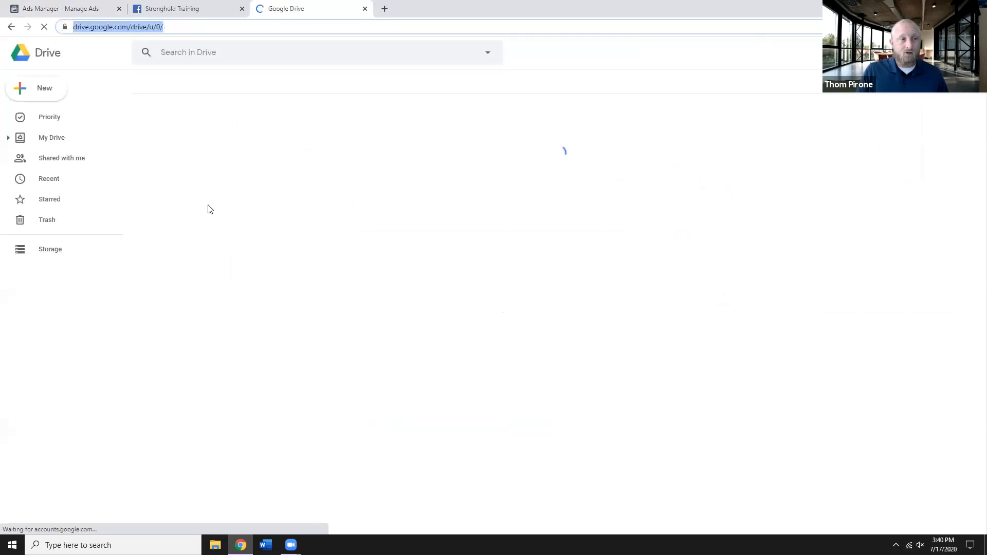
{"action": "left_click", "coordinate": [40, 91]}
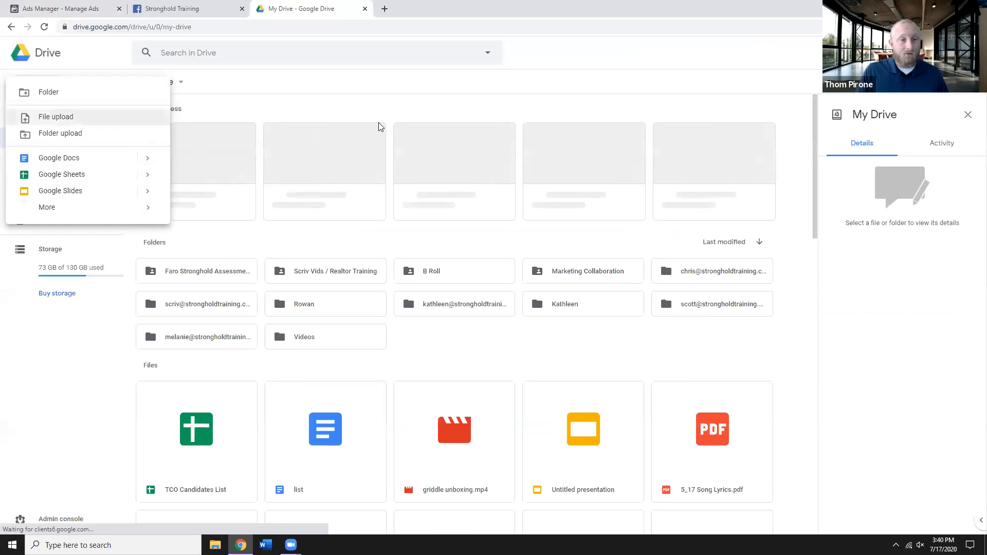
{"action": "left_click", "coordinate": [355, 121]}
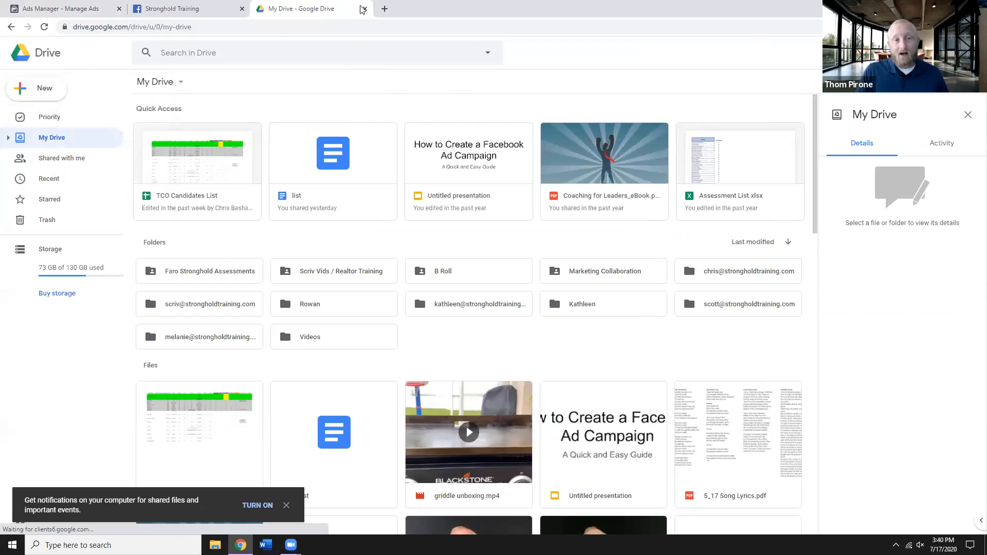
{"action": "key", "text": "ctrl+w"}
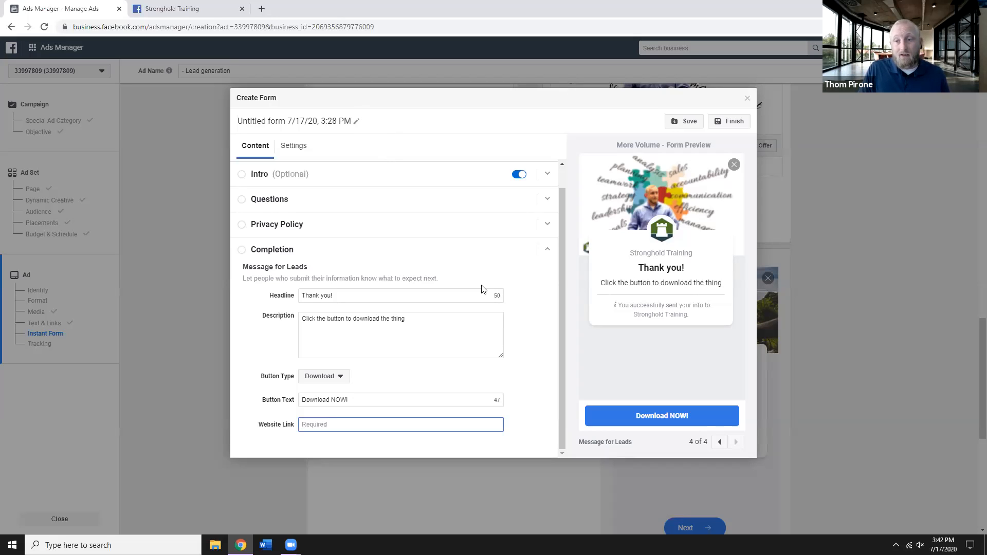
Step: Close the lead form without saving it and return to the ad's list of instant forms
{"action": "left_click", "coordinate": [748, 101]}
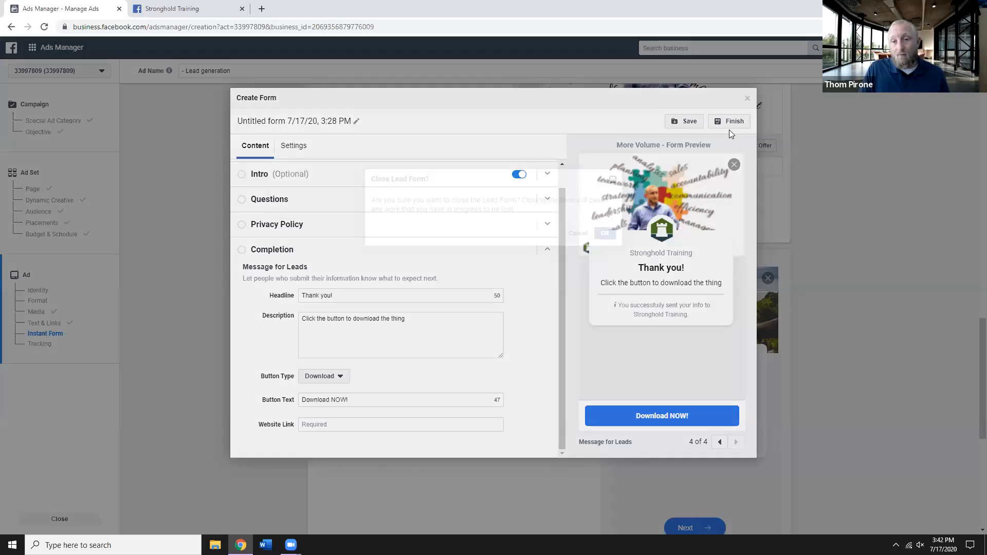
{"action": "left_click", "coordinate": [602, 233]}
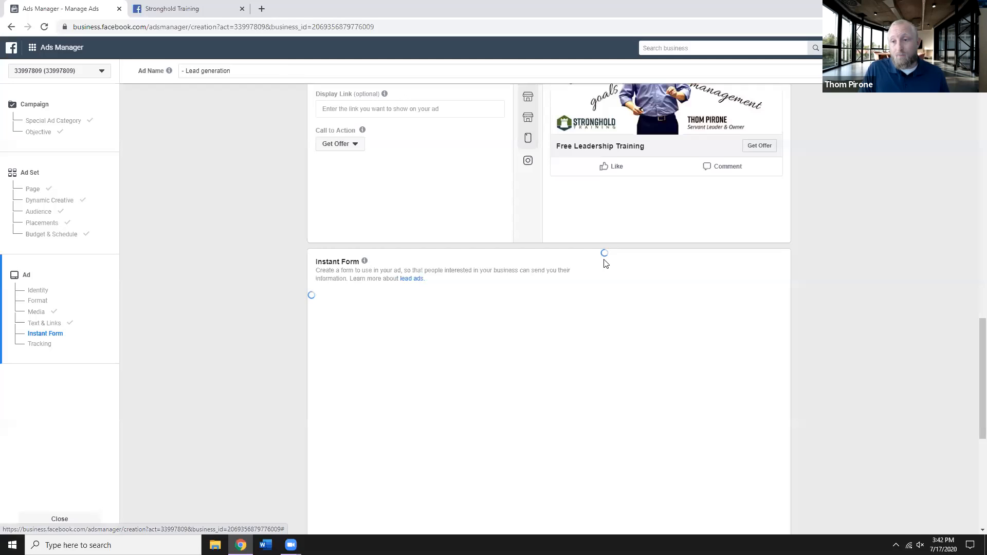
{"action": "scroll", "coordinate": [597, 310], "scroll_direction": "down", "scroll_amount": 2}
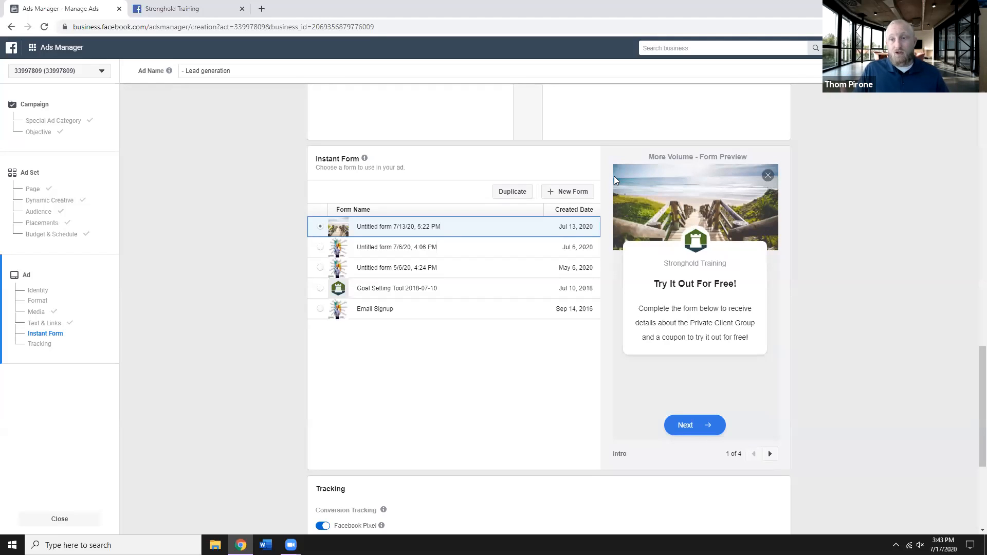
Step: Review the ad setup, including the instant form list, the Tracking settings, and the Text & Links section with its ad preview
{"action": "scroll", "coordinate": [489, 287], "scroll_direction": "down", "scroll_amount": 1}
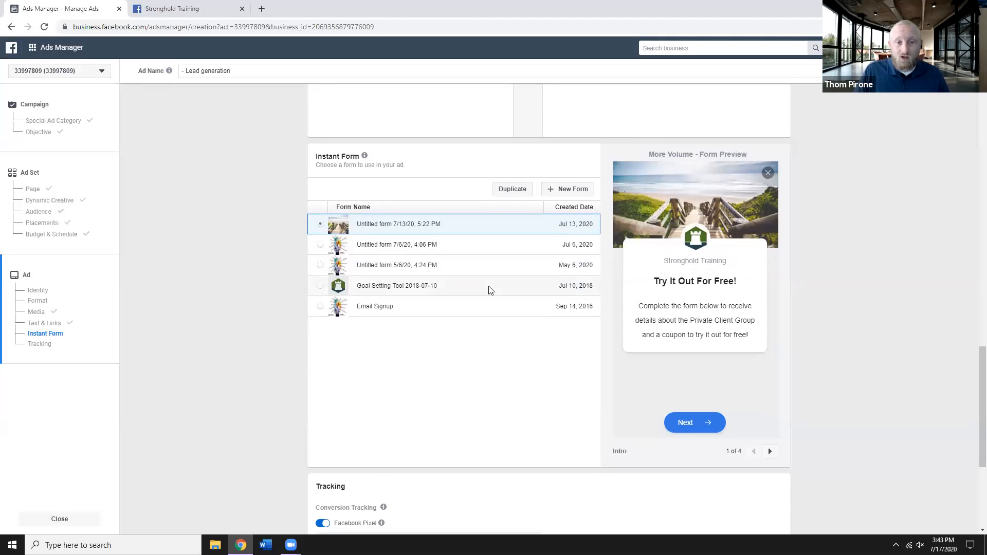
{"action": "scroll", "coordinate": [496, 301], "scroll_direction": "down", "scroll_amount": 3}
{"action": "scroll", "coordinate": [554, 360], "scroll_direction": "down", "scroll_amount": 1}
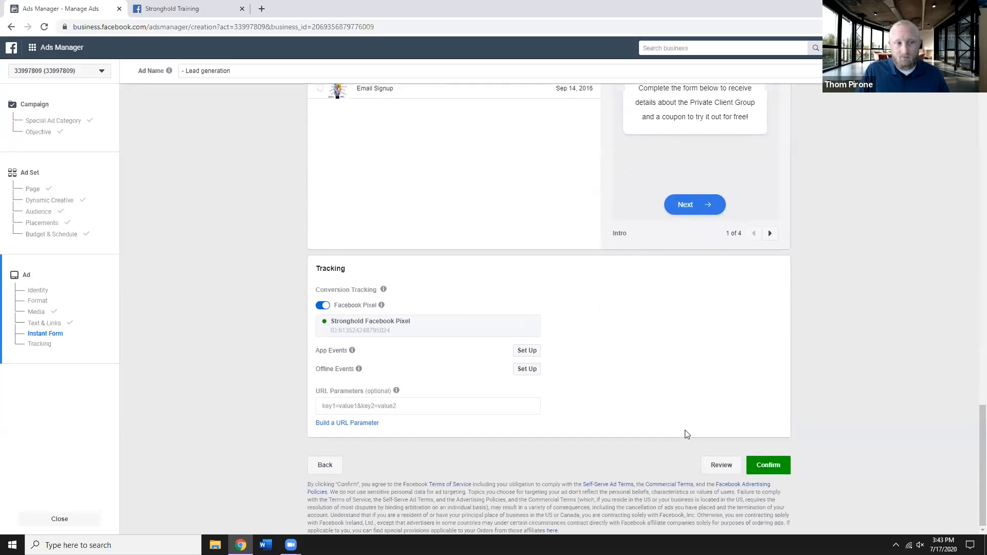
{"action": "scroll", "coordinate": [687, 435], "scroll_direction": "up", "scroll_amount": 7}
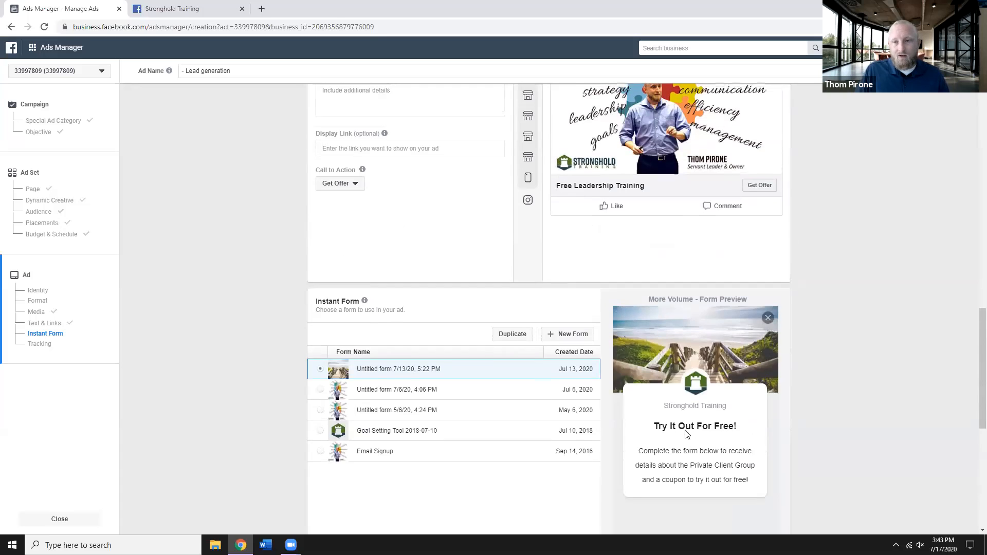
{"action": "scroll", "coordinate": [687, 435], "scroll_direction": "up", "scroll_amount": 13}
{"action": "scroll", "coordinate": [681, 437], "scroll_direction": "up", "scroll_amount": 1}
{"action": "scroll", "coordinate": [684, 442], "scroll_direction": "down", "scroll_amount": 9}
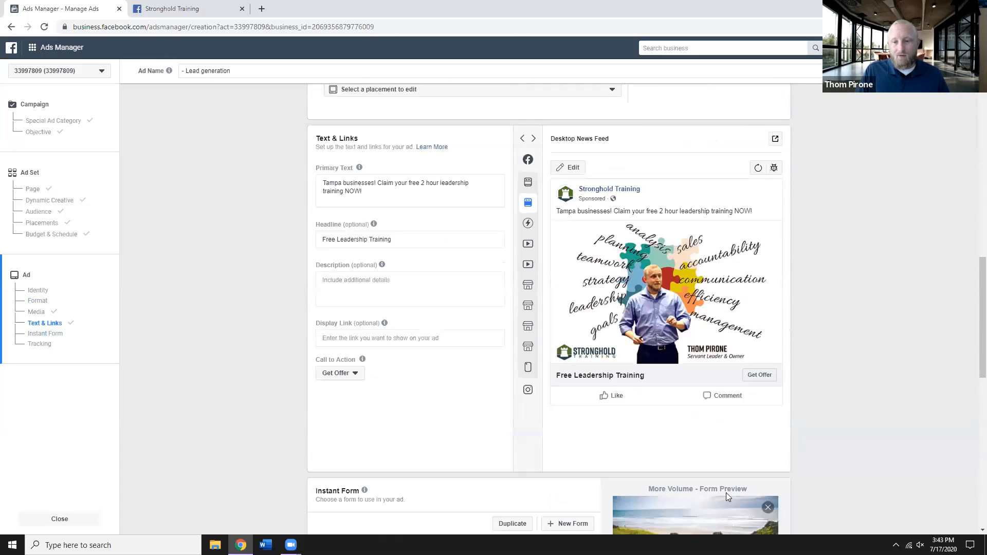
Step: Review the ad's Format, Media, Text & Links, Instant Form and Tracking sections
{"action": "scroll", "coordinate": [728, 497], "scroll_direction": "down", "scroll_amount": 3}
{"action": "scroll", "coordinate": [713, 468], "scroll_direction": "up", "scroll_amount": 7}
{"action": "scroll", "coordinate": [713, 469], "scroll_direction": "up", "scroll_amount": 3}
{"action": "scroll", "coordinate": [706, 478], "scroll_direction": "down", "scroll_amount": 12}
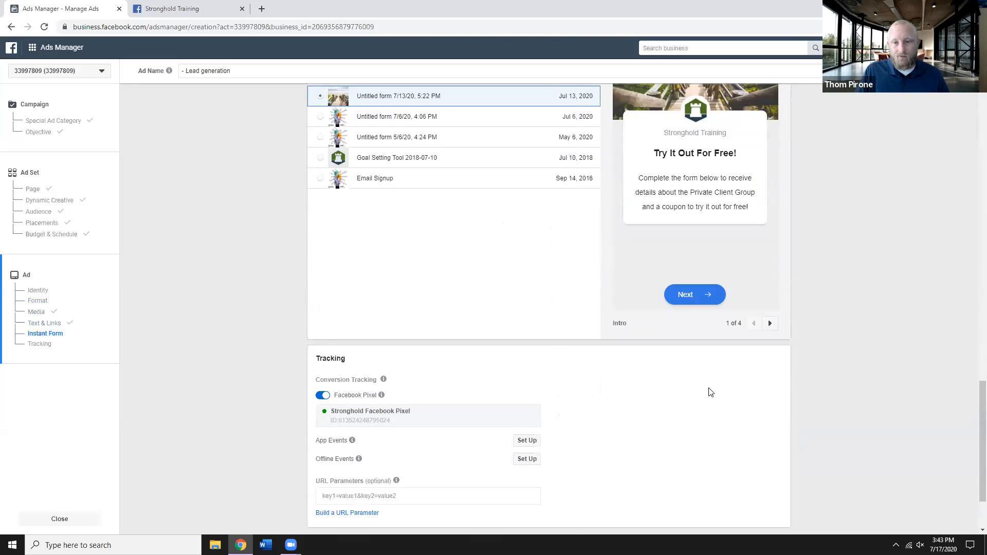
{"action": "scroll", "coordinate": [705, 397], "scroll_direction": "down", "scroll_amount": 2}
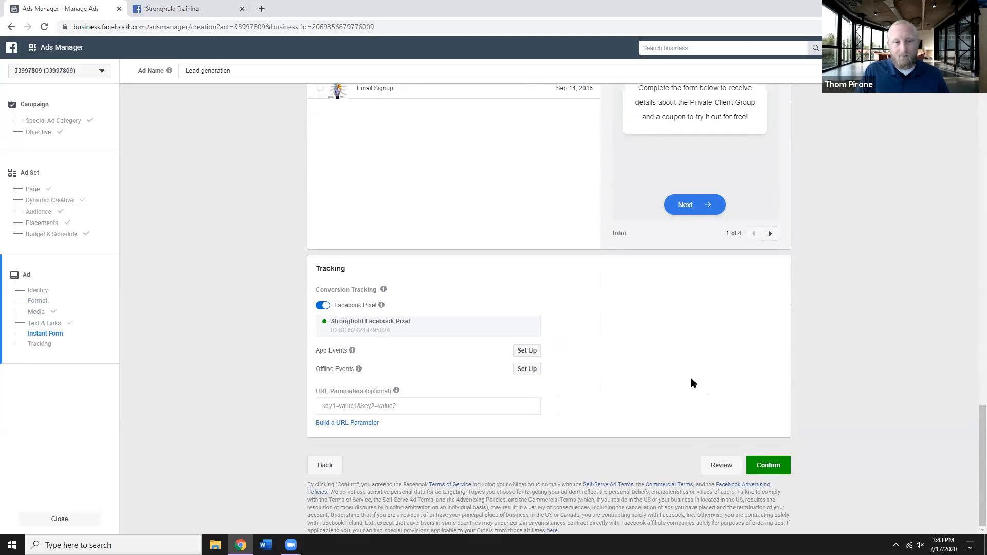
{"action": "scroll", "coordinate": [680, 381], "scroll_direction": "up", "scroll_amount": 15}
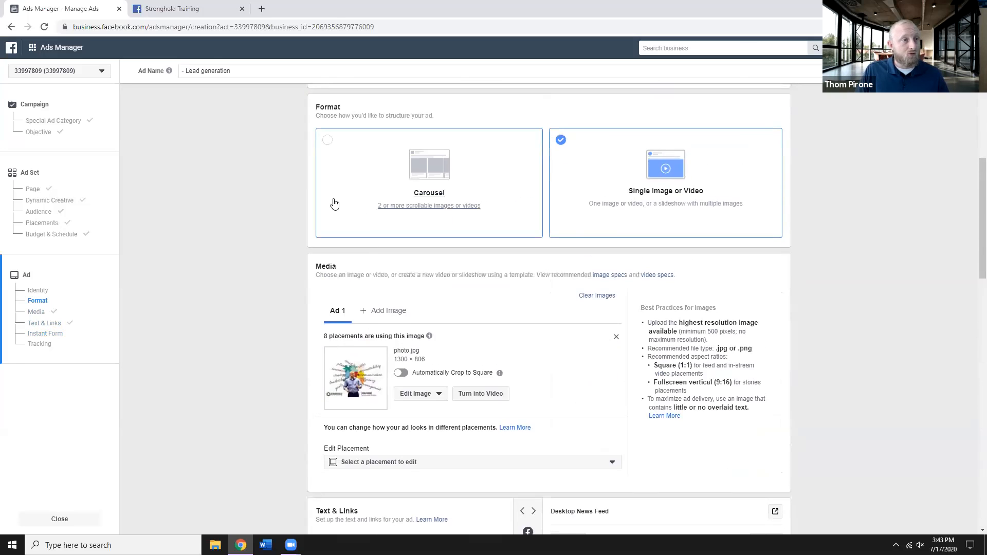
Step: Leave the ad creation page without saving and browse the list of existing campaigns in Ads Manager
{"action": "left_click", "coordinate": [56, 47]}
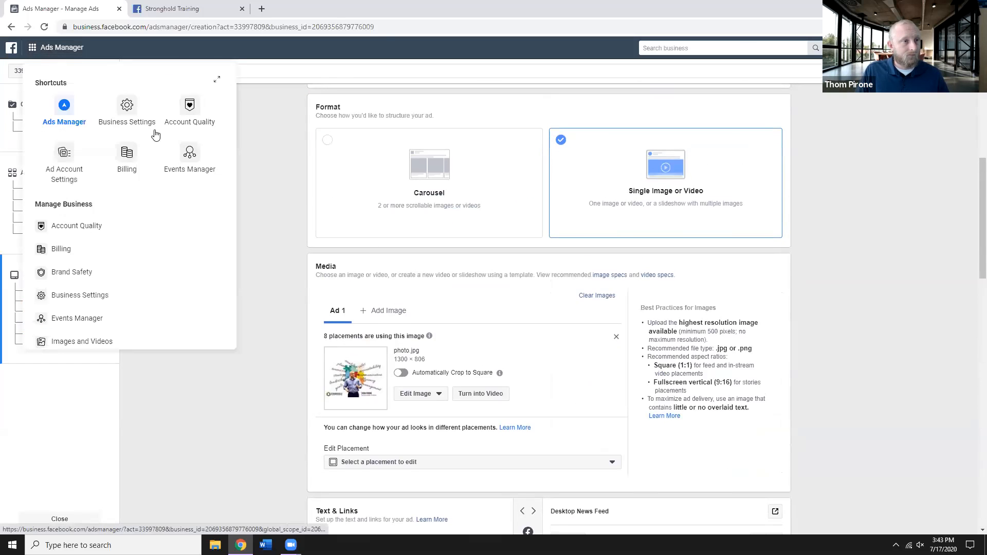
{"action": "left_click", "coordinate": [64, 107]}
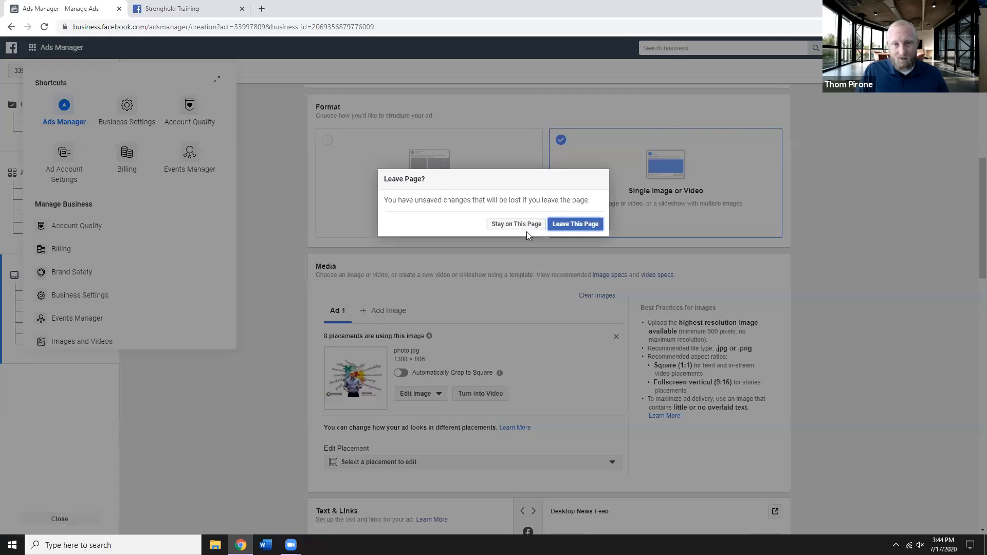
{"action": "left_click", "coordinate": [576, 224]}
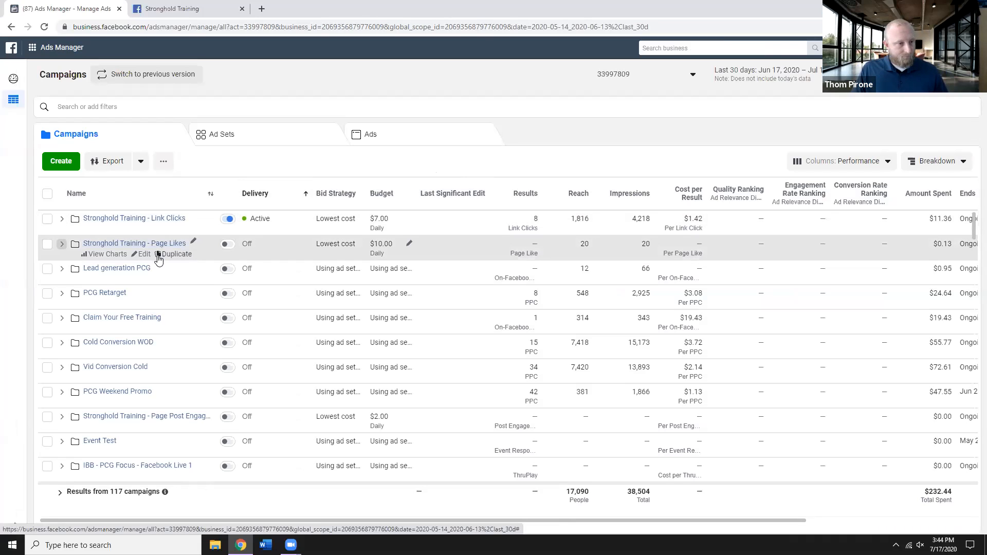
{"action": "scroll", "coordinate": [158, 260], "scroll_direction": "down", "scroll_amount": 1}
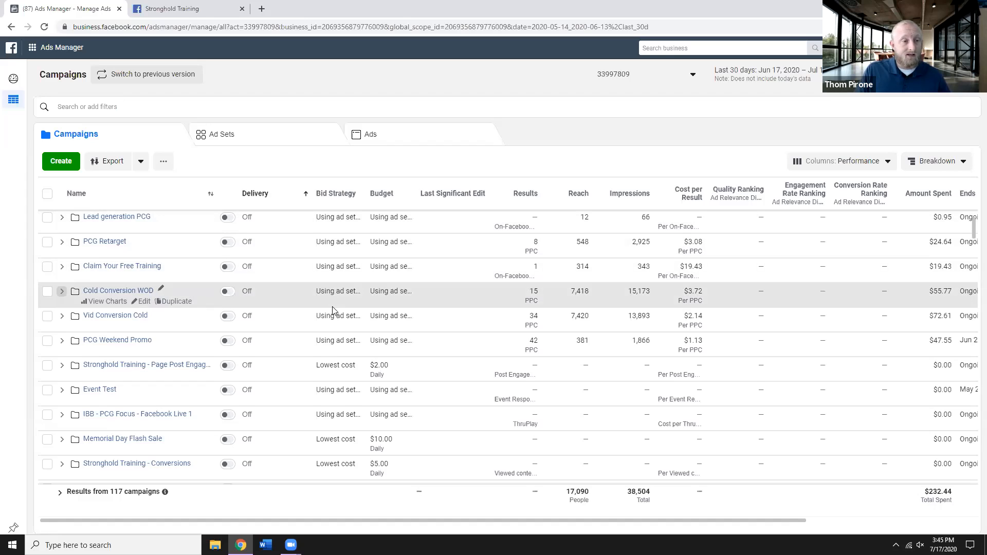
{"action": "scroll", "coordinate": [332, 310], "scroll_direction": "up", "scroll_amount": 2}
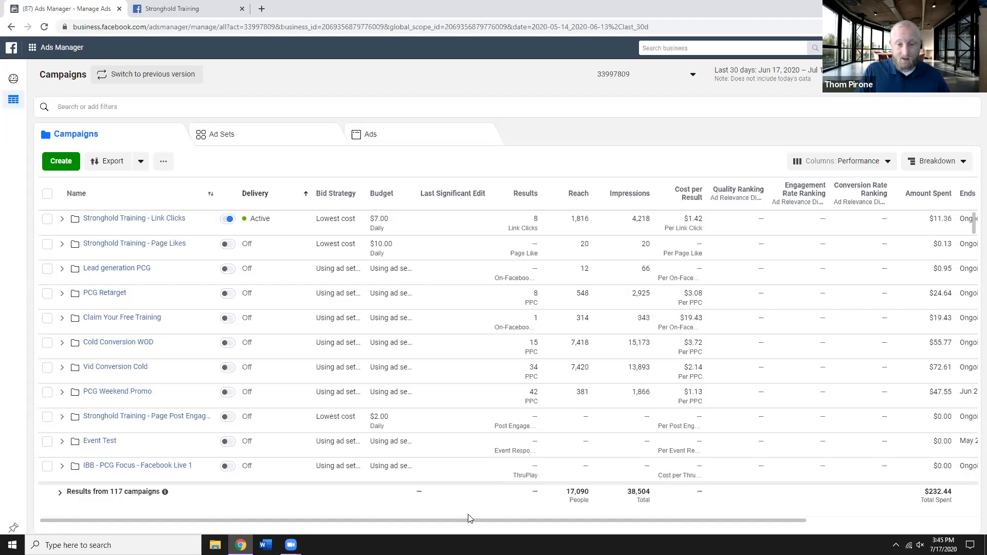
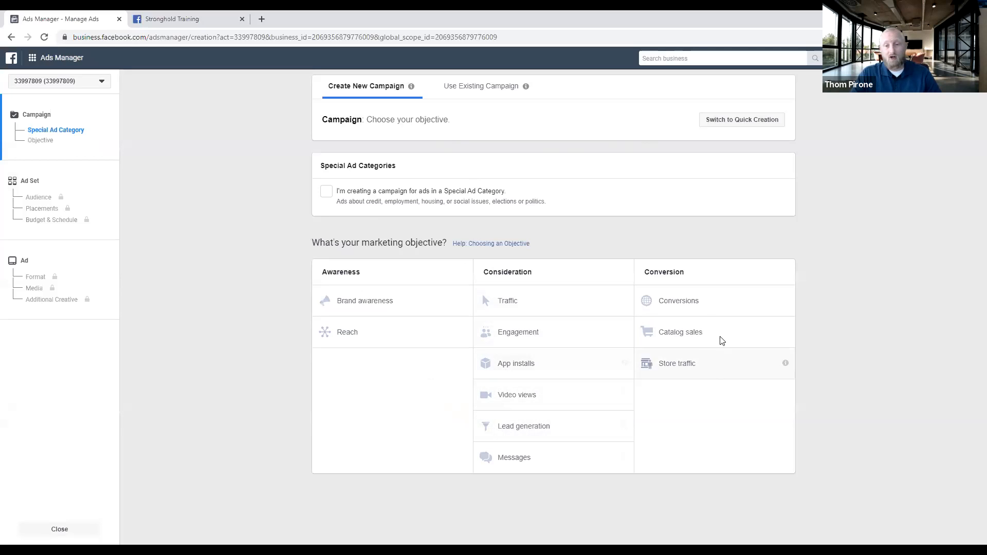
Step: Choose Conversions as the new campaign's marketing objective and continue to the ad set settings
{"action": "left_click", "coordinate": [691, 302]}
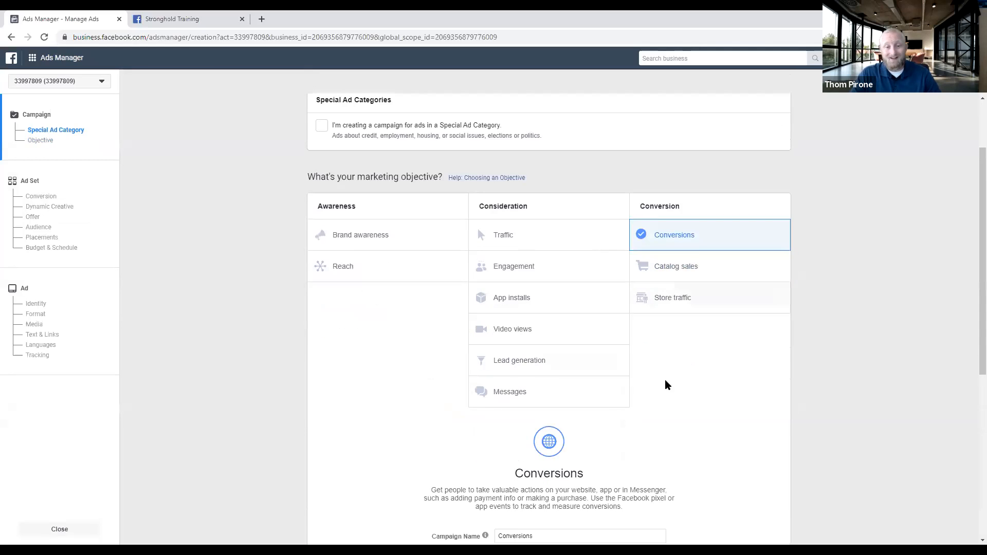
{"action": "scroll", "coordinate": [619, 407], "scroll_direction": "down", "scroll_amount": 4}
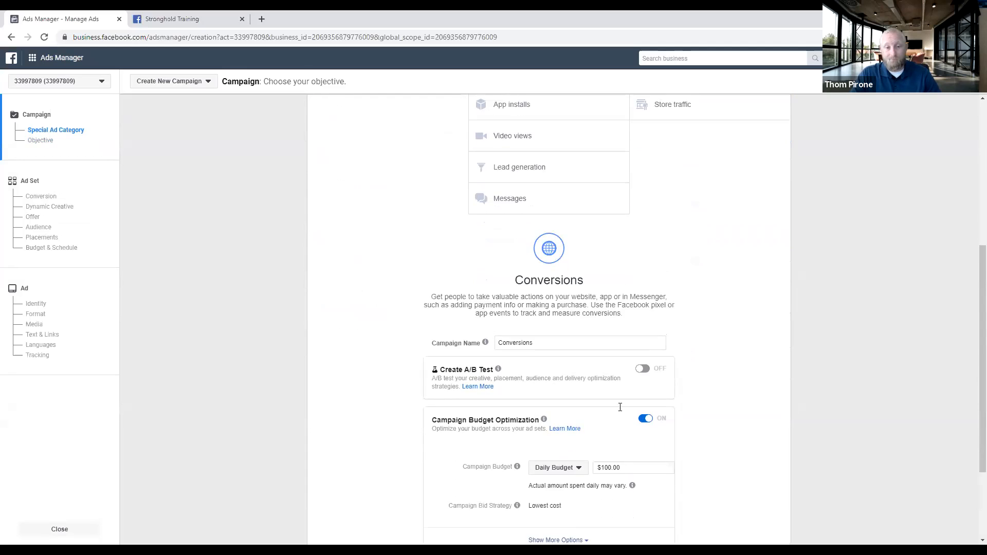
{"action": "left_click", "coordinate": [540, 519]}
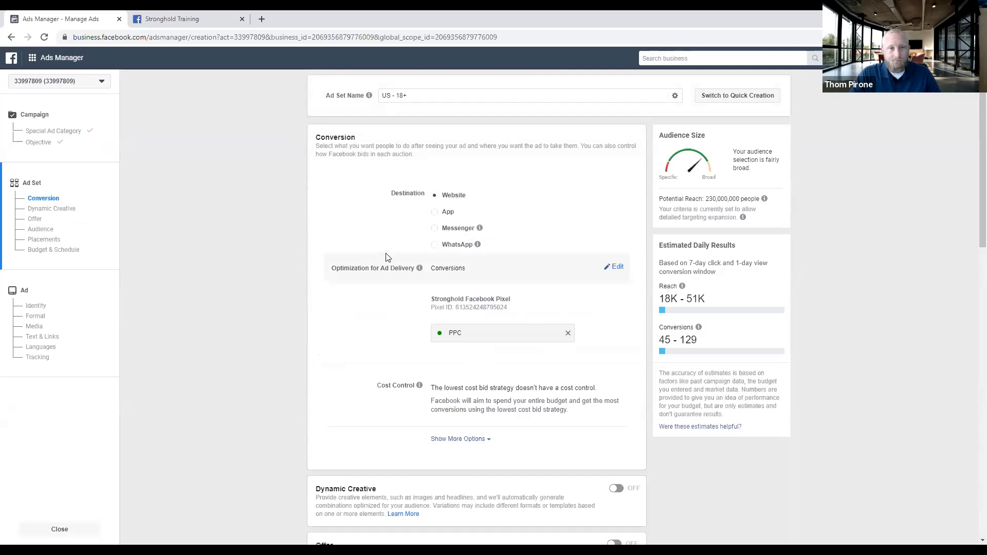
Step: View the Video engagement form for a new custom audience in the ad set's Audience section and close it without creating one
{"action": "scroll", "coordinate": [389, 278], "scroll_direction": "down", "scroll_amount": 1}
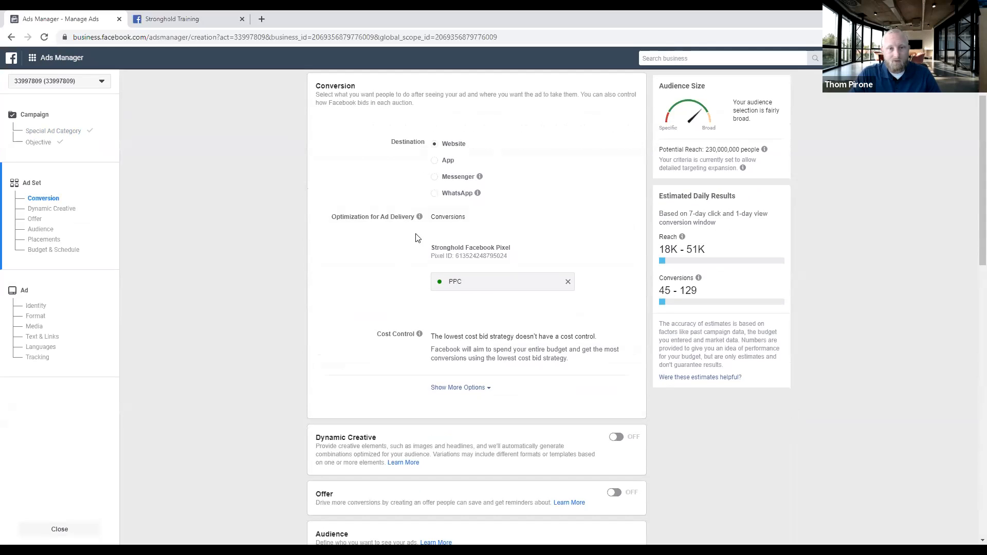
{"action": "scroll", "coordinate": [352, 223], "scroll_direction": "down", "scroll_amount": 2}
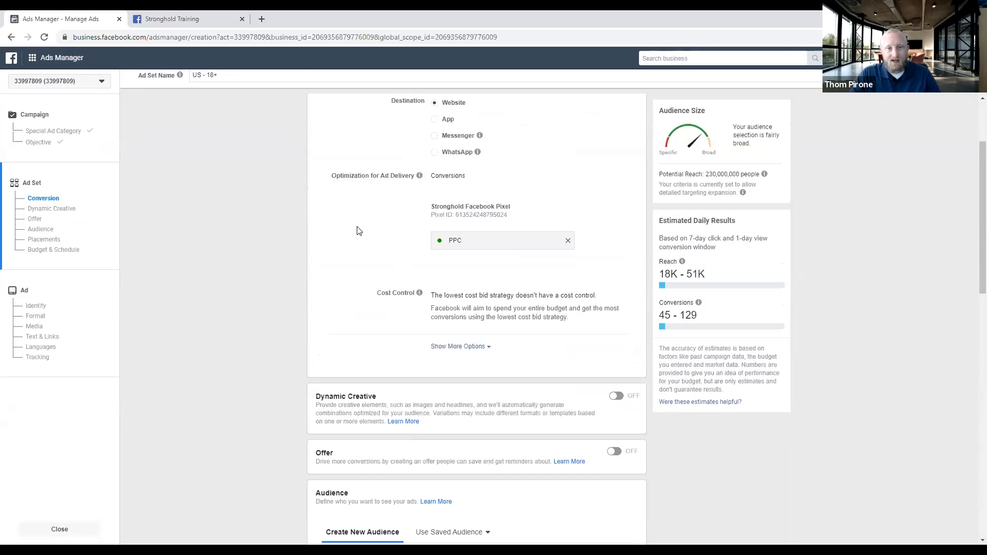
{"action": "scroll", "coordinate": [352, 251], "scroll_direction": "down", "scroll_amount": 2}
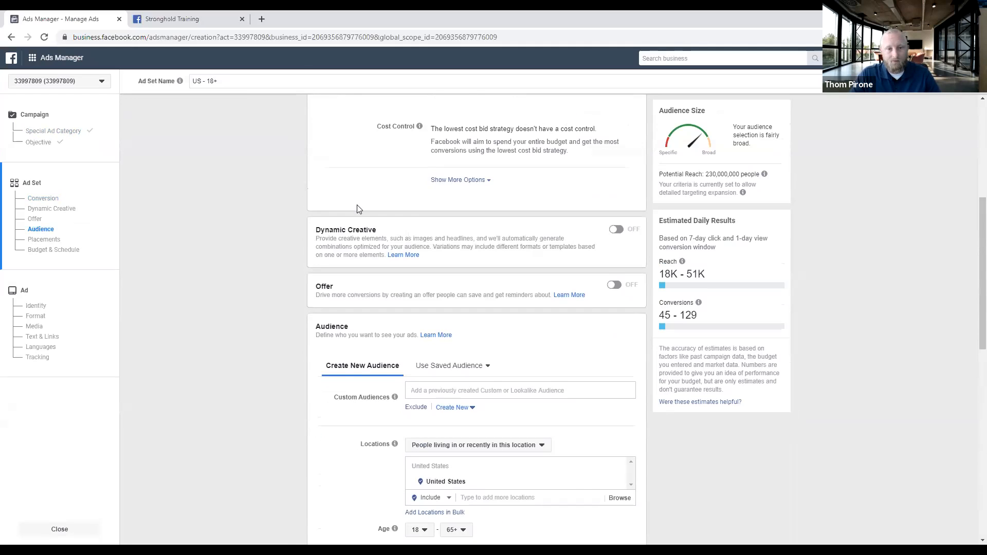
{"action": "scroll", "coordinate": [359, 198], "scroll_direction": "down", "scroll_amount": 4}
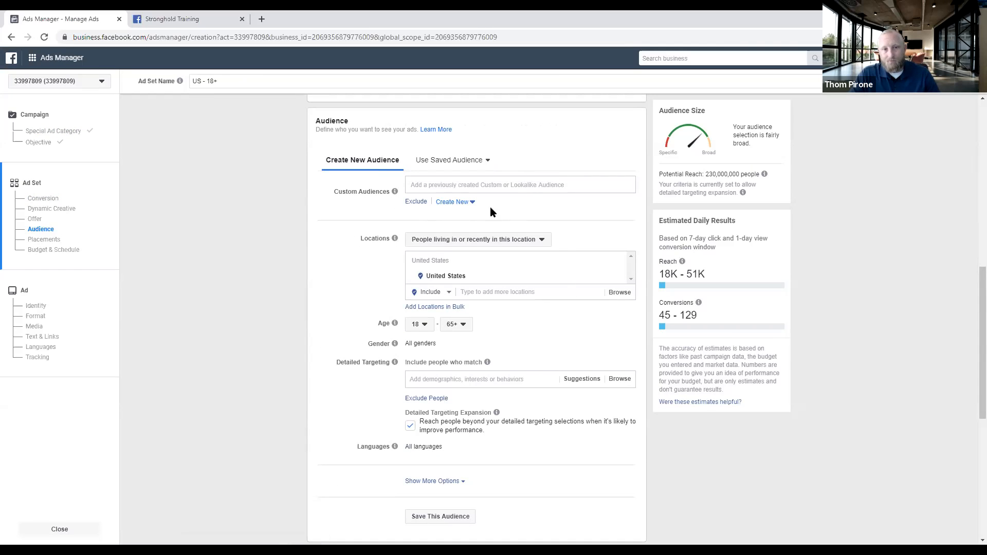
{"action": "left_click", "coordinate": [461, 203]}
{"action": "left_click", "coordinate": [469, 222]}
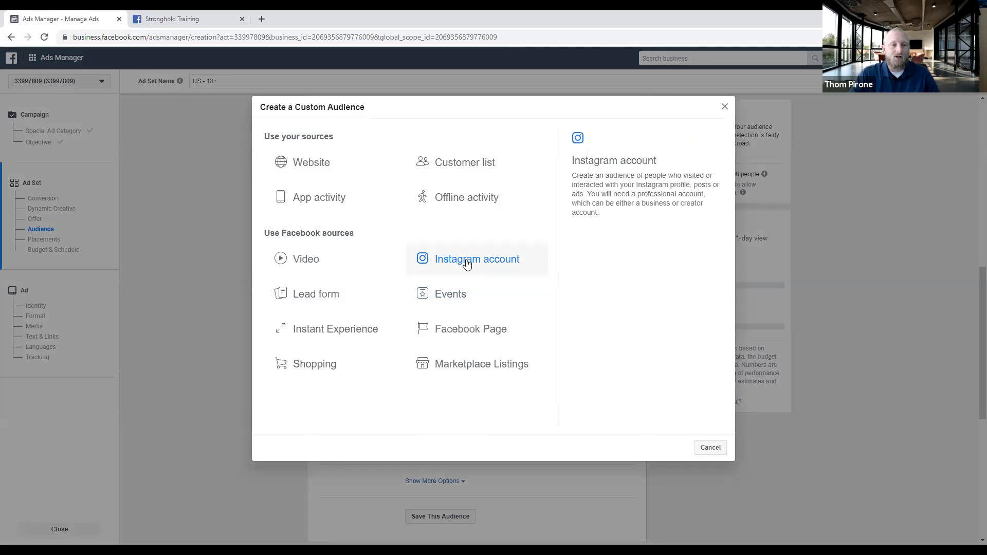
{"action": "left_click", "coordinate": [308, 259]}
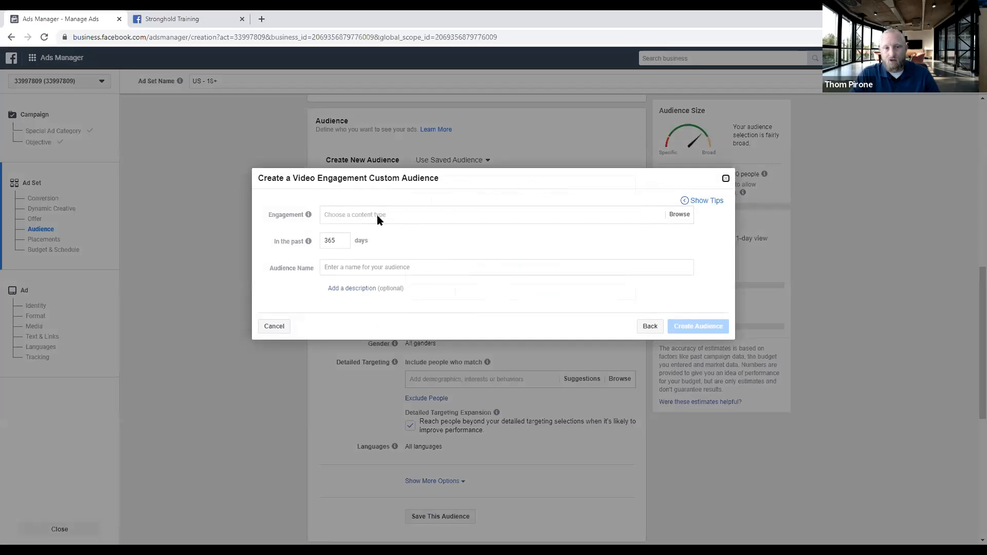
{"action": "left_click", "coordinate": [726, 178]}
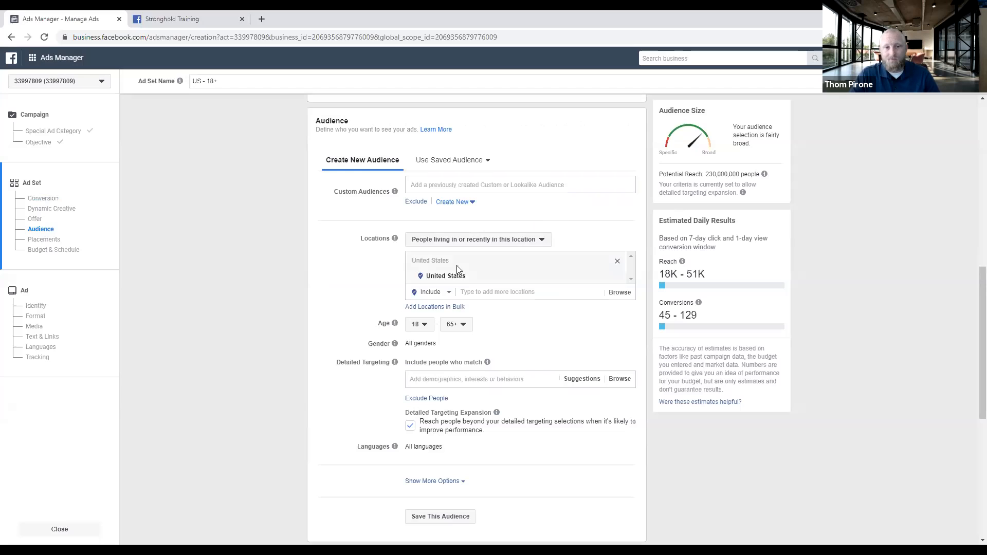
Step: Start a new custom audience based on the Lead form source and select Stronghold Training as its page
{"action": "left_click", "coordinate": [455, 202]}
{"action": "left_click", "coordinate": [451, 231]}
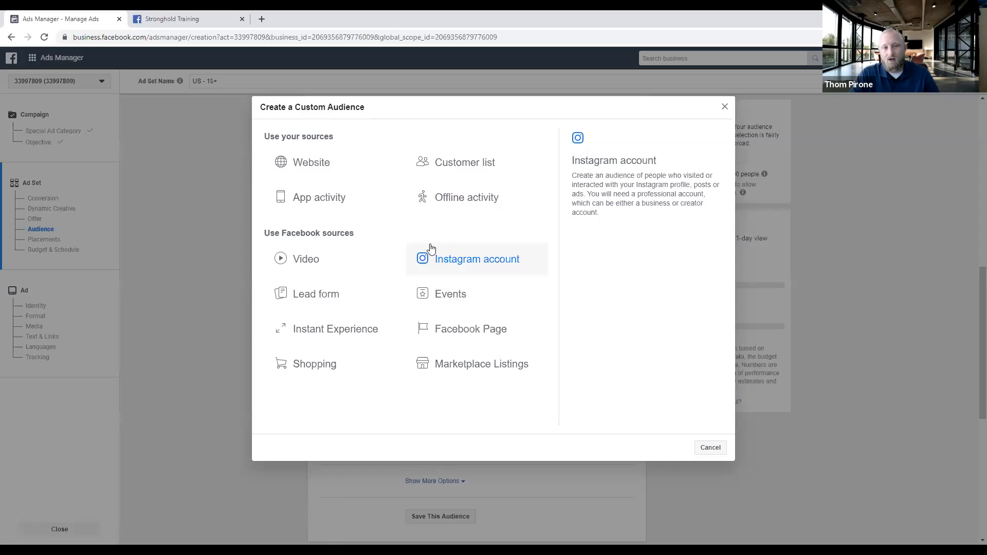
{"action": "left_click", "coordinate": [322, 300]}
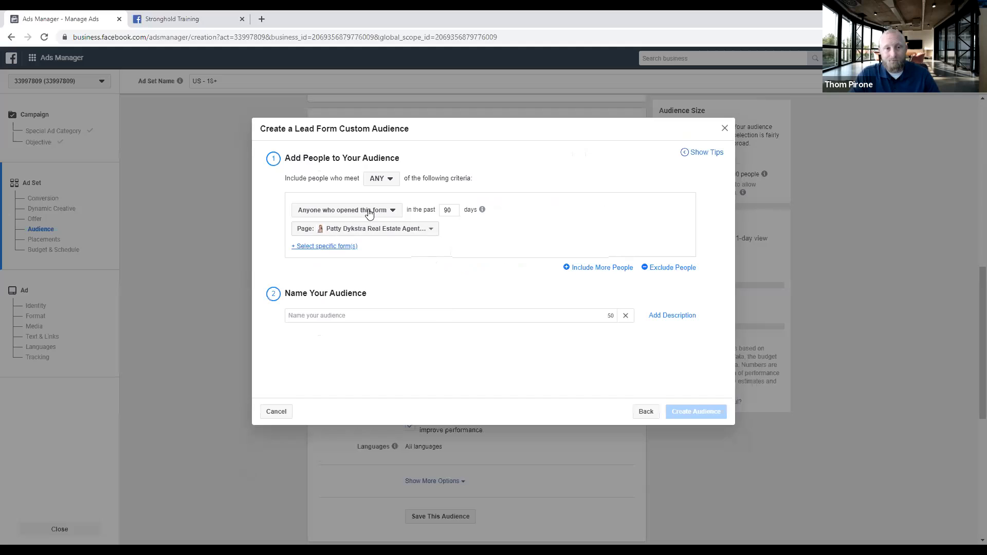
{"action": "left_click", "coordinate": [386, 231]}
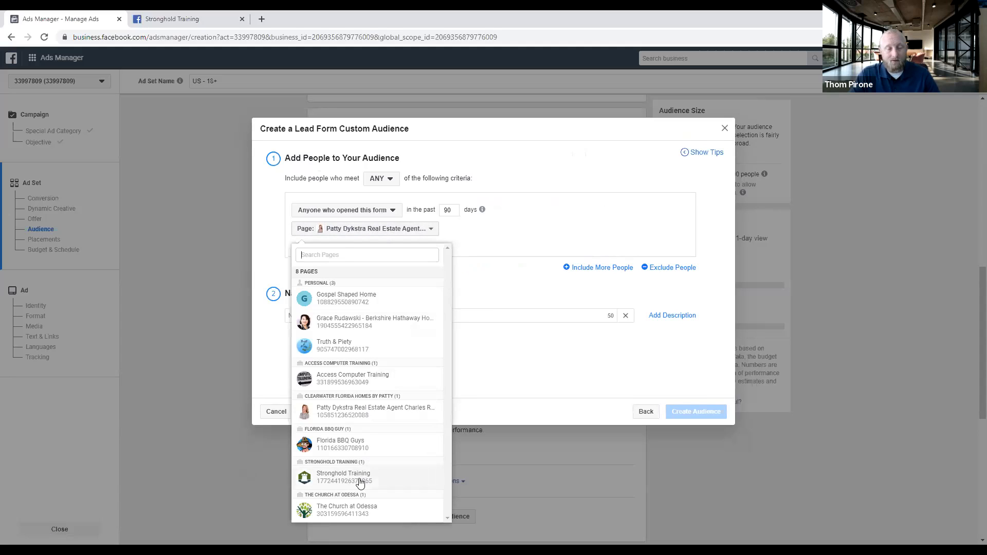
{"action": "left_click", "coordinate": [360, 478]}
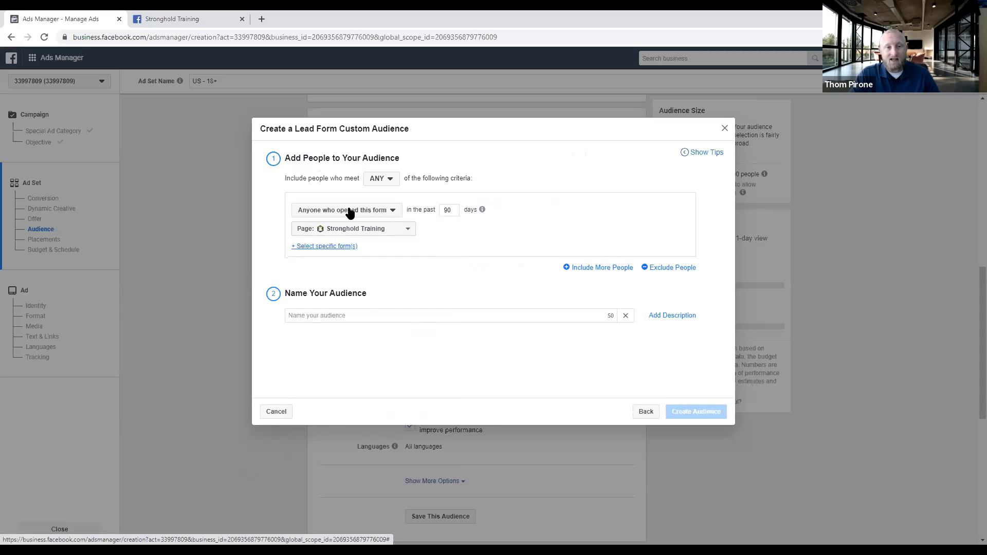
Step: Limit the lead form audience to the specific form "Untitled form 7/13/20, 5:22 PM"
{"action": "left_click", "coordinate": [312, 247]}
{"action": "left_click", "coordinate": [382, 243]}
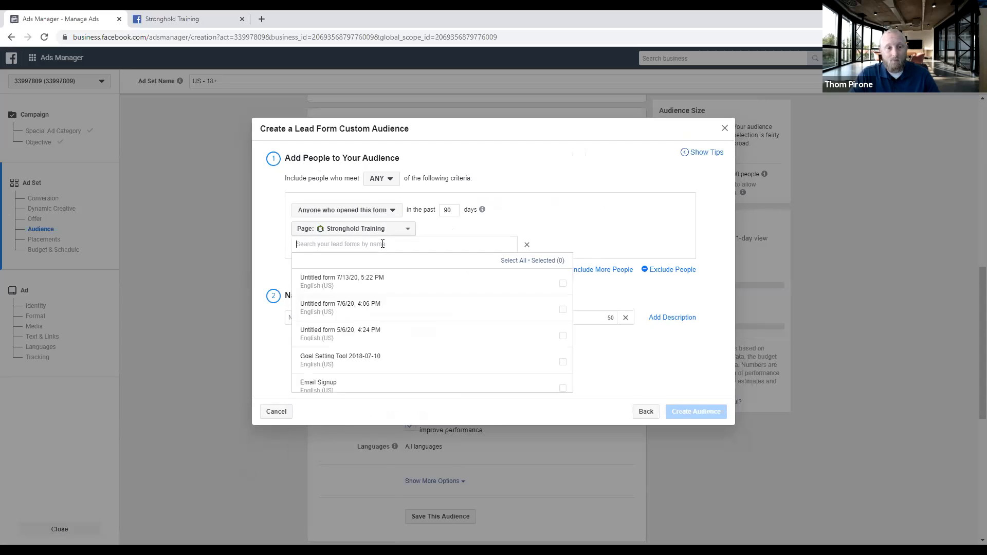
{"action": "left_click", "coordinate": [360, 285]}
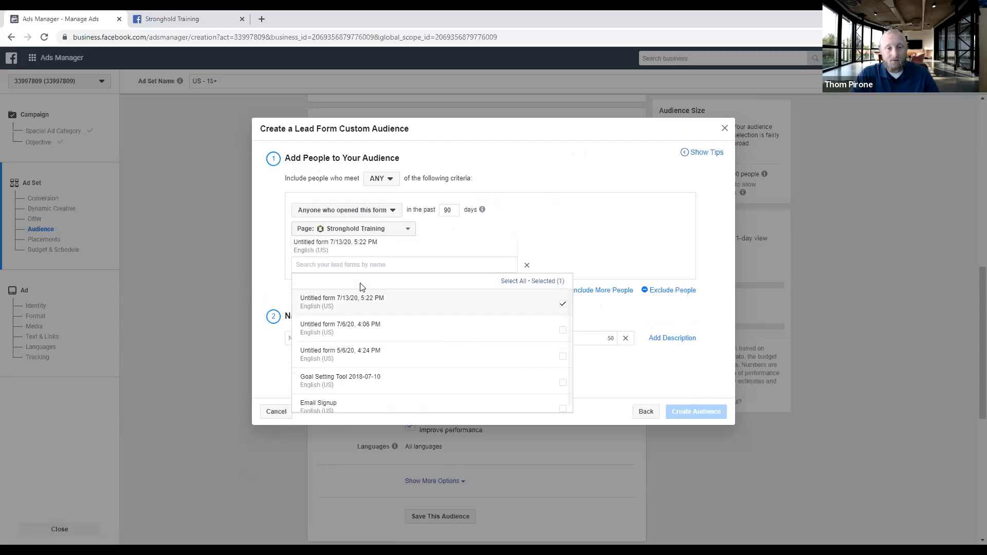
{"action": "left_click", "coordinate": [573, 239]}
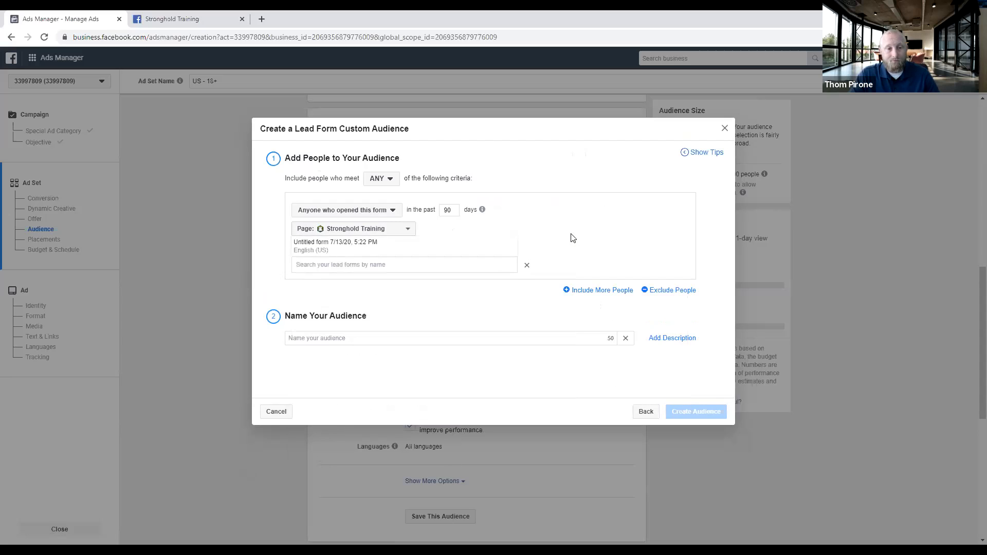
Step: Name the audience "retarget free class form opens", create it and finish the custom audience setup
{"action": "left_click", "coordinate": [394, 338]}
{"action": "type", "text": "retarget "}
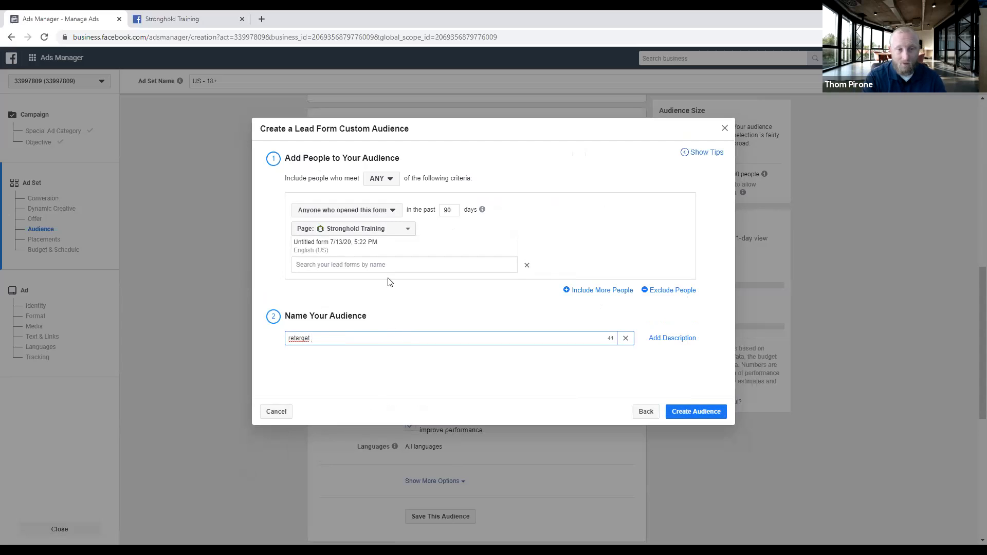
{"action": "type", "text": "free class form opens"}
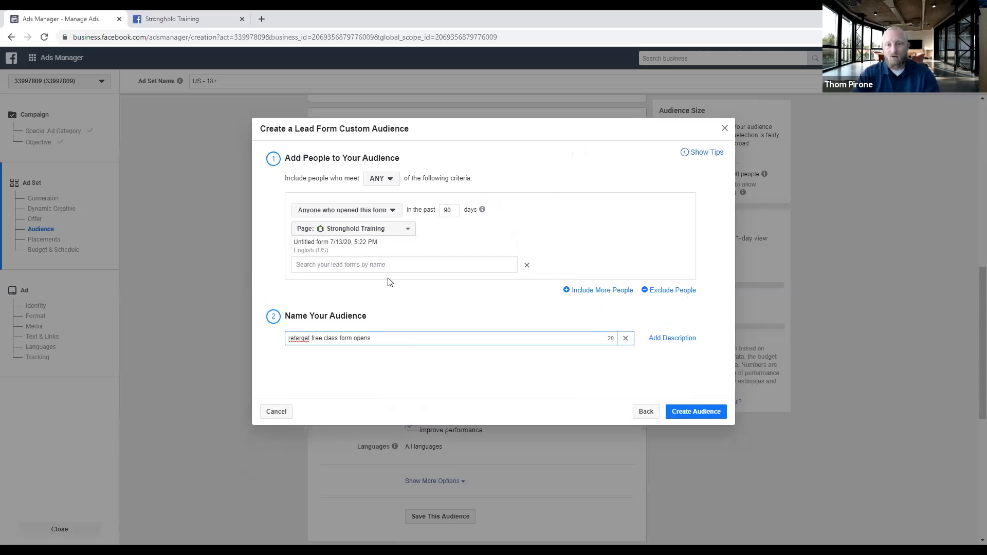
{"action": "left_click", "coordinate": [665, 371]}
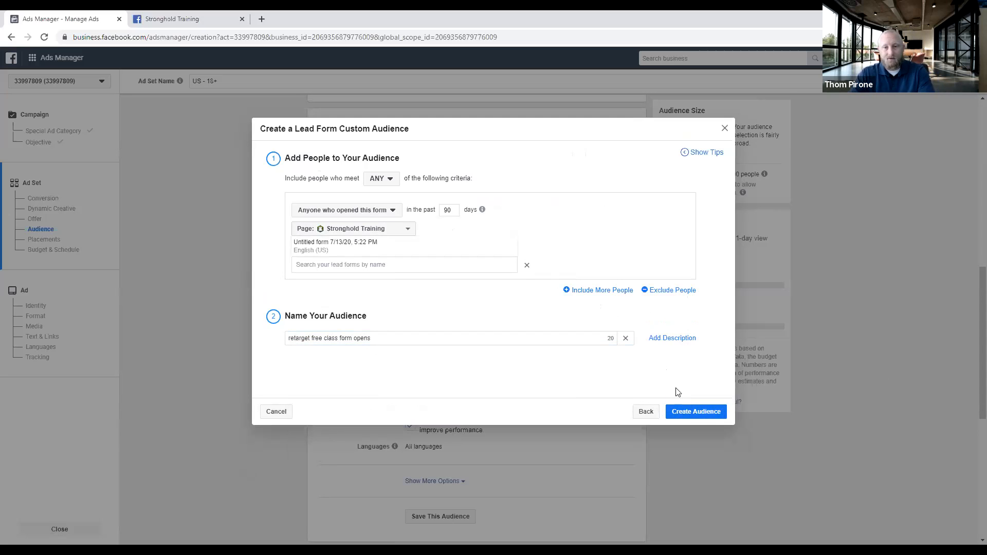
{"action": "left_click", "coordinate": [697, 413]}
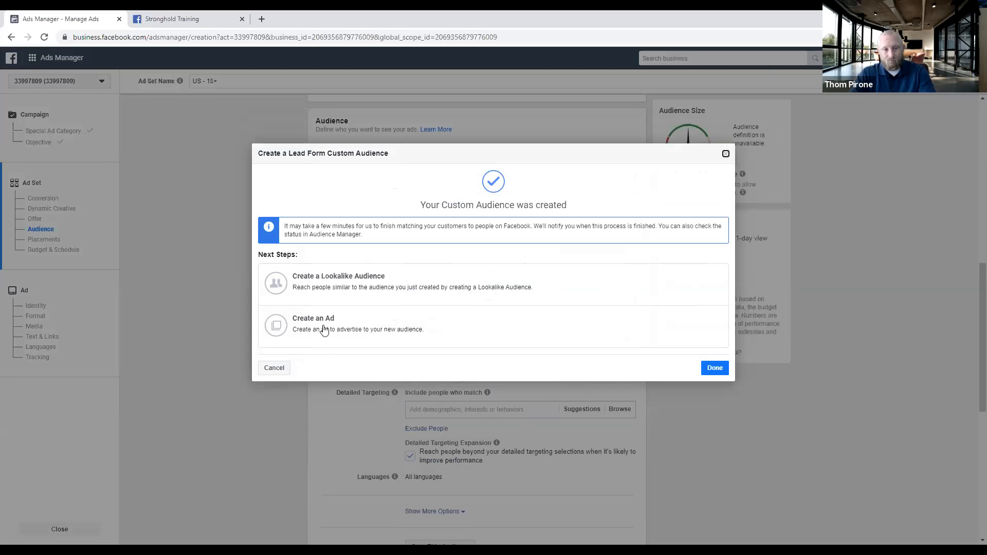
{"action": "left_click", "coordinate": [715, 368]}
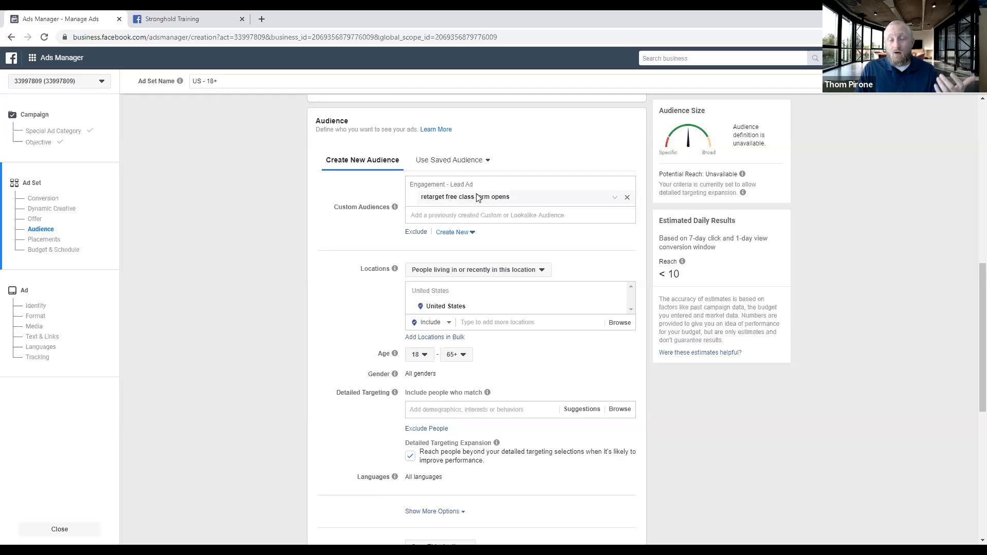
Step: Review the ad set's targeting, Placements and Optimization & Spending Controls, and return to the Audience section
{"action": "scroll", "coordinate": [507, 281], "scroll_direction": "down", "scroll_amount": 3}
{"action": "scroll", "coordinate": [507, 282], "scroll_direction": "down", "scroll_amount": 1}
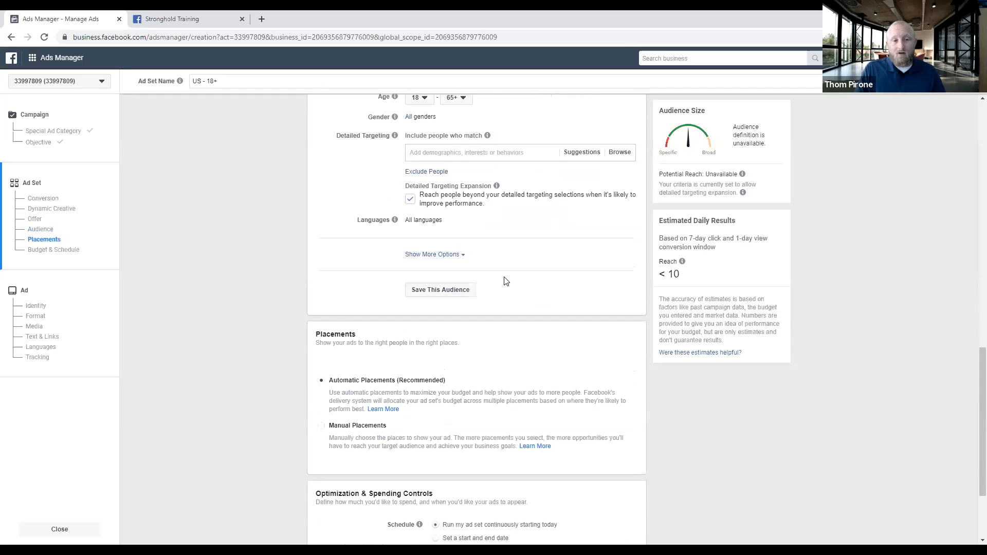
{"action": "scroll", "coordinate": [503, 282], "scroll_direction": "down", "scroll_amount": 2}
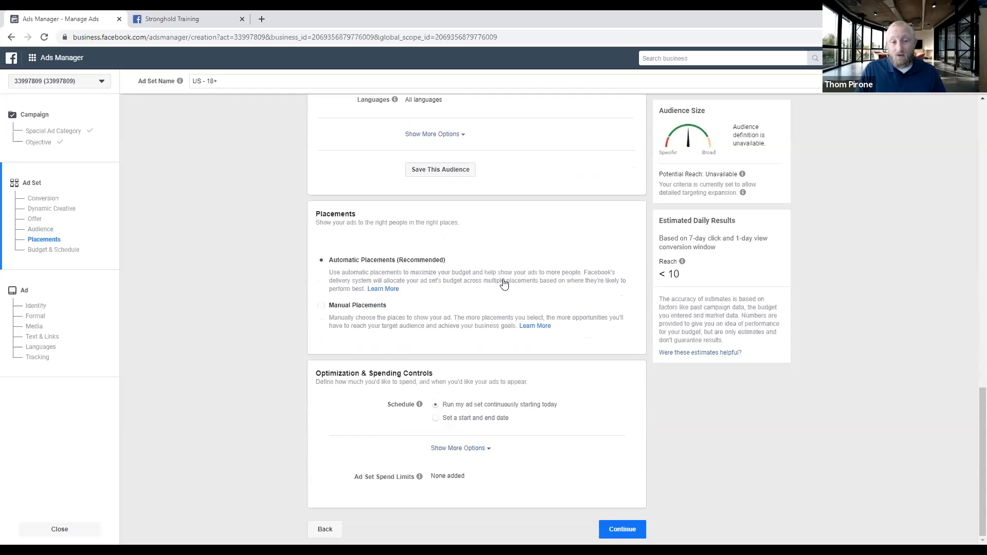
{"action": "scroll", "coordinate": [503, 281], "scroll_direction": "up", "scroll_amount": 5}
{"action": "scroll", "coordinate": [485, 214], "scroll_direction": "up", "scroll_amount": 2}
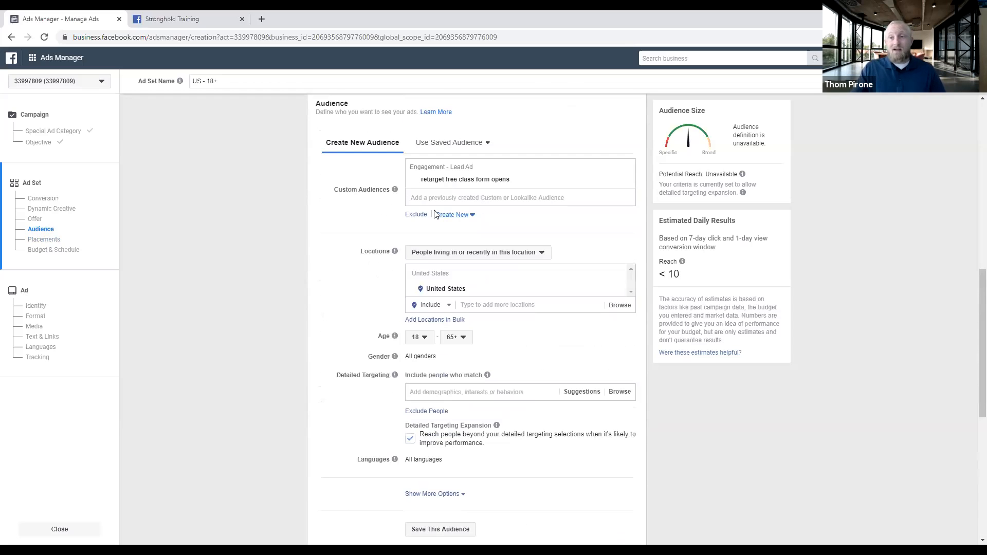